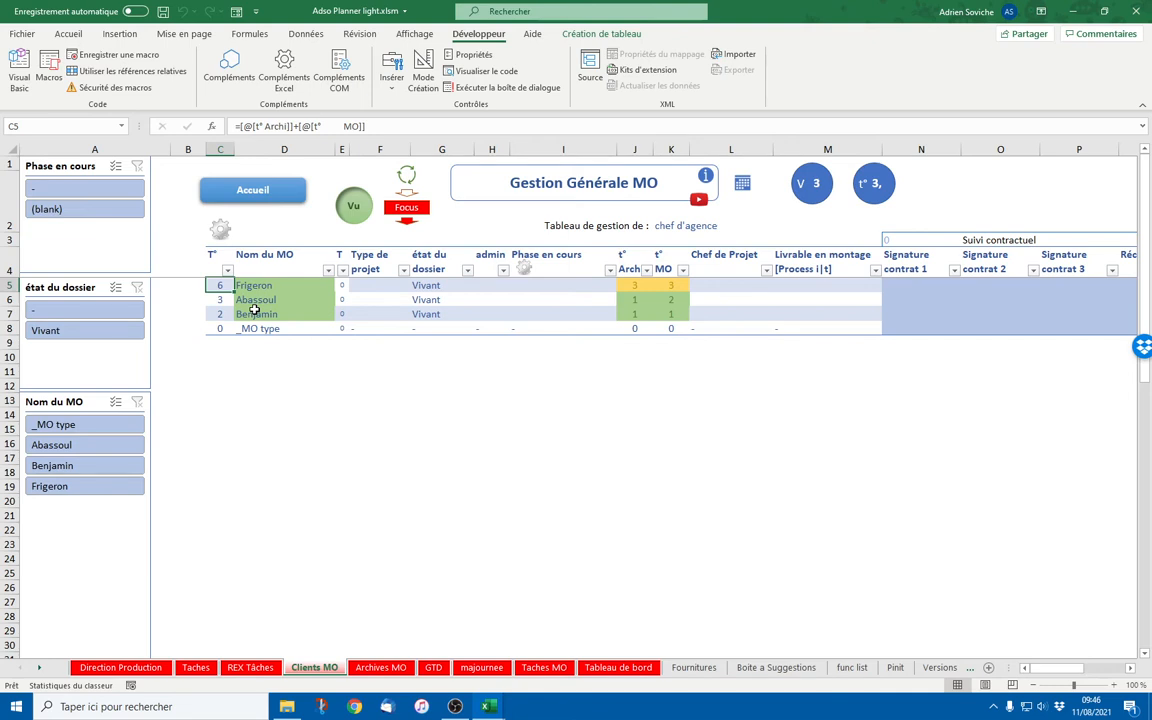
pyautogui.click(1078, 12)
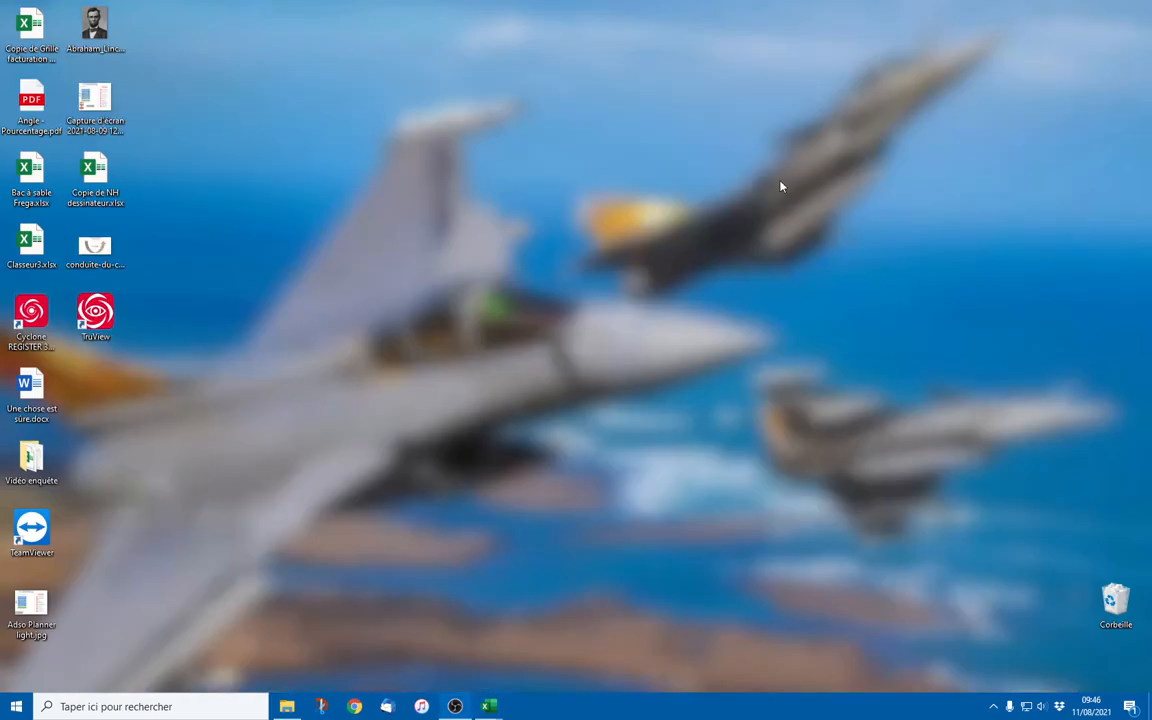
pyautogui.click(489, 706)
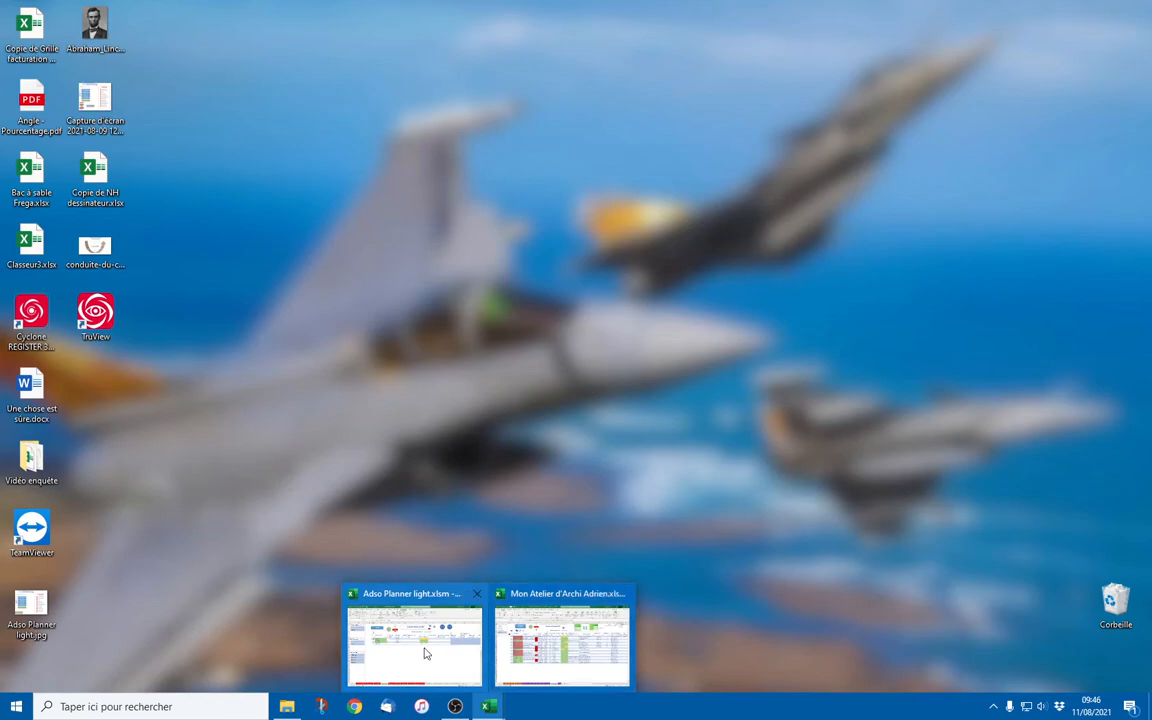
pyautogui.moveTo(425, 652)
pyautogui.click(560, 640)
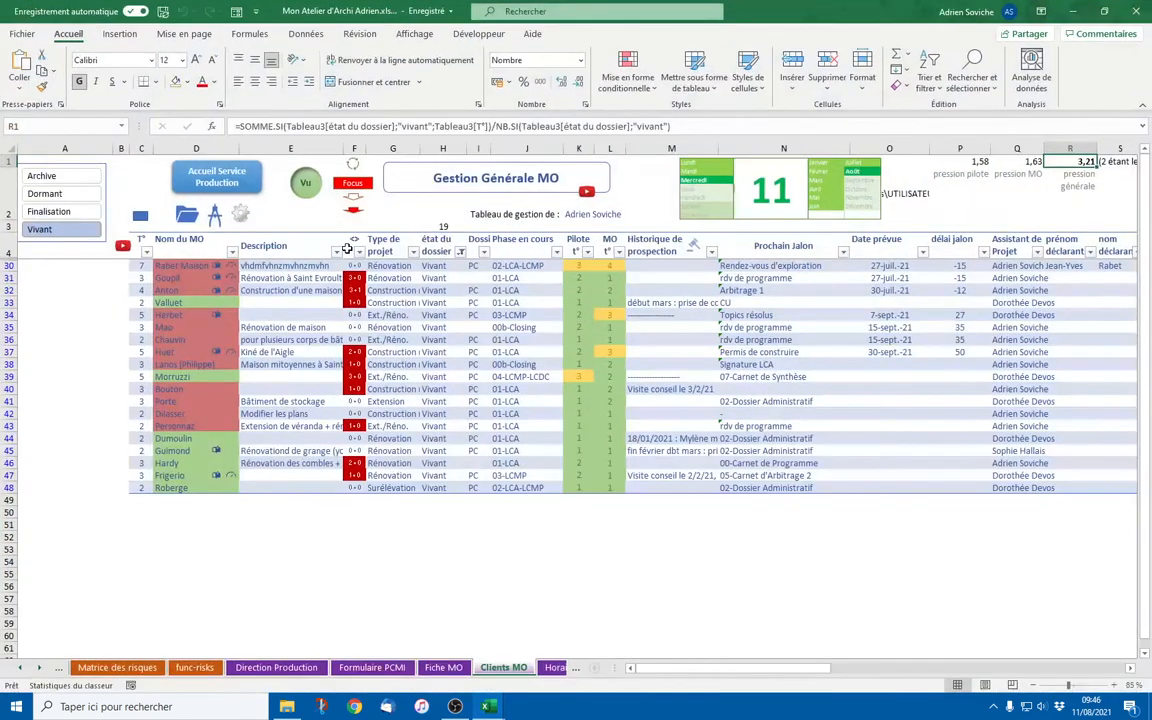
pyautogui.click(241, 218)
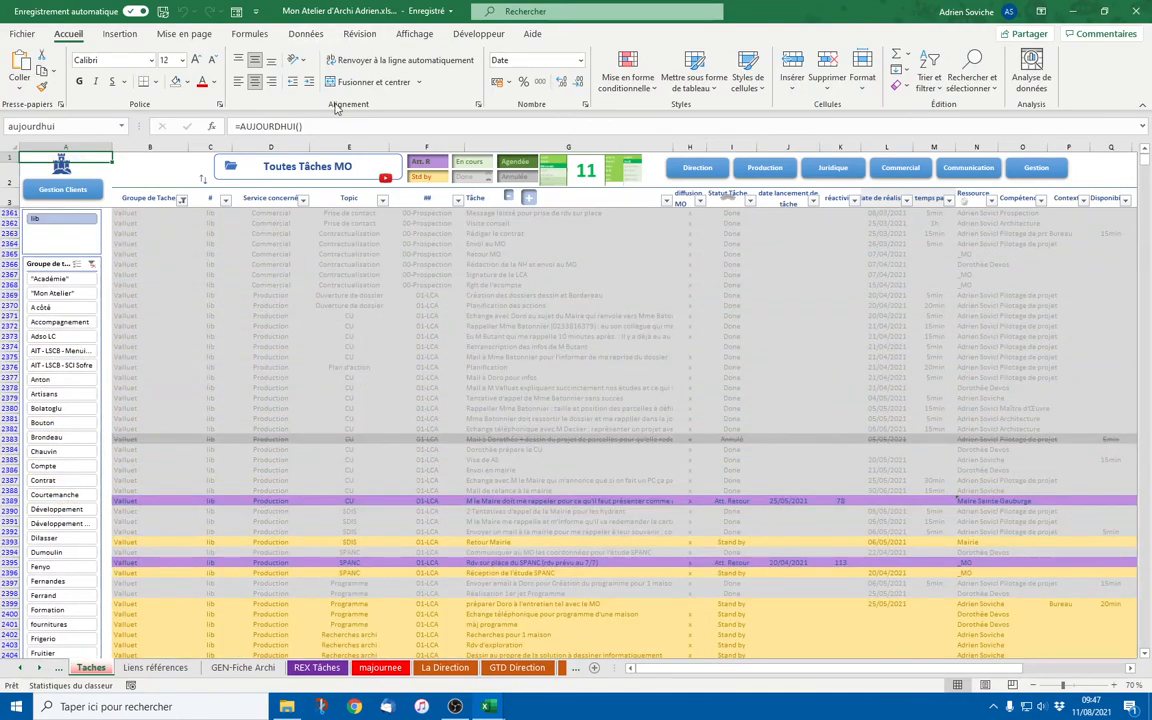
pyautogui.scroll(-4, 536, 402)
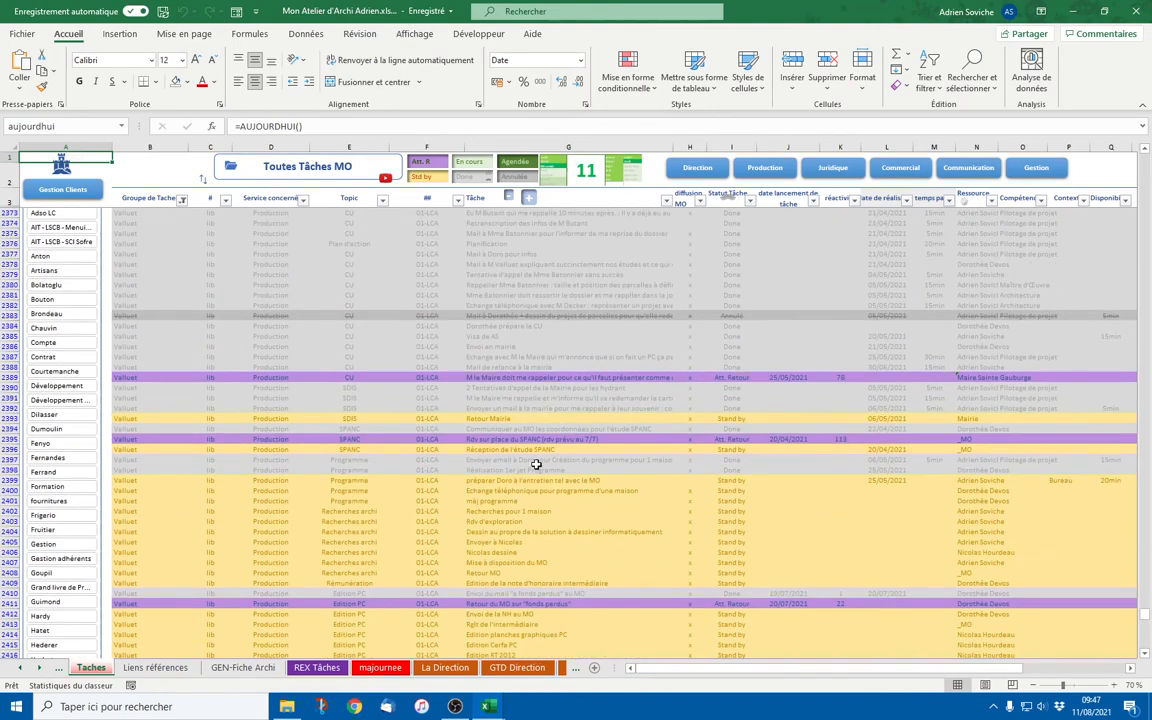
pyautogui.click(798, 439)
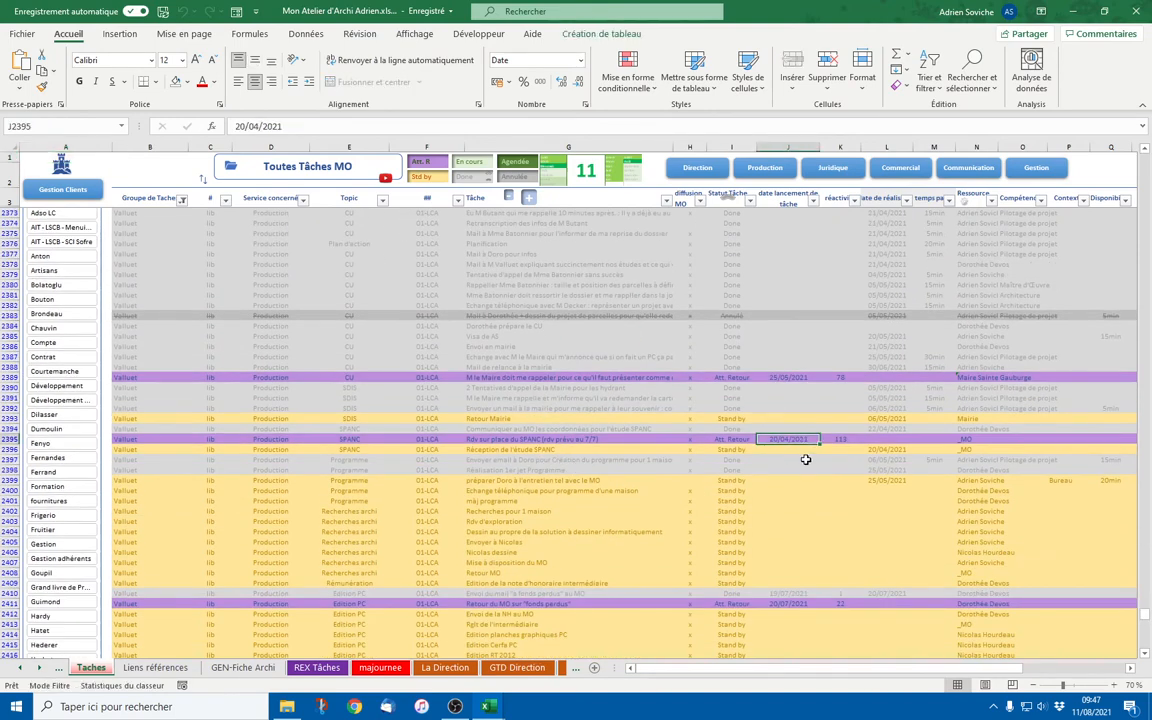
pyautogui.click(839, 439)
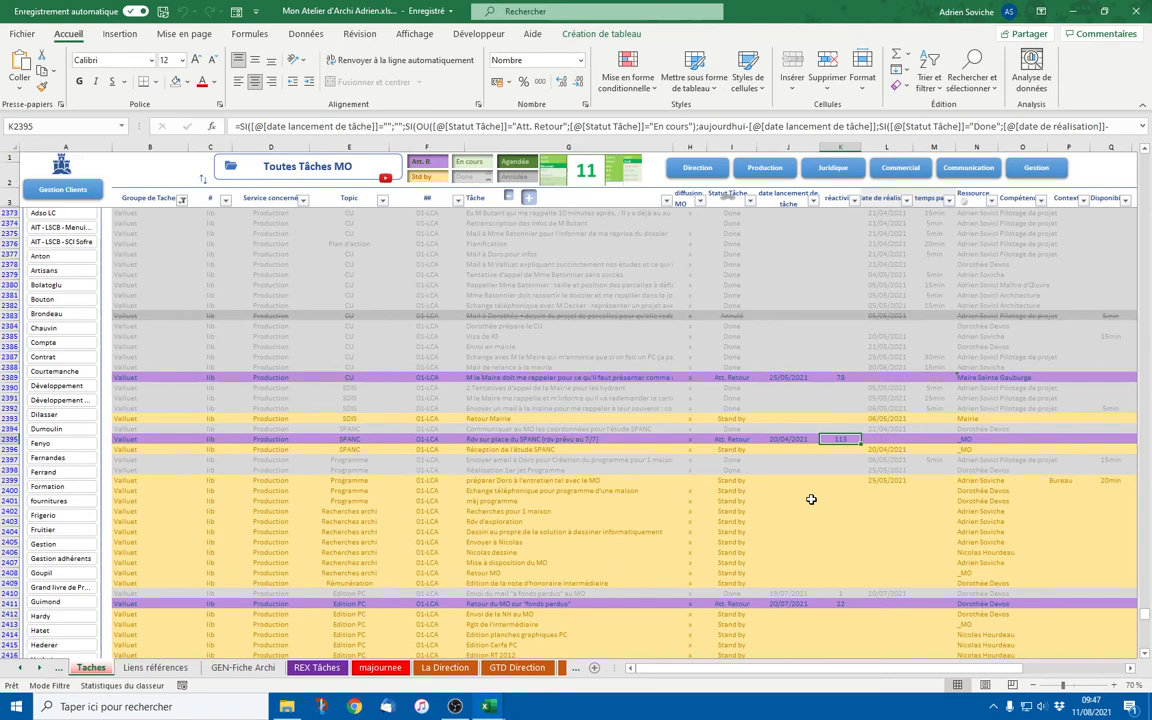
pyautogui.click(724, 439)
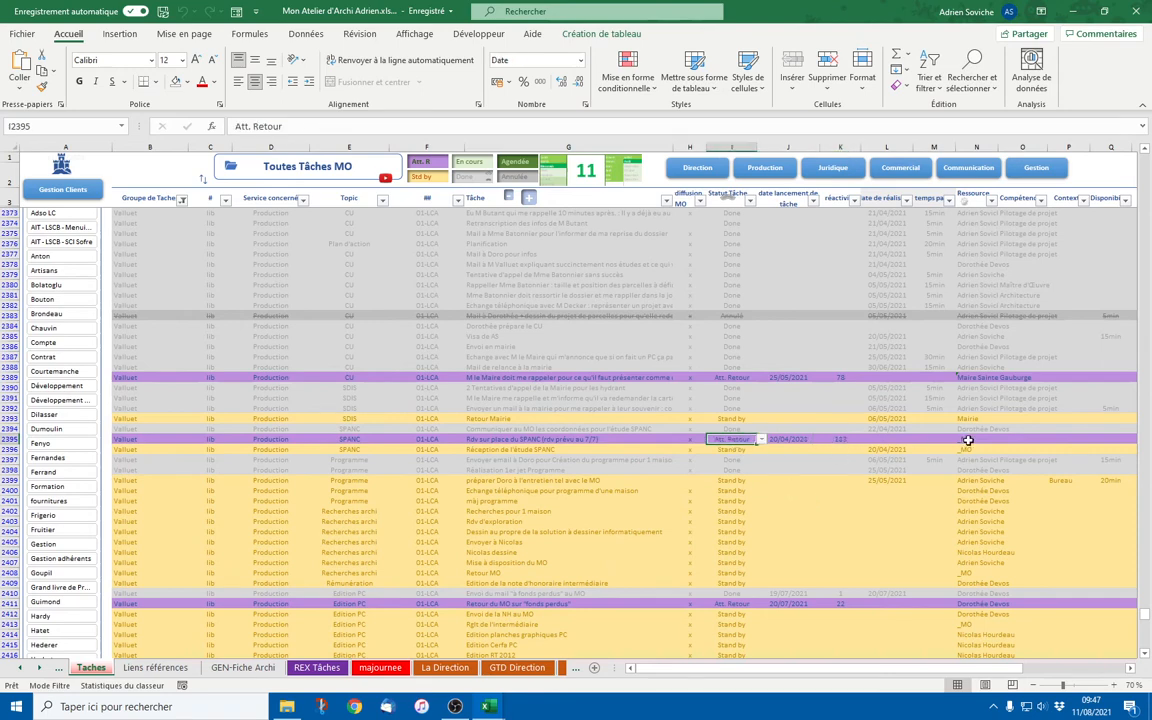
pyautogui.click(518, 459)
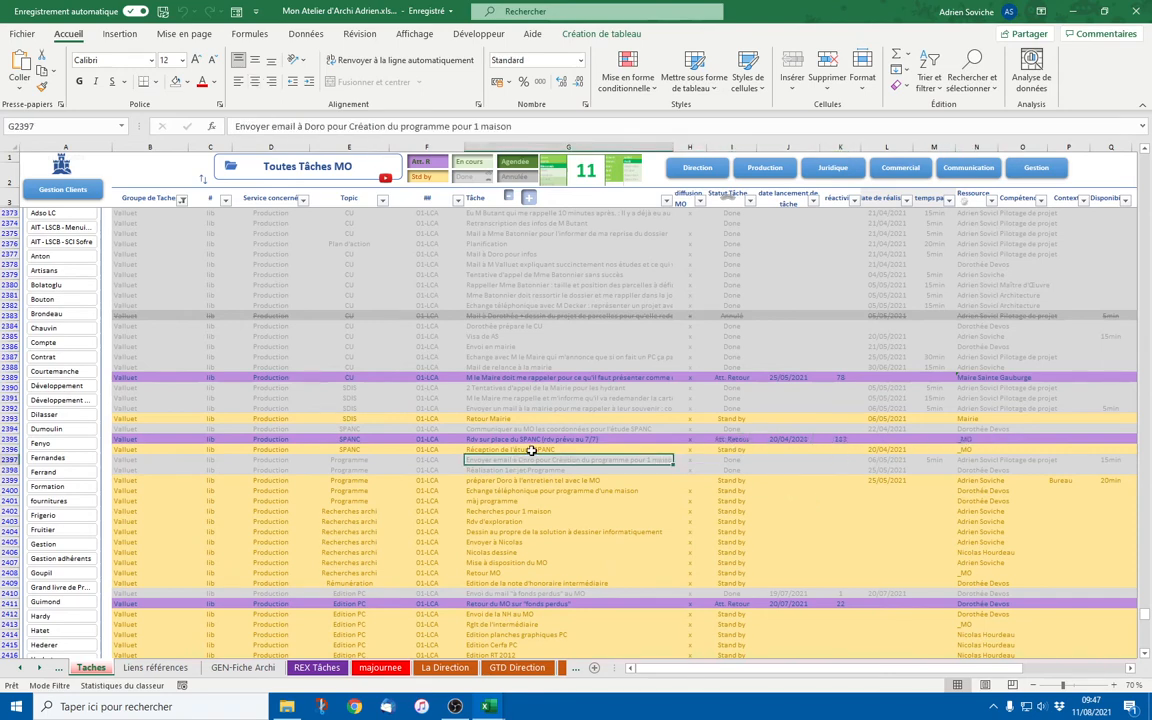
pyautogui.scroll(4, 531, 451)
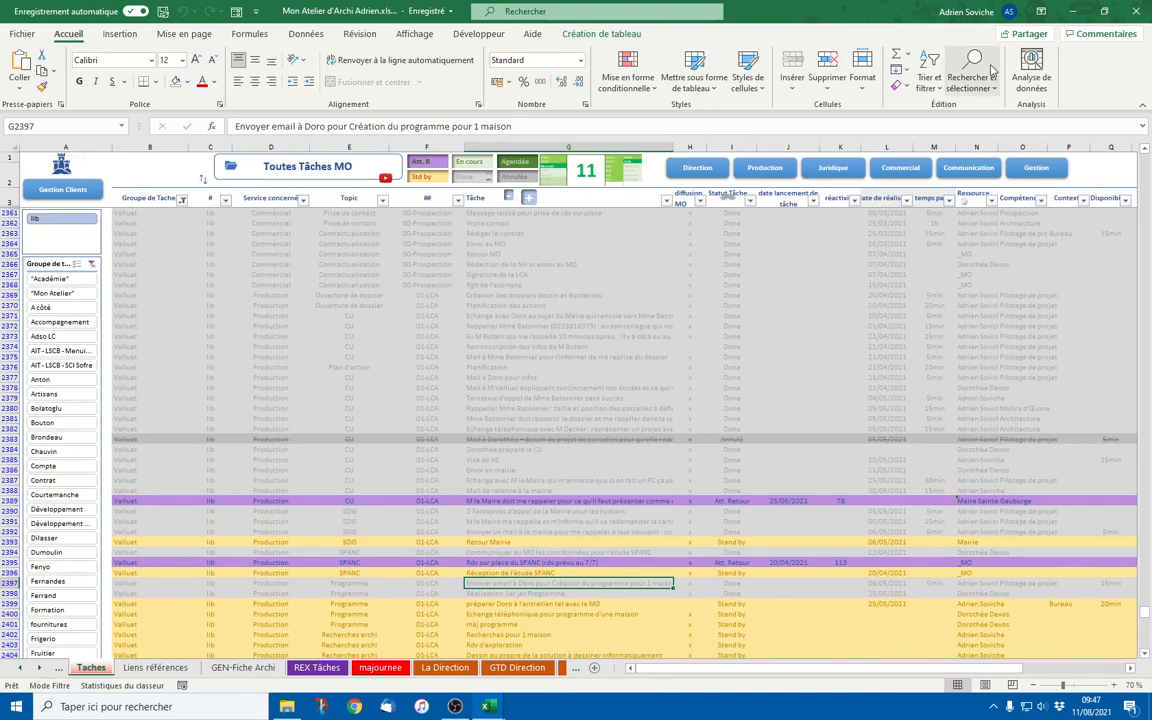
pyautogui.click(1071, 11)
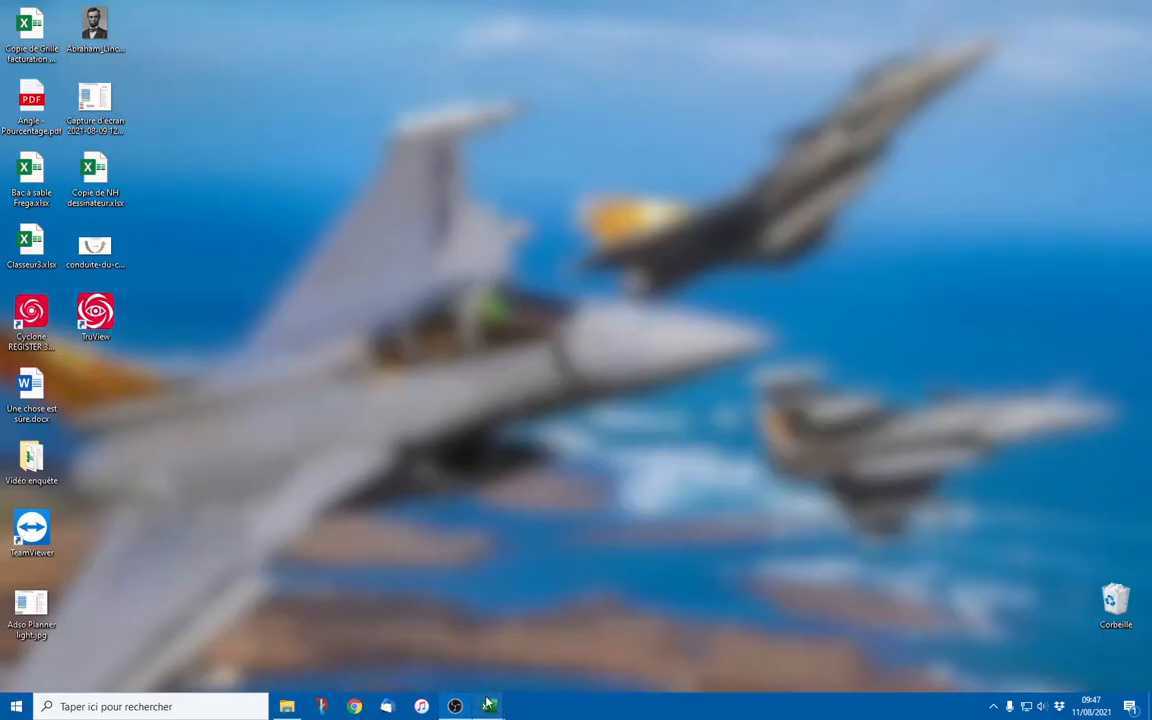
pyautogui.moveTo(488, 706)
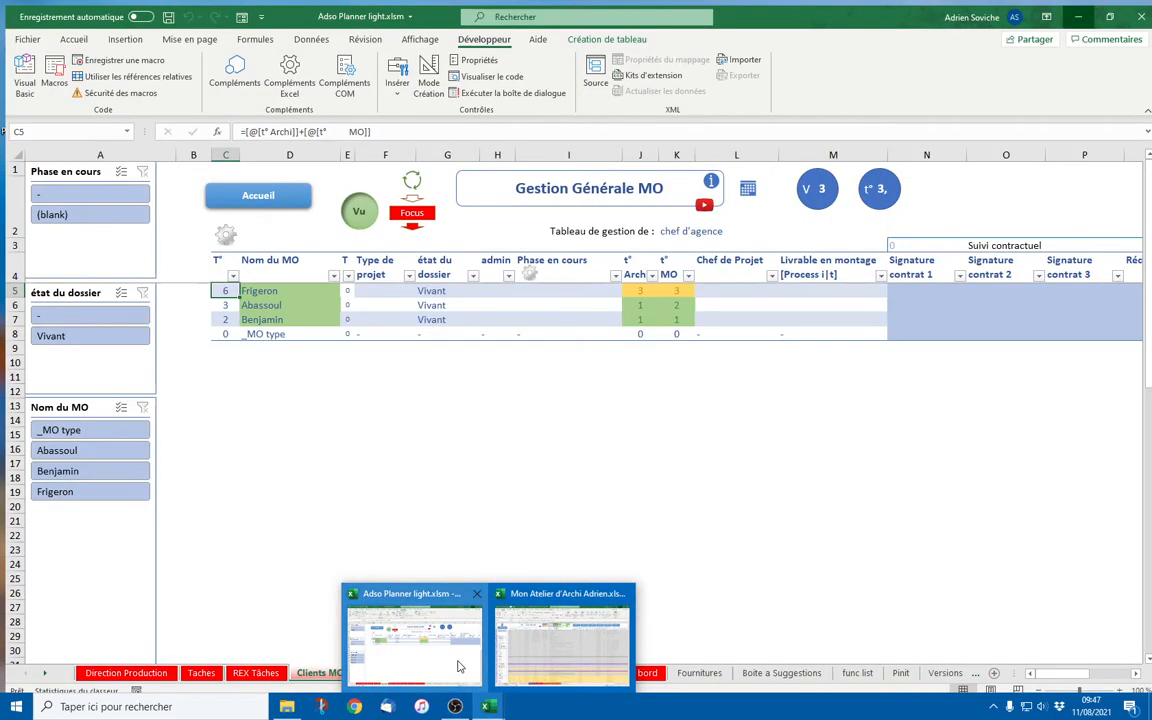
pyautogui.click(459, 667)
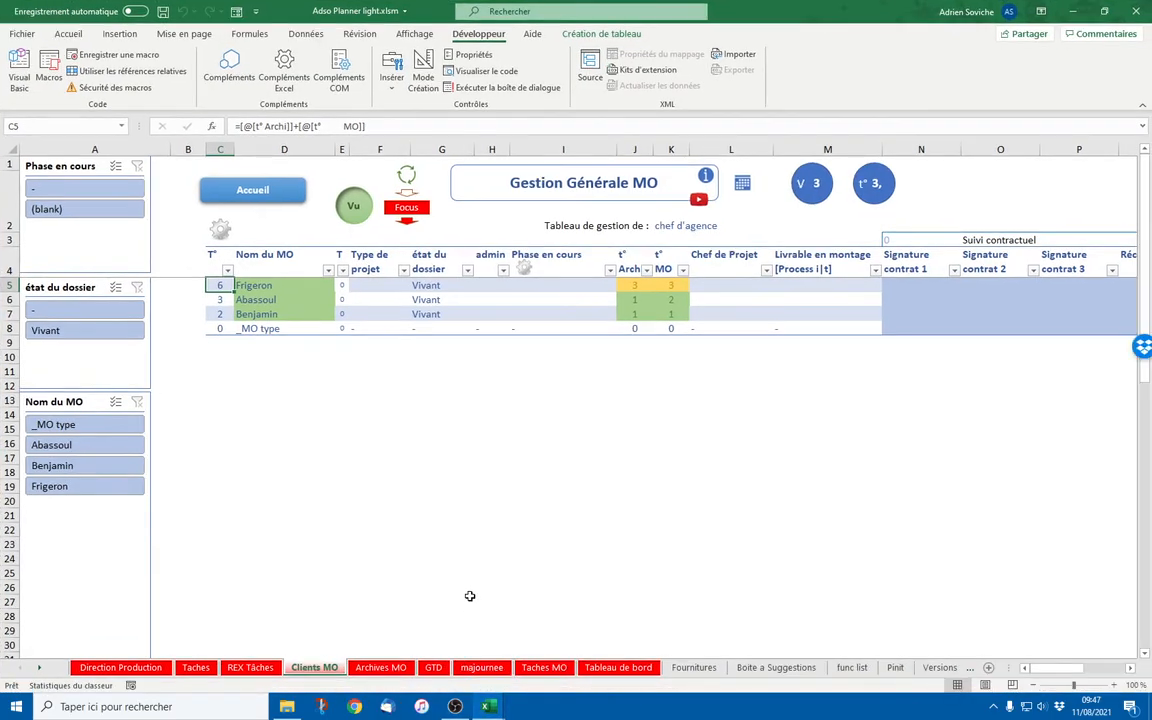
# Flag Frigeron in D5 as the red focus client with the Focus macro button
pyautogui.click(467, 516)
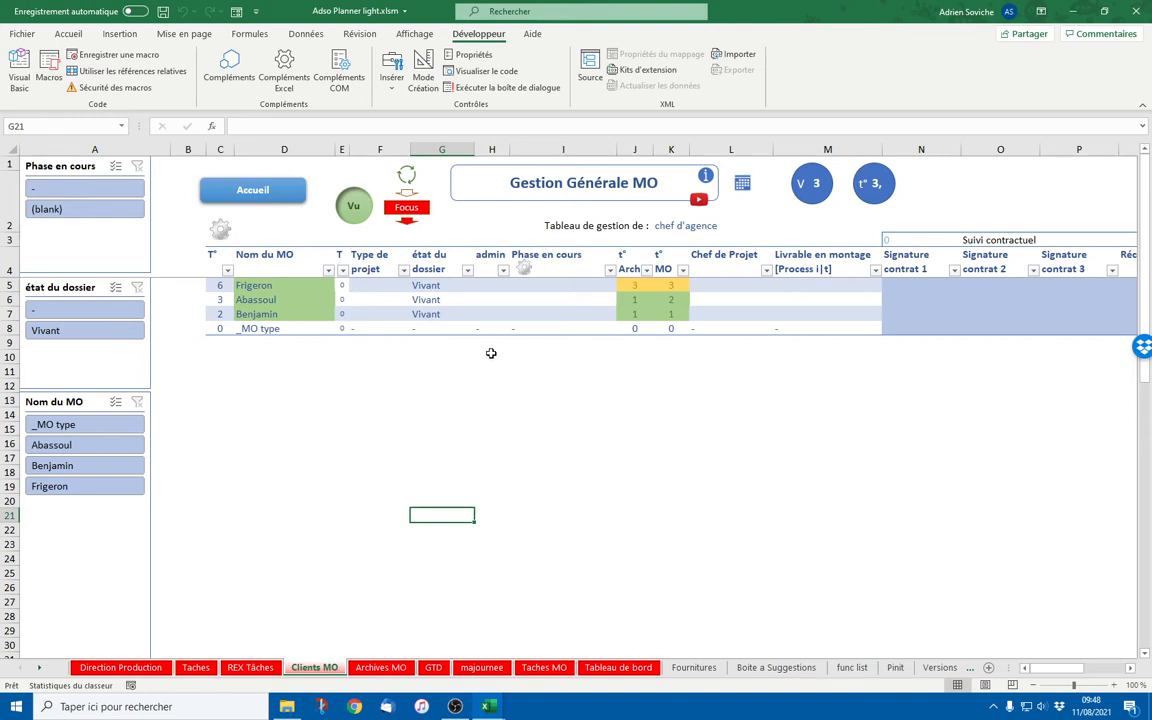
pyautogui.moveTo(303, 288); pyautogui.dragTo(301, 312)
pyautogui.click(297, 285)
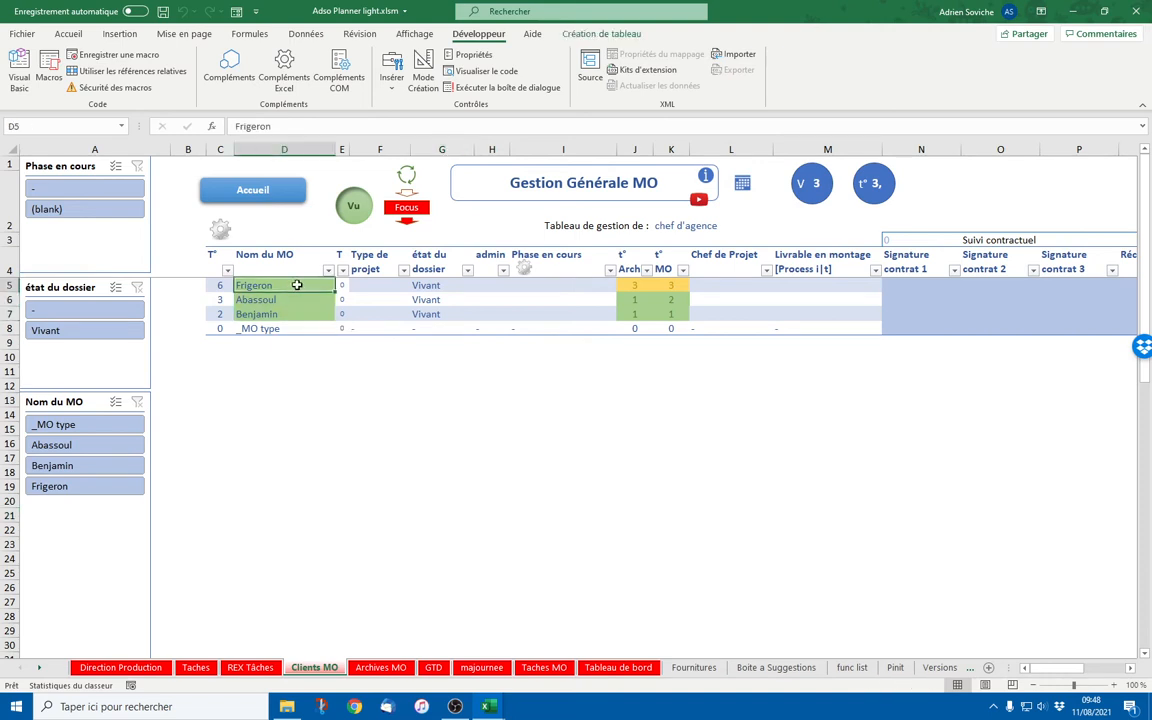
pyautogui.click(409, 209)
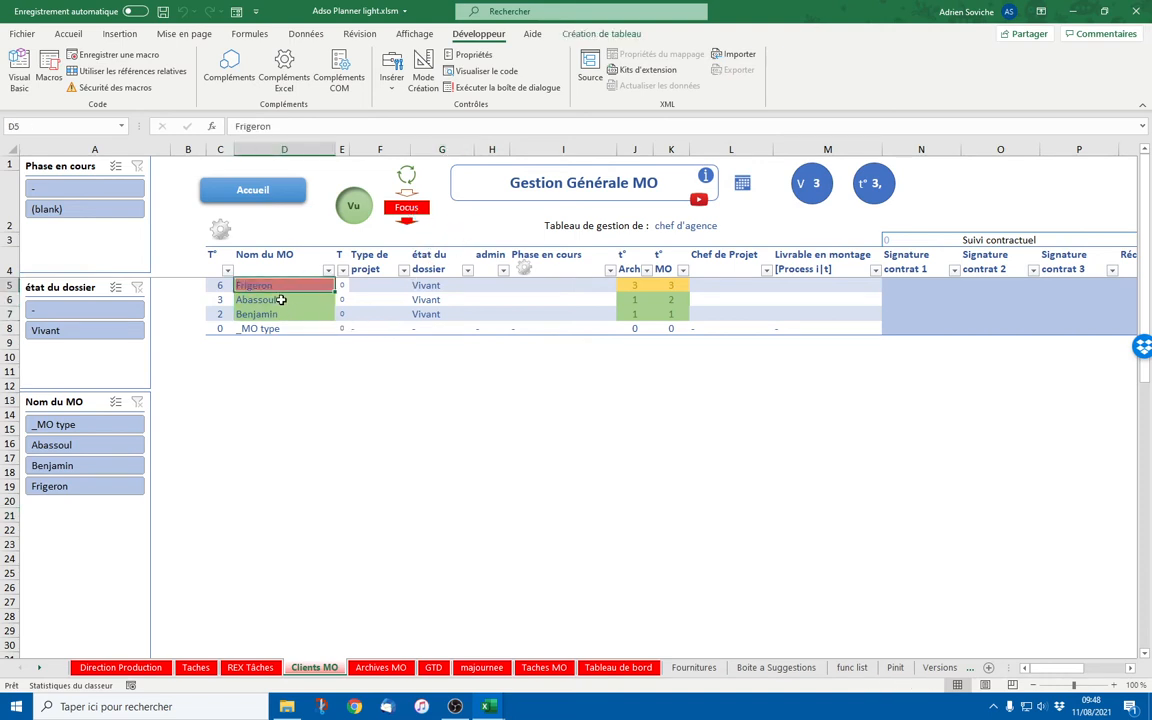
# Review Frigeron's task counts in J5:K5, then return to the Direction Production home sheet
pyautogui.moveTo(280, 299); pyautogui.dragTo(280, 313)
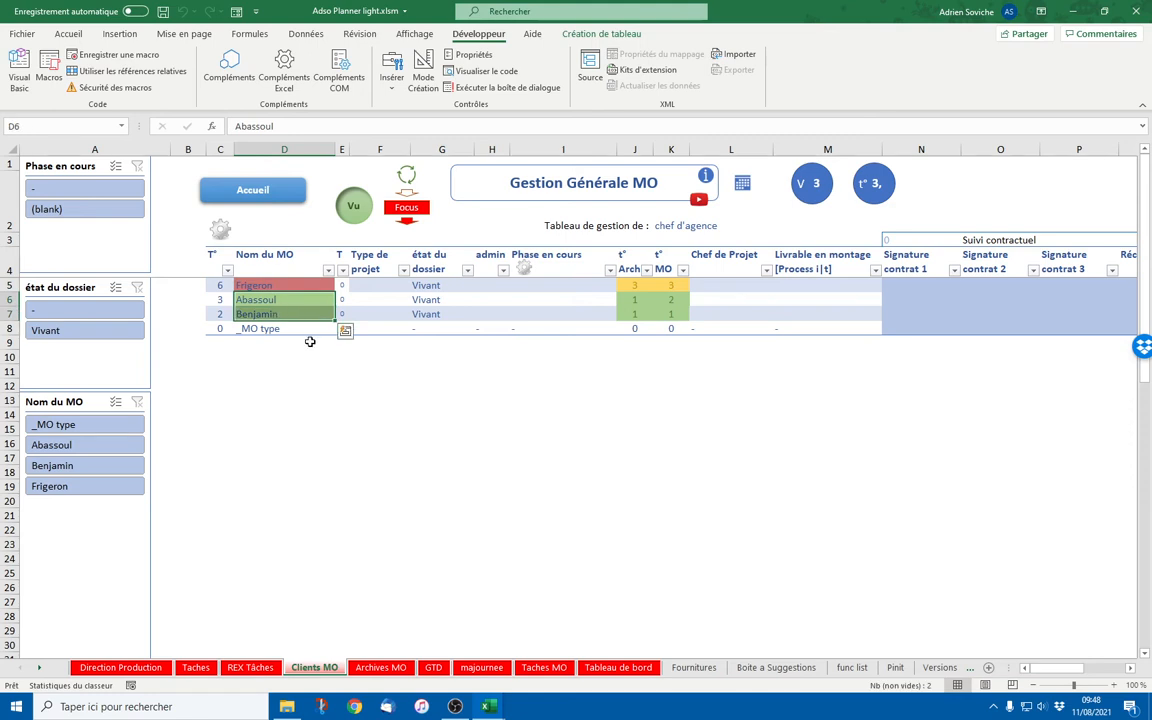
pyautogui.click(647, 286)
pyautogui.moveTo(648, 287); pyautogui.dragTo(668, 287)
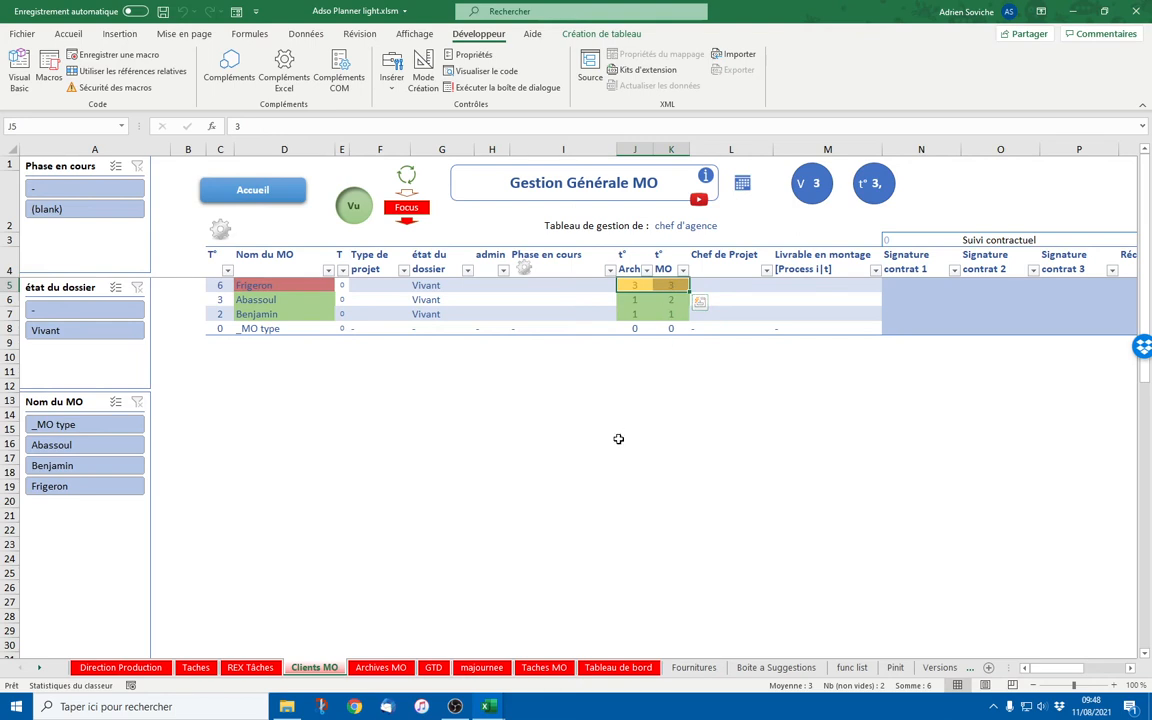
pyautogui.click(256, 187)
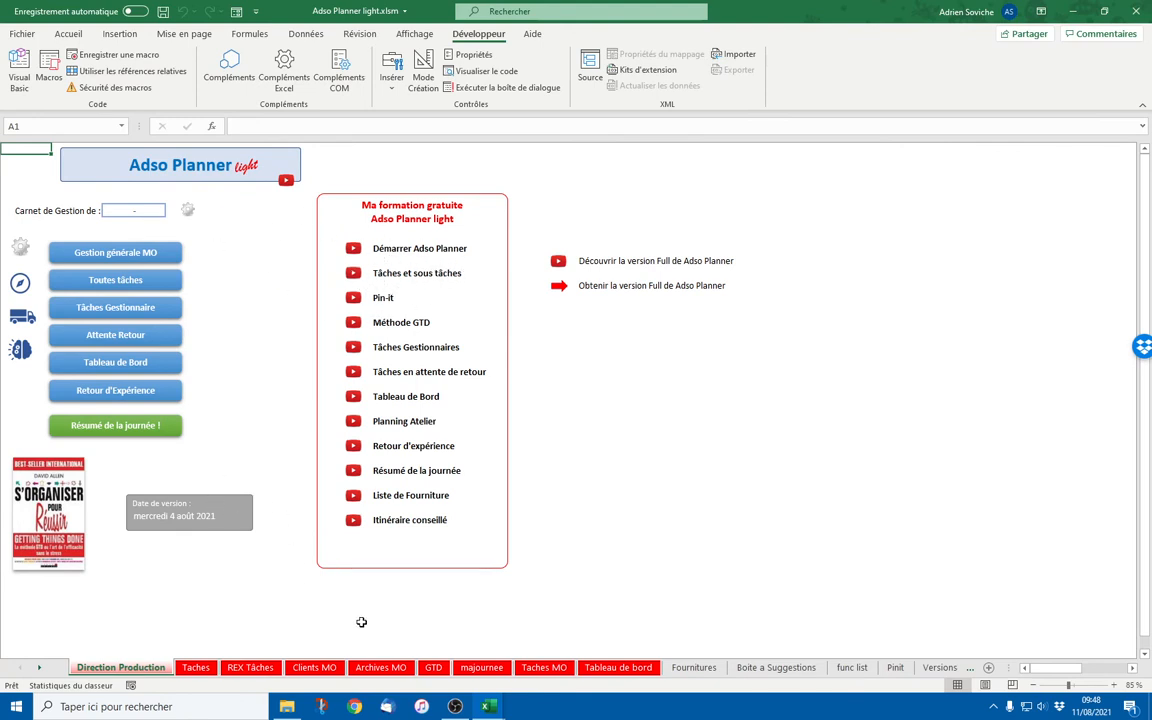
# Select Frigeron on the general client sheet and go to the Taches task list
pyautogui.click(118, 253)
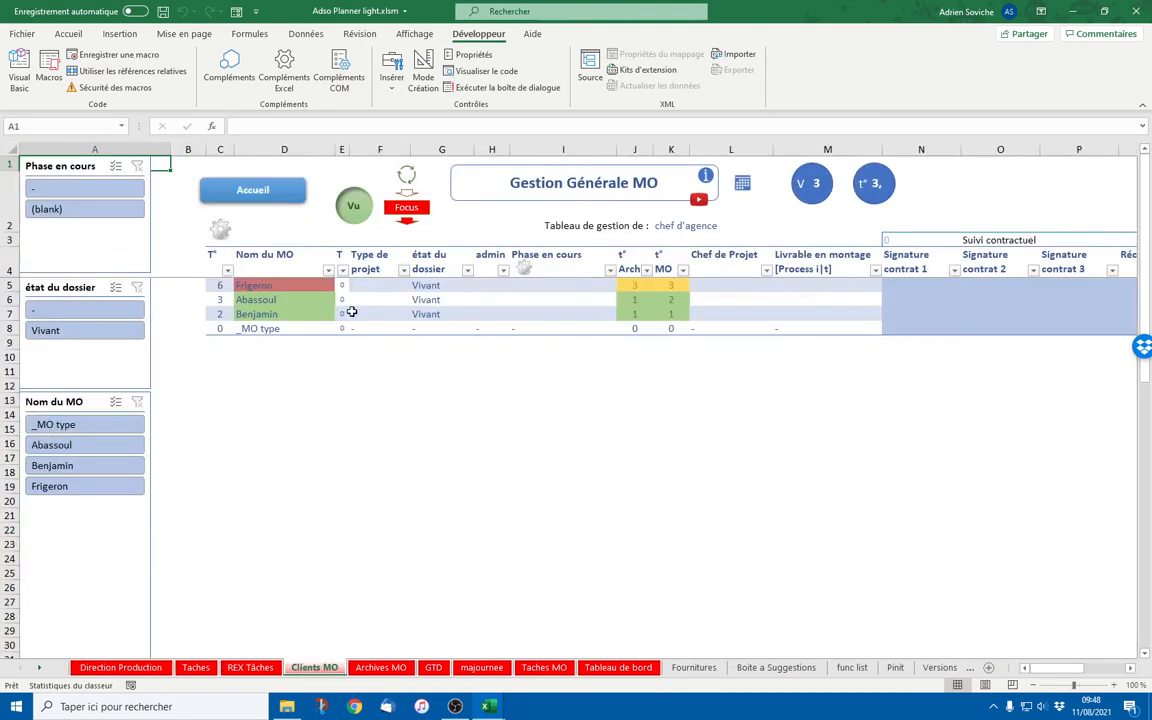
pyautogui.click(297, 284)
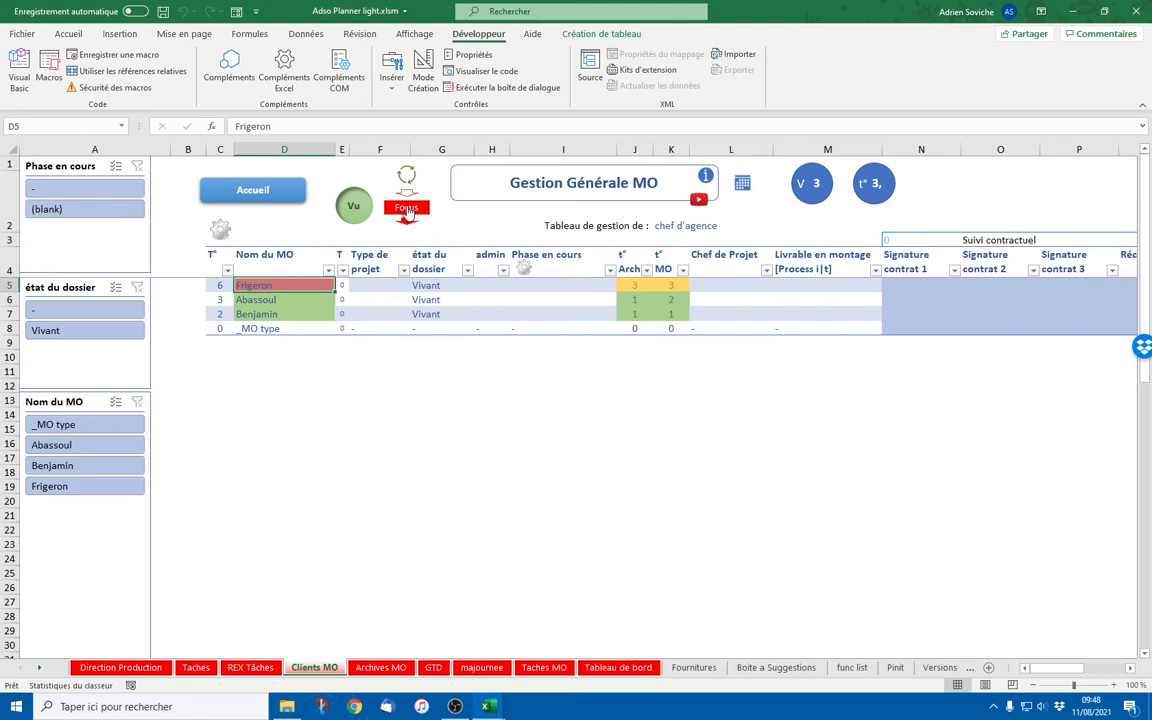
pyautogui.click(220, 229)
pyautogui.scroll(-6, 283, 373)
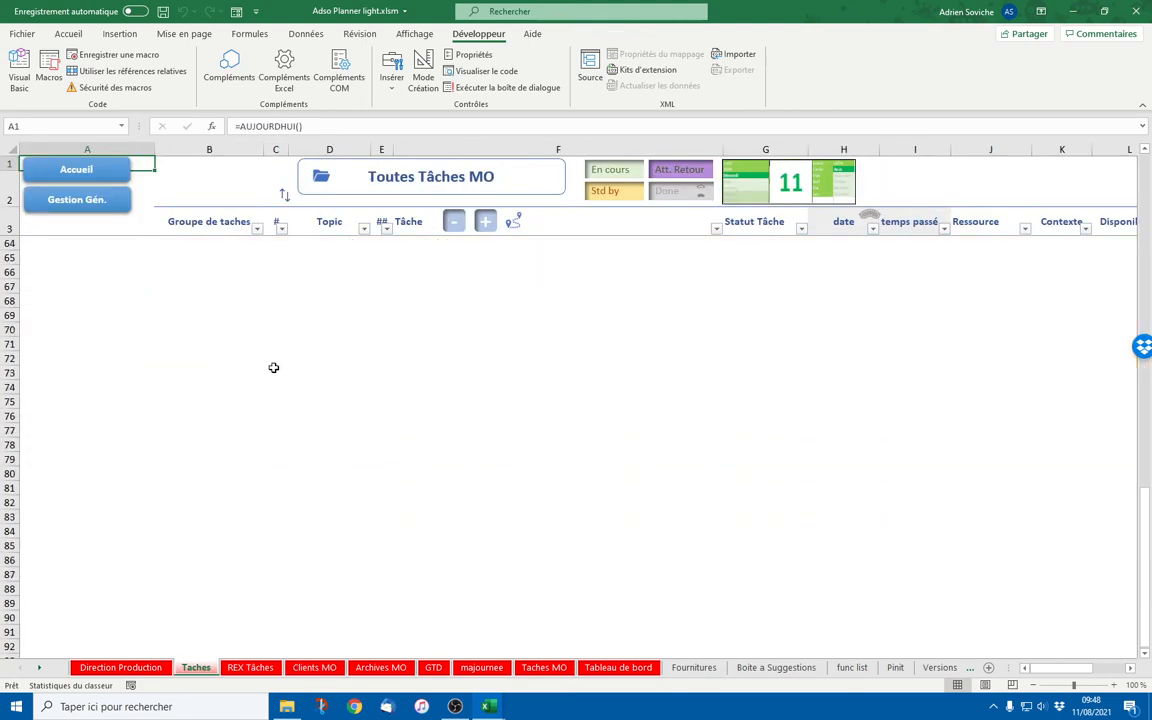
# Extend the task table to rows 64–80 and assign all the new rows to Frigeron
pyautogui.click(230, 374)
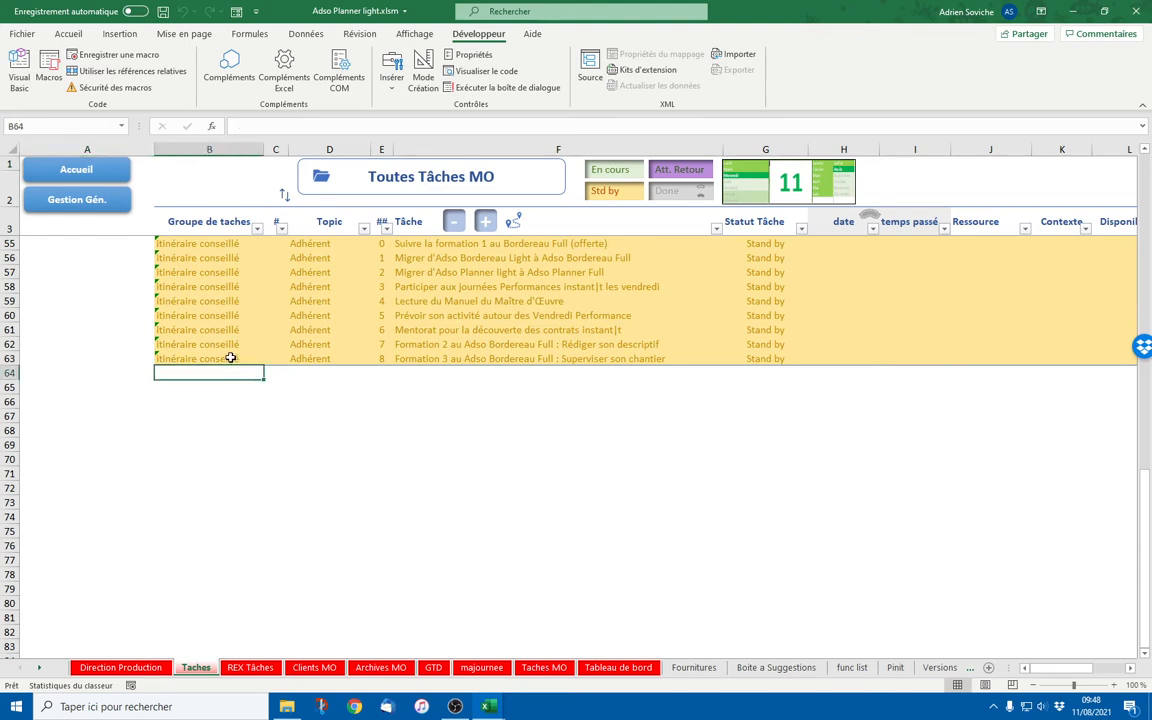
pyautogui.click(232, 359)
pyautogui.moveTo(265, 365); pyautogui.dragTo(266, 377)
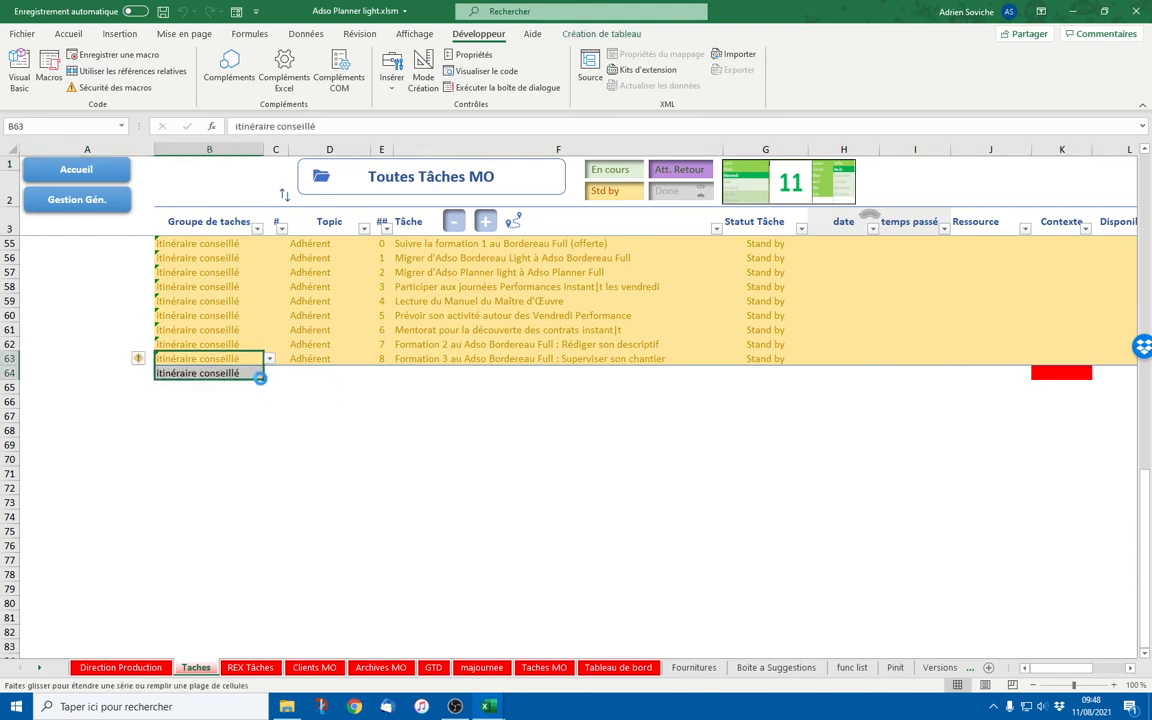
pyautogui.click(269, 377)
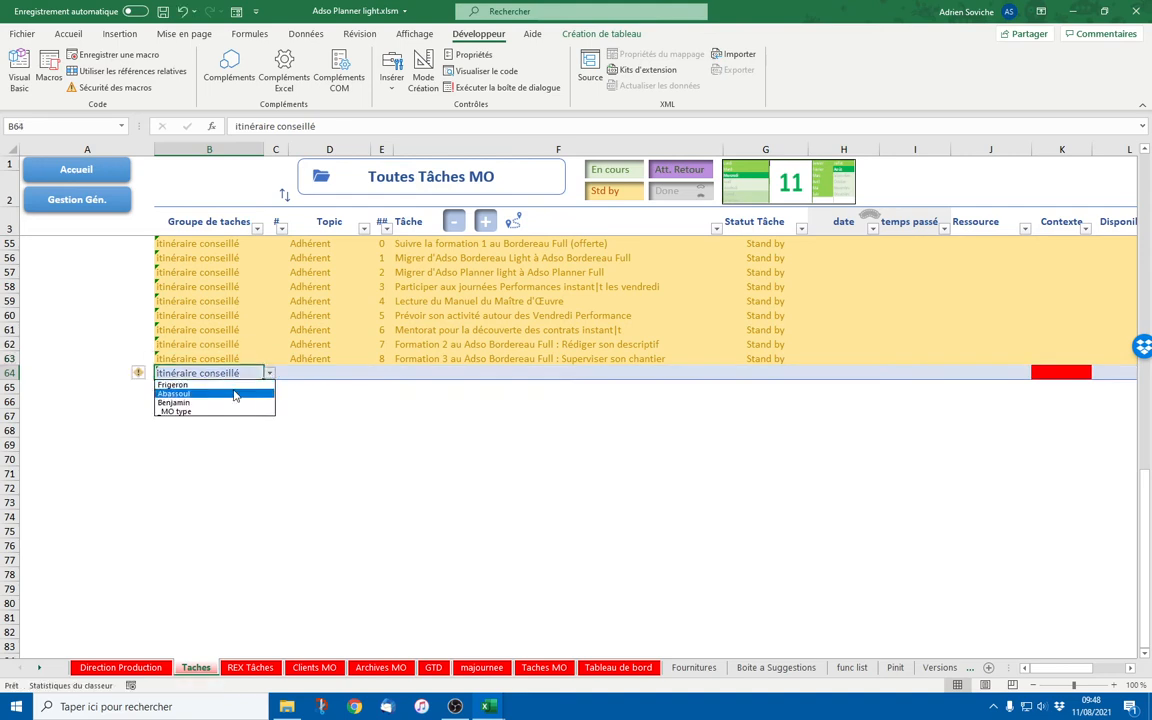
pyautogui.click(220, 385)
pyautogui.moveTo(258, 384); pyautogui.dragTo(226, 603)
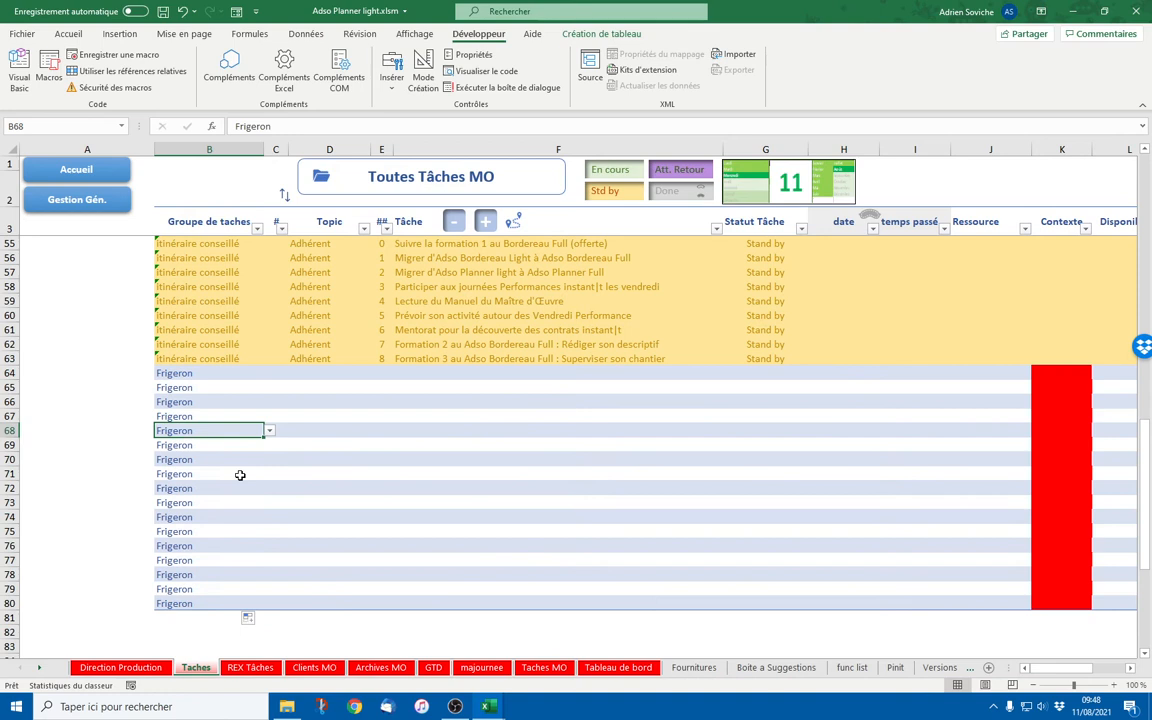
pyautogui.click(269, 430)
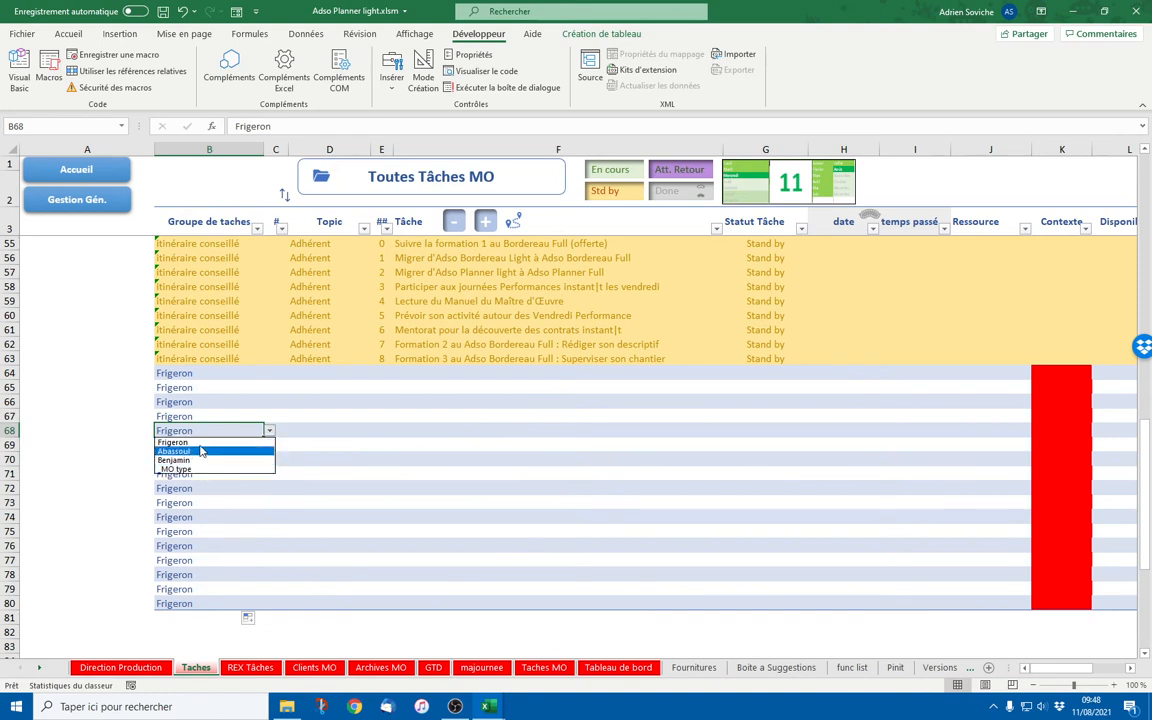
pyautogui.press('Escape')
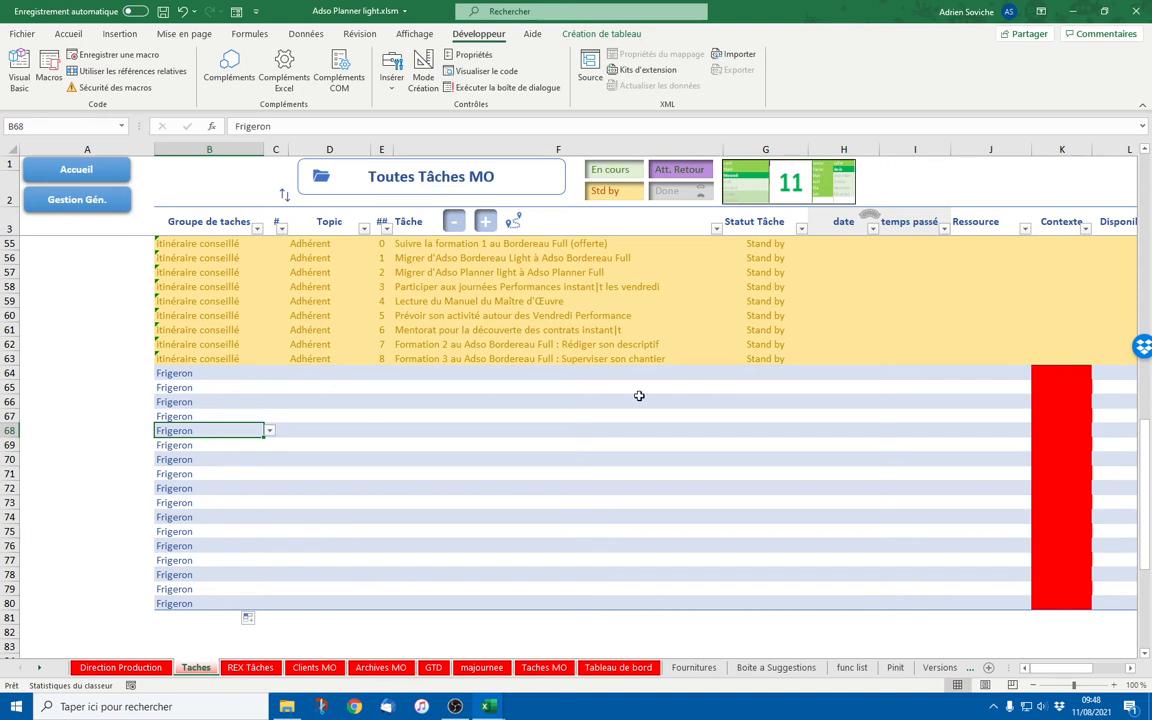
# Set the status of rows 64–80 to Stand by
pyautogui.click(755, 374)
pyautogui.click(814, 373)
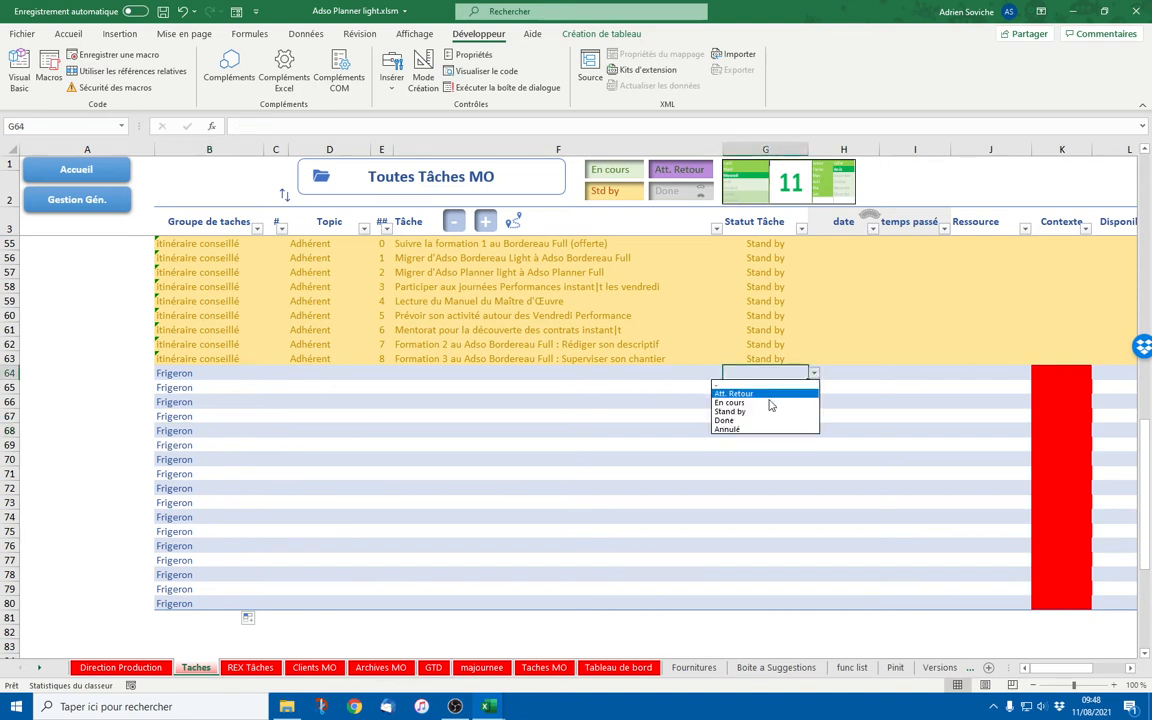
pyautogui.click(740, 411)
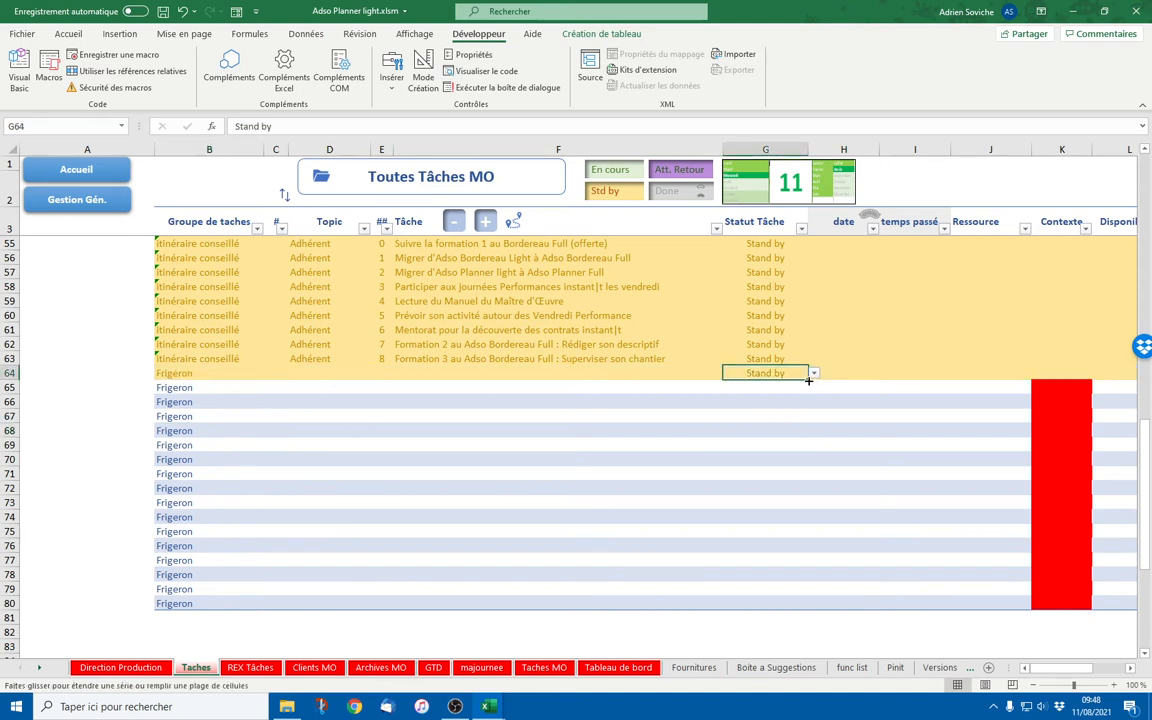
pyautogui.moveTo(808, 381); pyautogui.dragTo(812, 605)
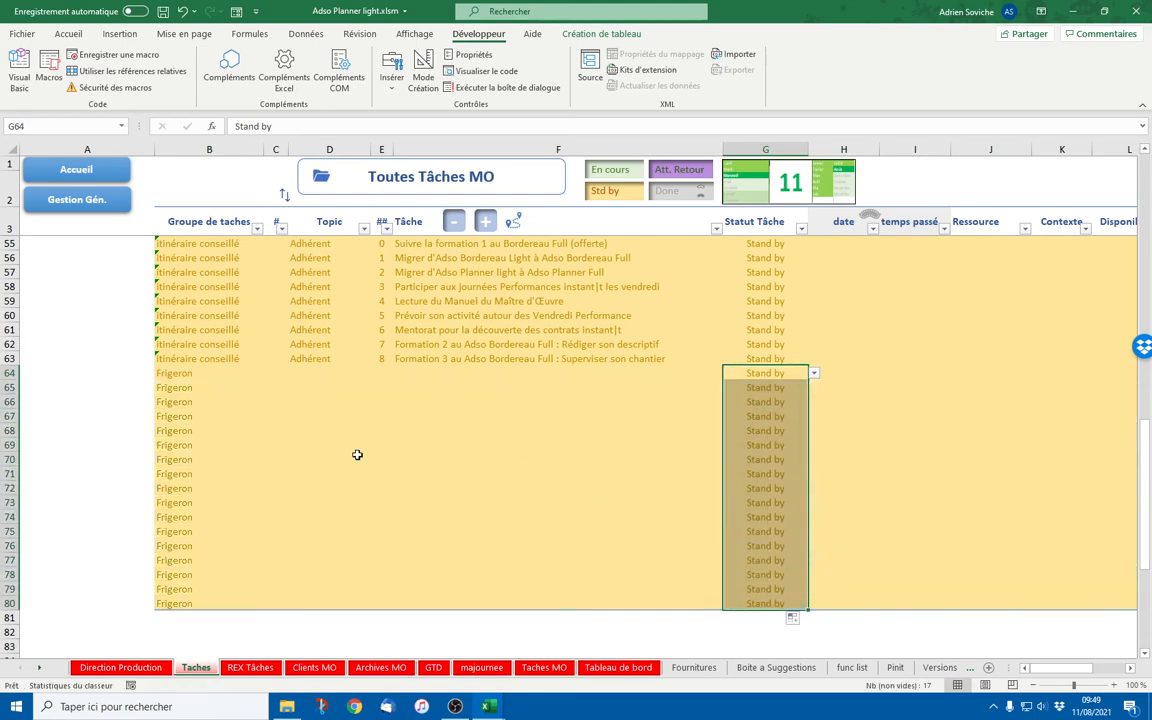
# Filter the Groupe de taches column to show only Frigeron
pyautogui.click(257, 228)
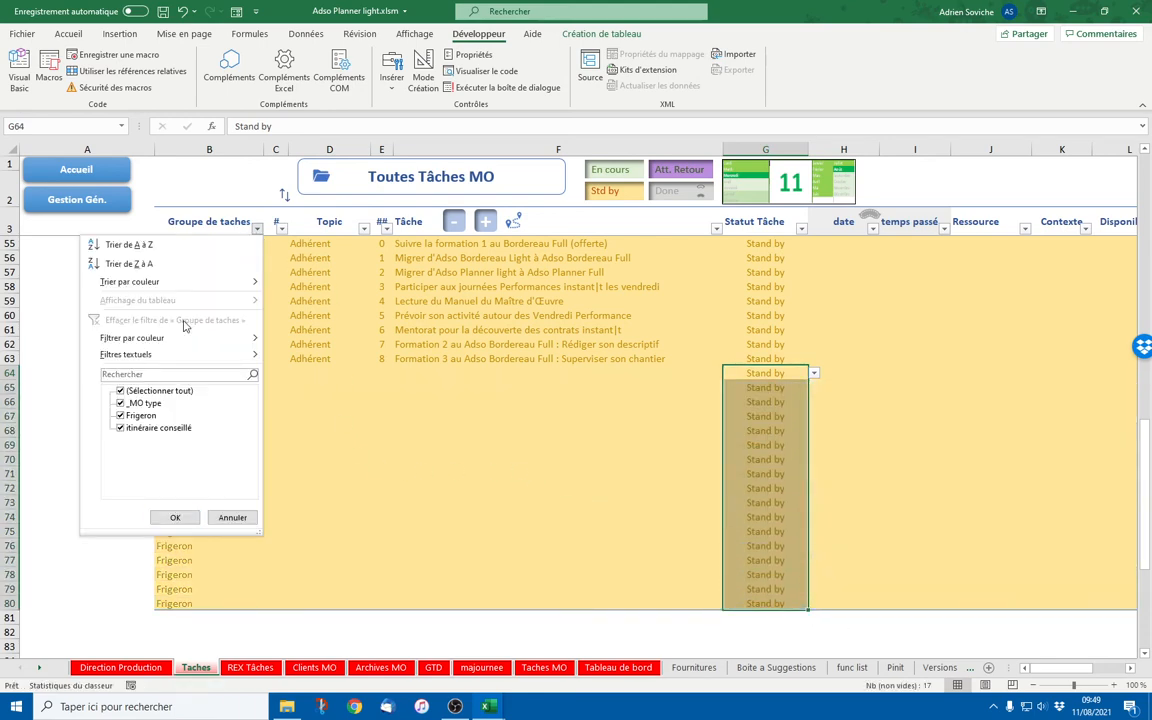
pyautogui.click(121, 391)
pyautogui.click(121, 416)
pyautogui.click(175, 517)
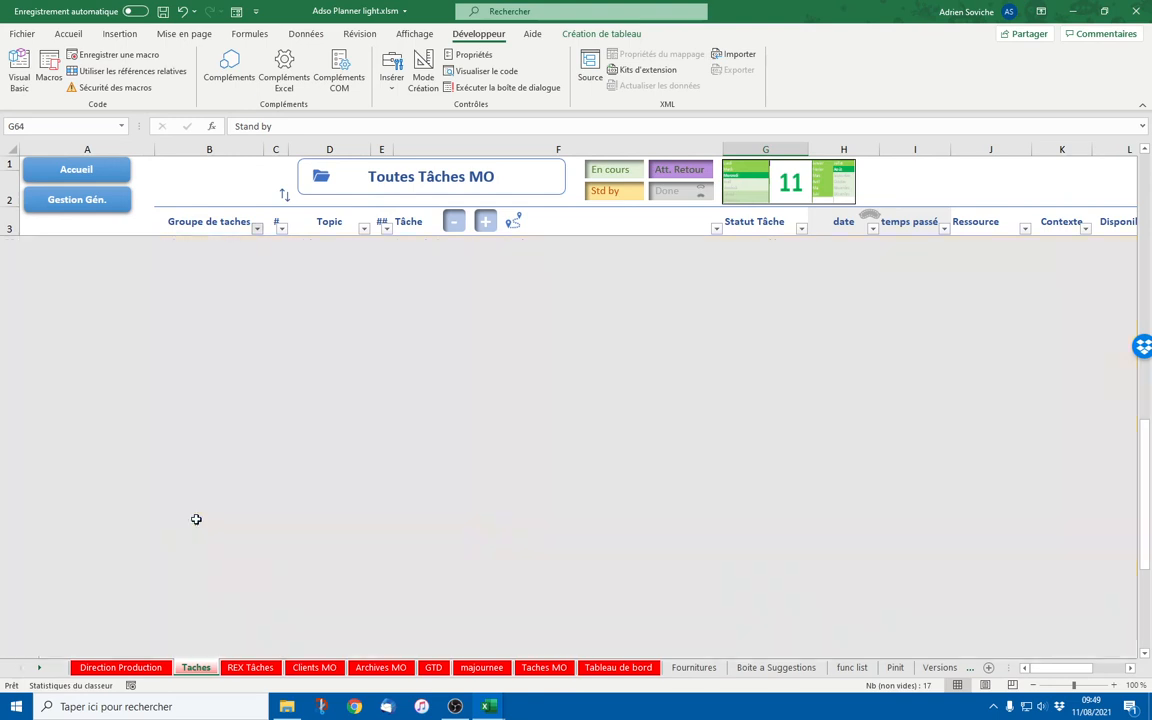
pyautogui.click(240, 344)
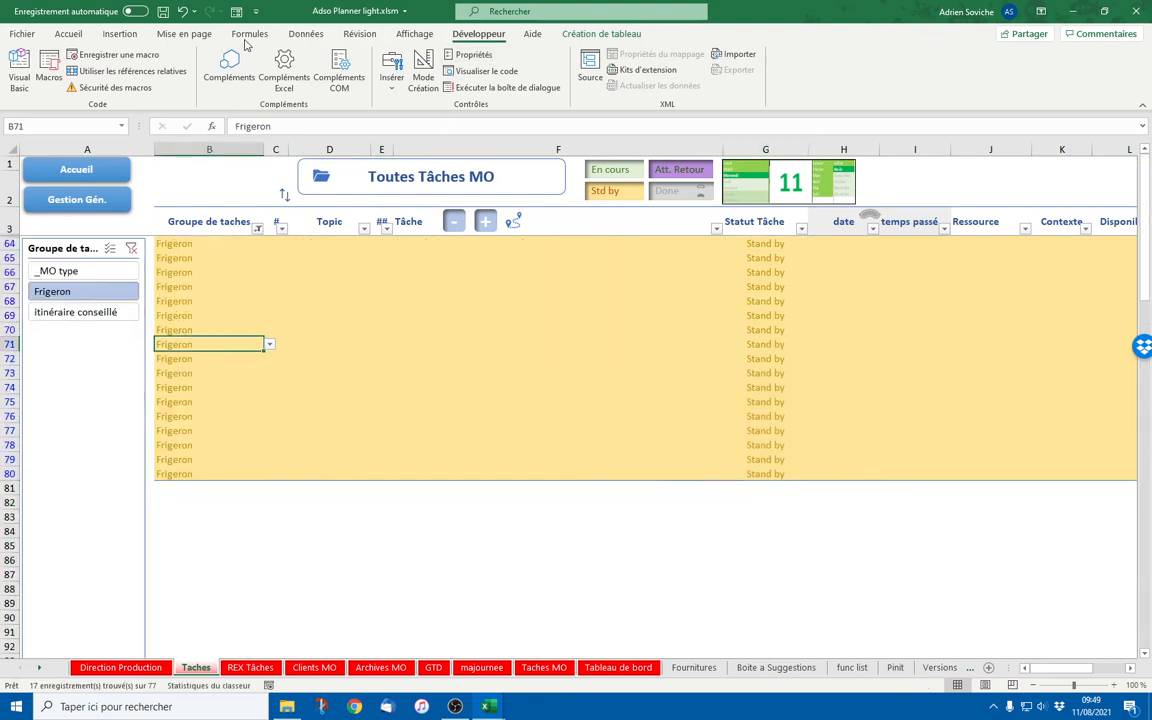
# Clear the table filter and pick Frigeron in the slicer instead
pyautogui.click(305, 33)
pyautogui.click(696, 54)
pyautogui.click(500, 315)
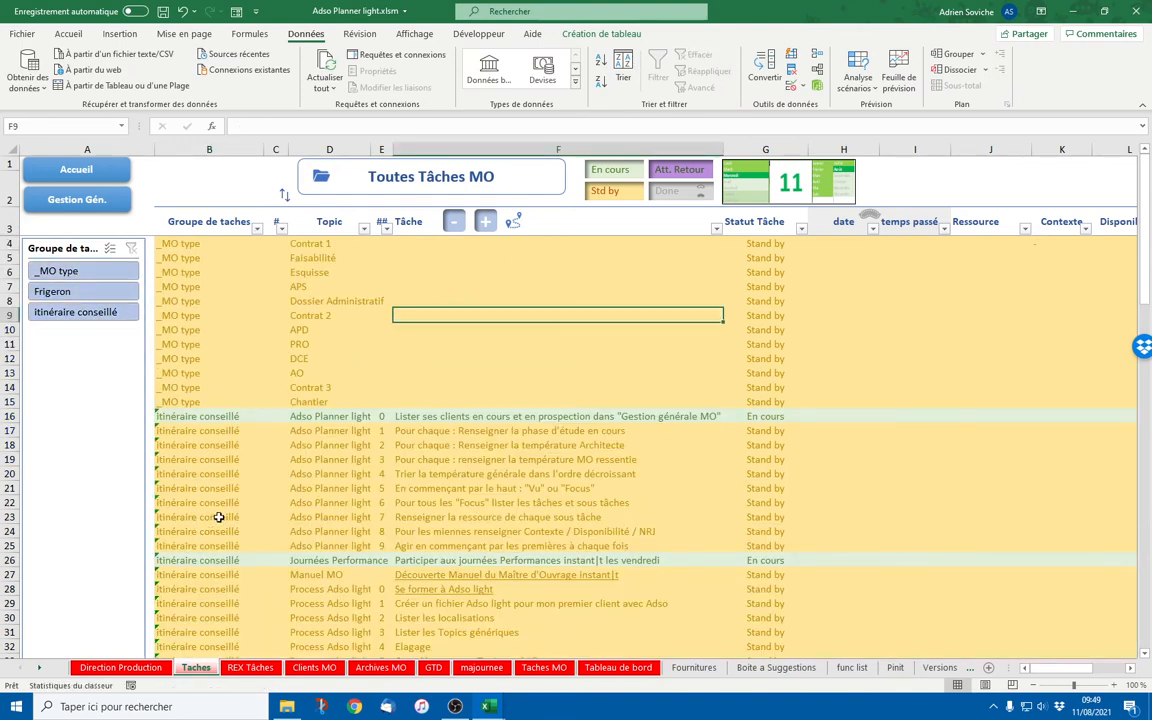
pyautogui.click(87, 293)
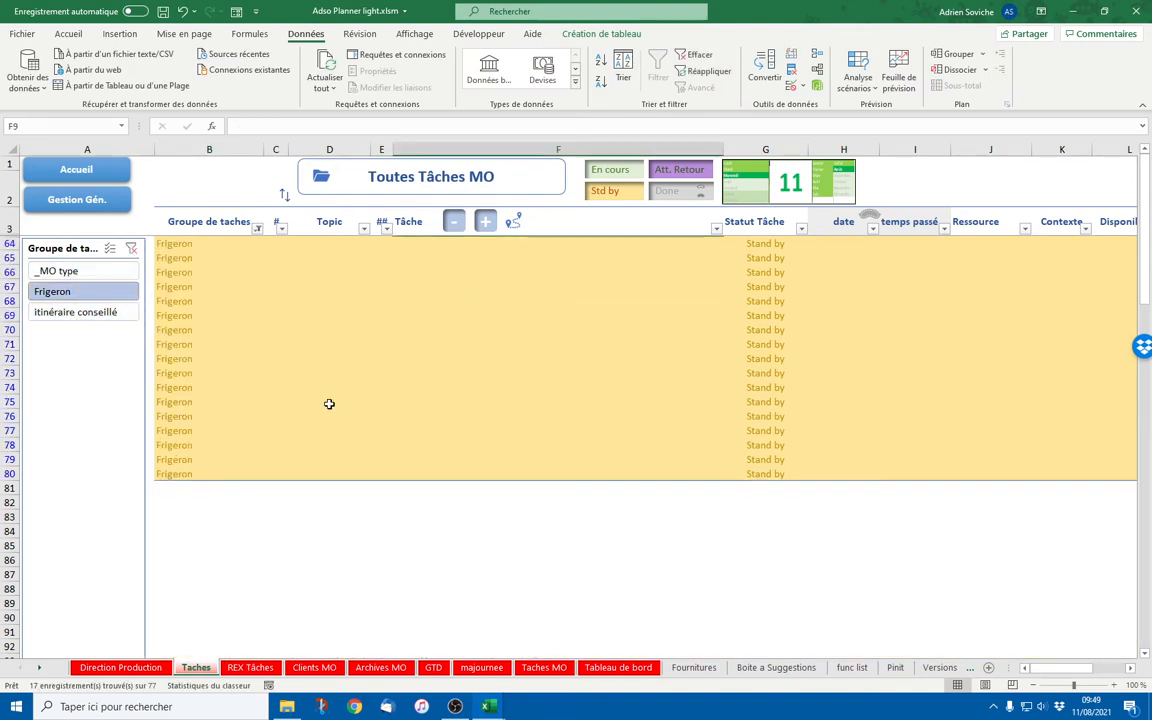
# Enter Contractualisation as the topic in D64, then switch to the Gestion Générale MO sheet
pyautogui.click(330, 243)
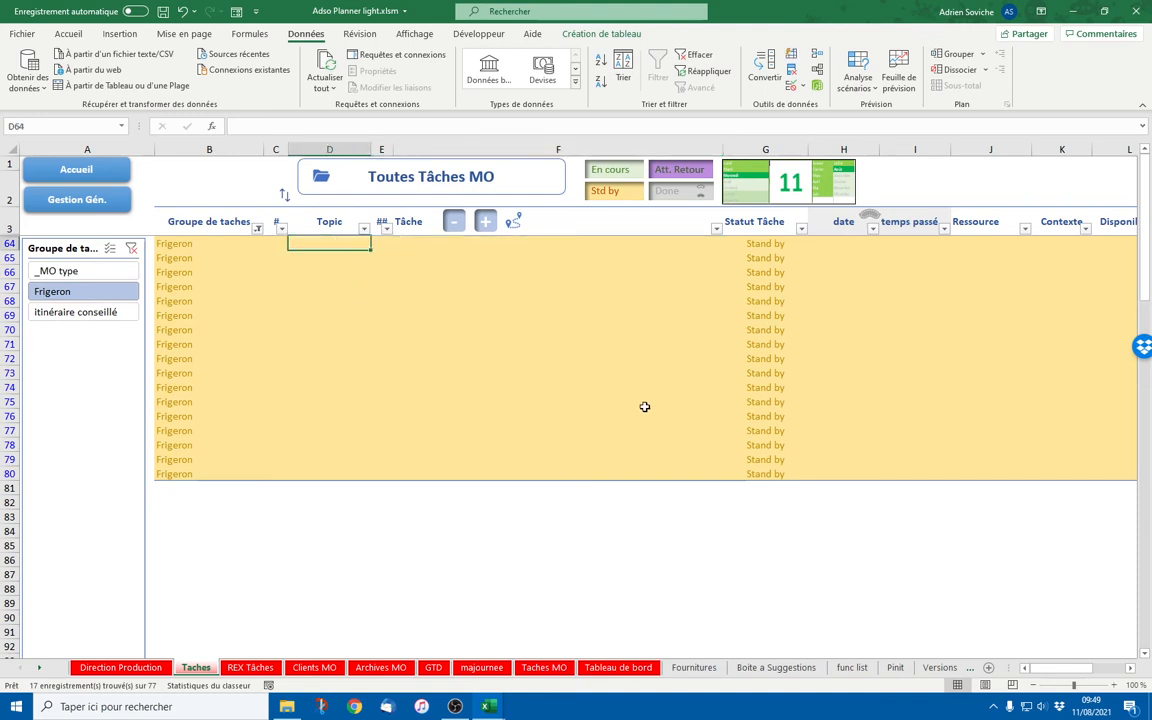
pyautogui.write('Contractual')
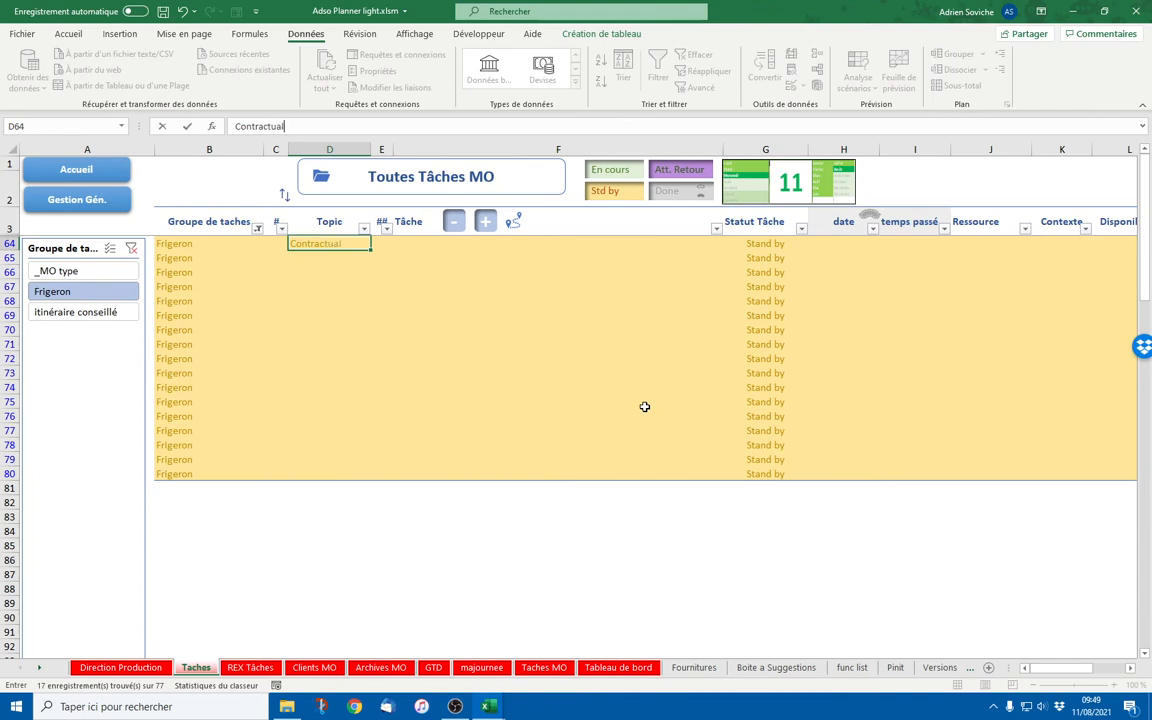
pyautogui.write('isation')
pyautogui.press('Return')
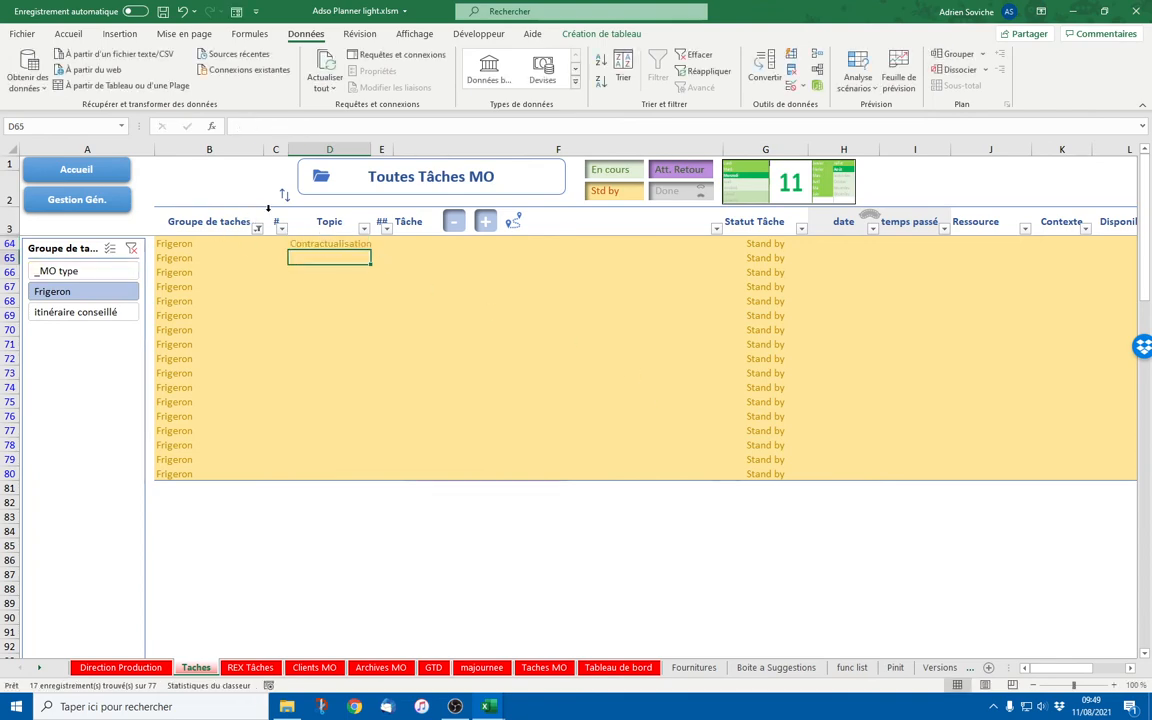
pyautogui.click(90, 198)
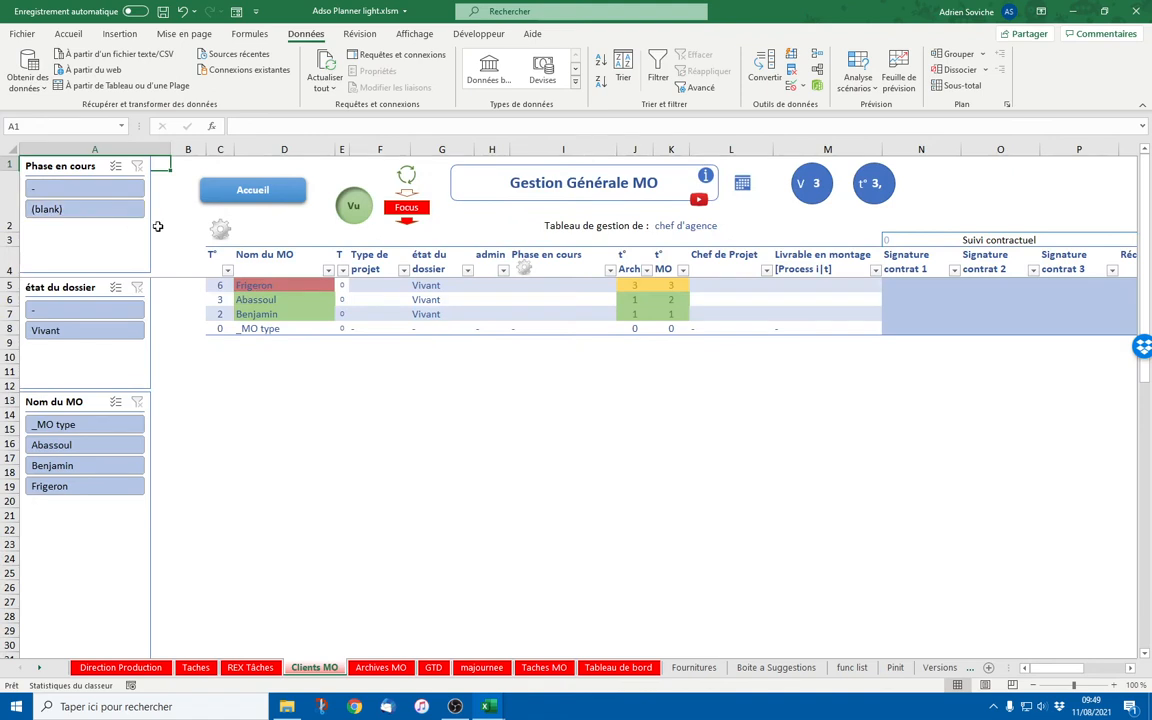
# Set I5:I7 phases to 00-Prospection, APS and EXE, then return to the Taches sheet
pyautogui.click(548, 285)
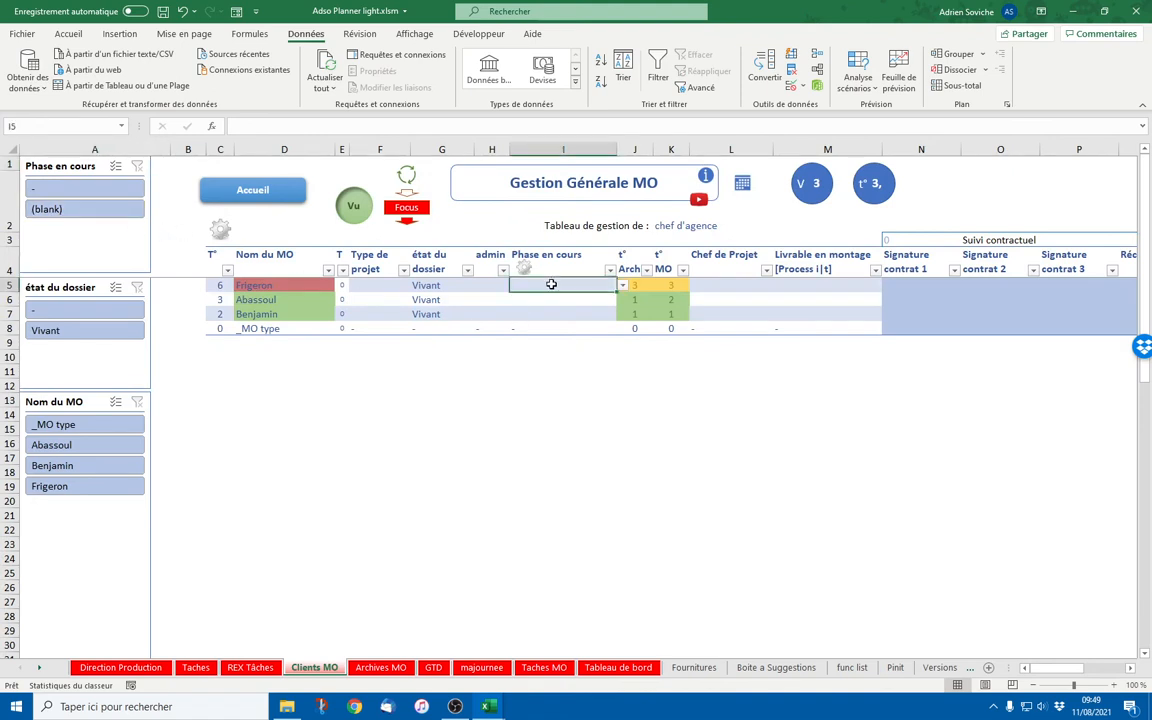
pyautogui.click(621, 285)
pyautogui.click(560, 305)
pyautogui.click(586, 299)
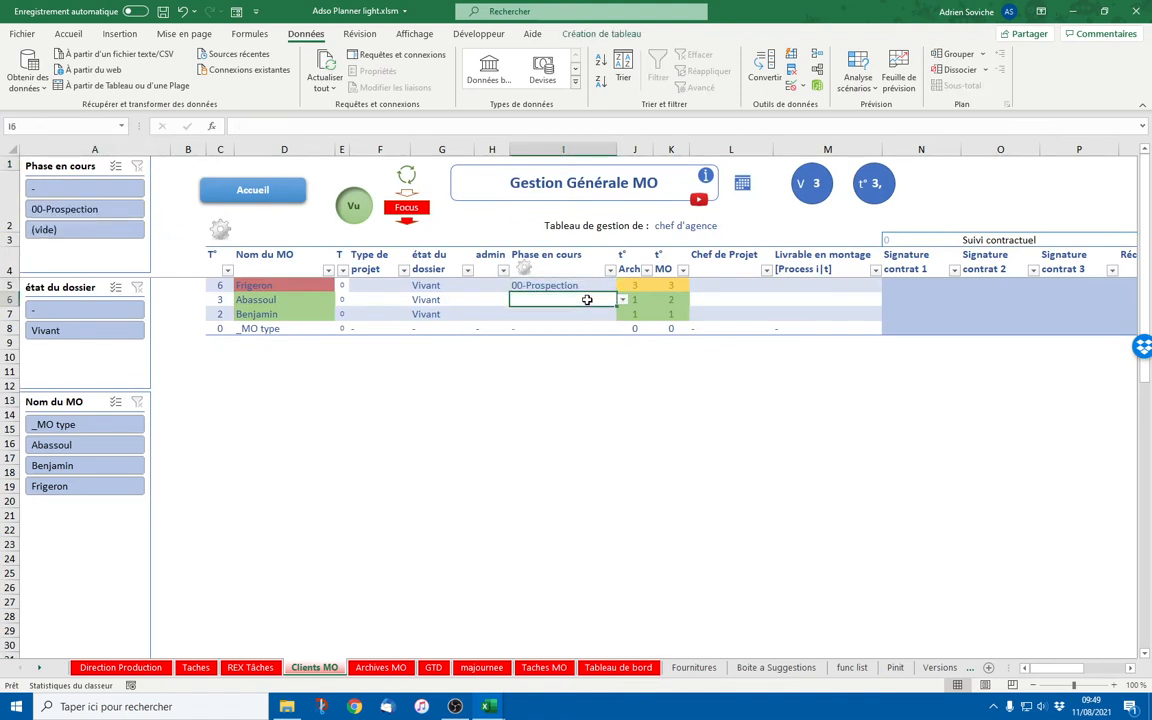
pyautogui.click(622, 300)
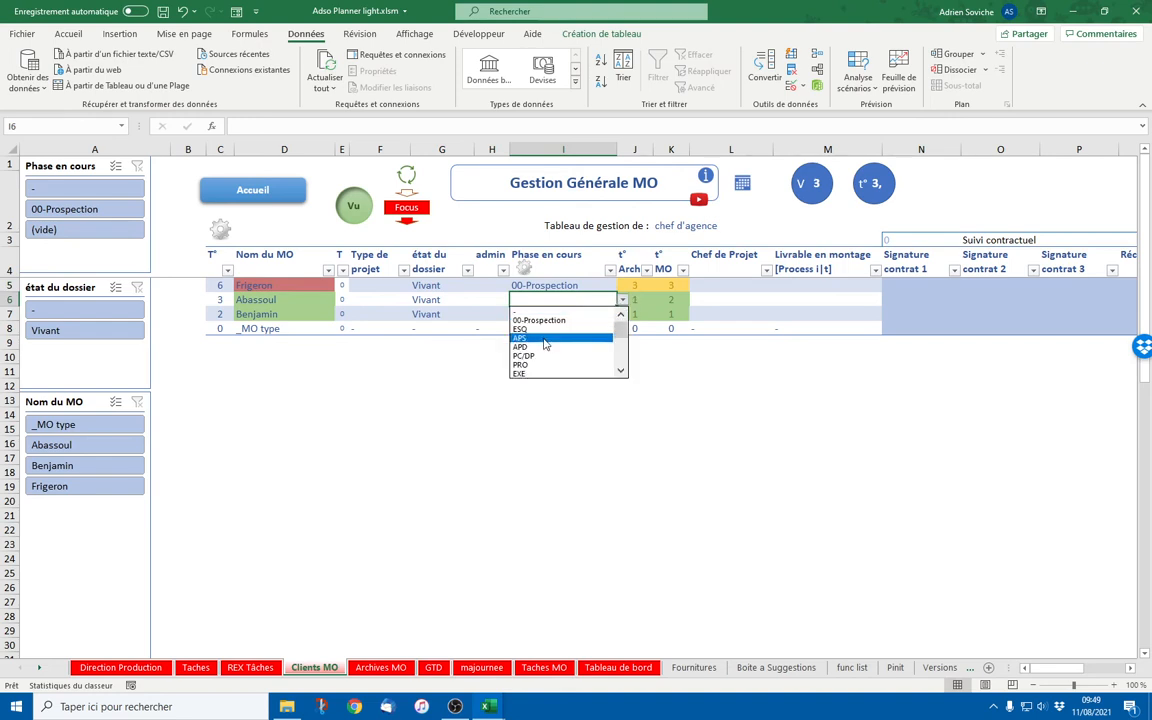
pyautogui.click(543, 338)
pyautogui.click(580, 314)
pyautogui.click(622, 314)
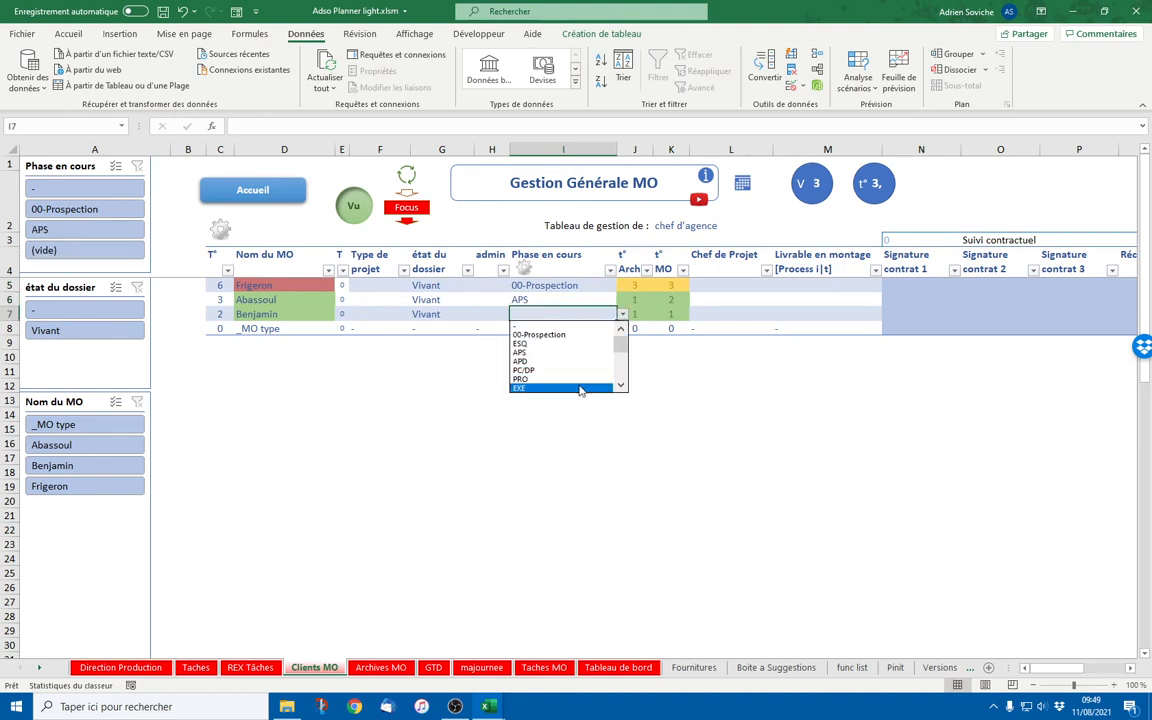
pyautogui.click(585, 387)
pyautogui.click(571, 414)
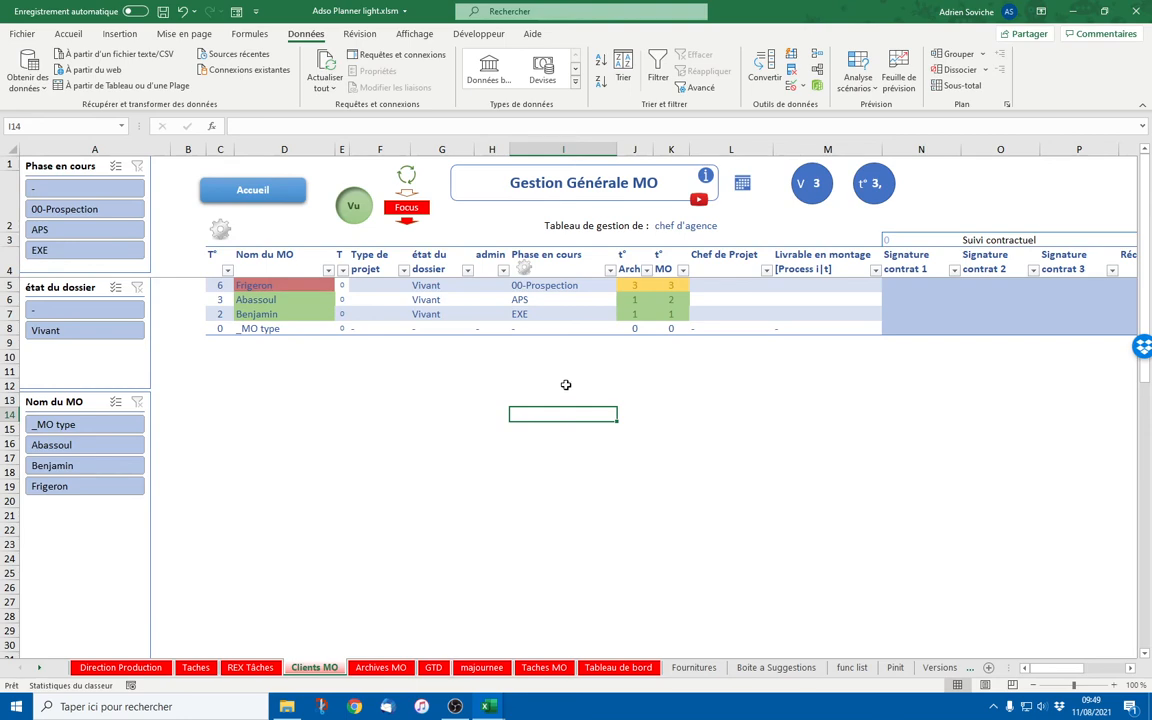
pyautogui.click(224, 229)
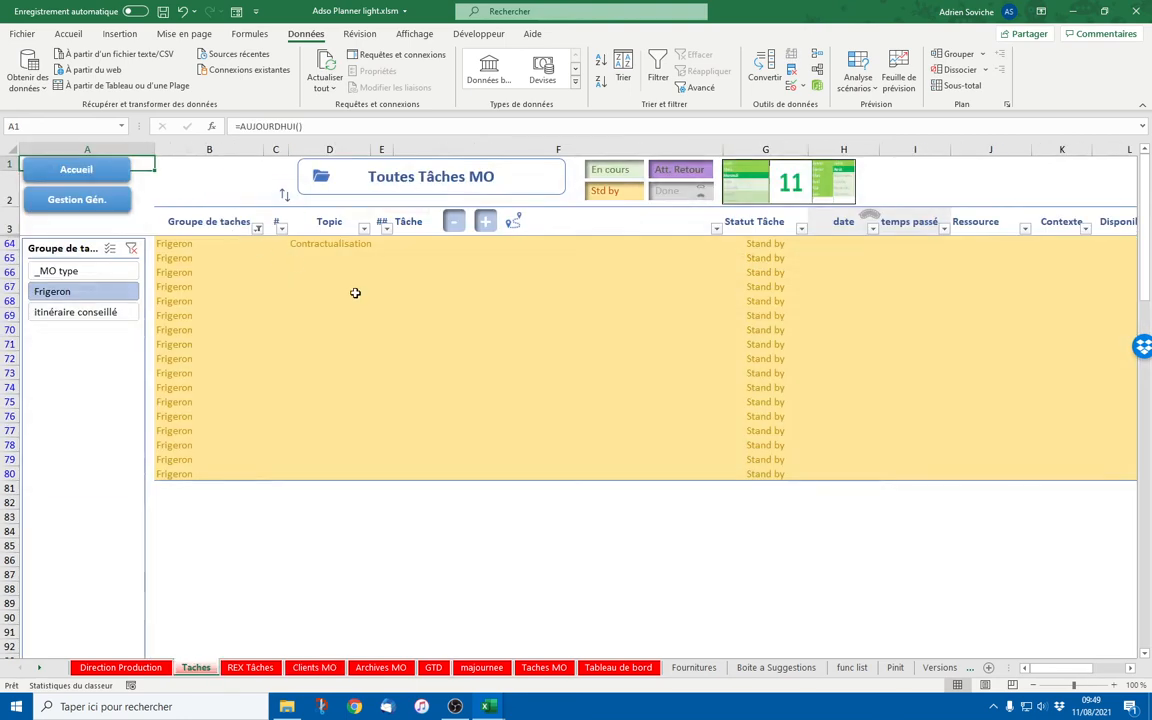
# Name the first Frigeron task in F64 Visite conseil
pyautogui.click(352, 244)
pyautogui.click(414, 249)
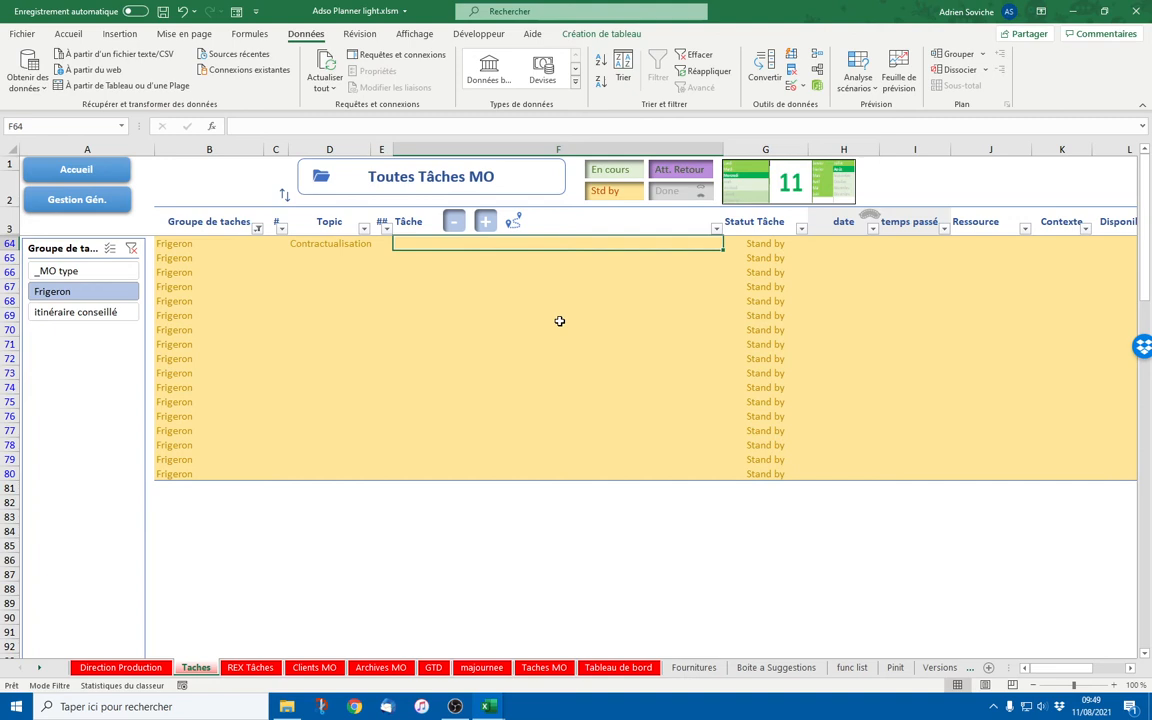
pyautogui.write('Visite')
pyautogui.press('Return')
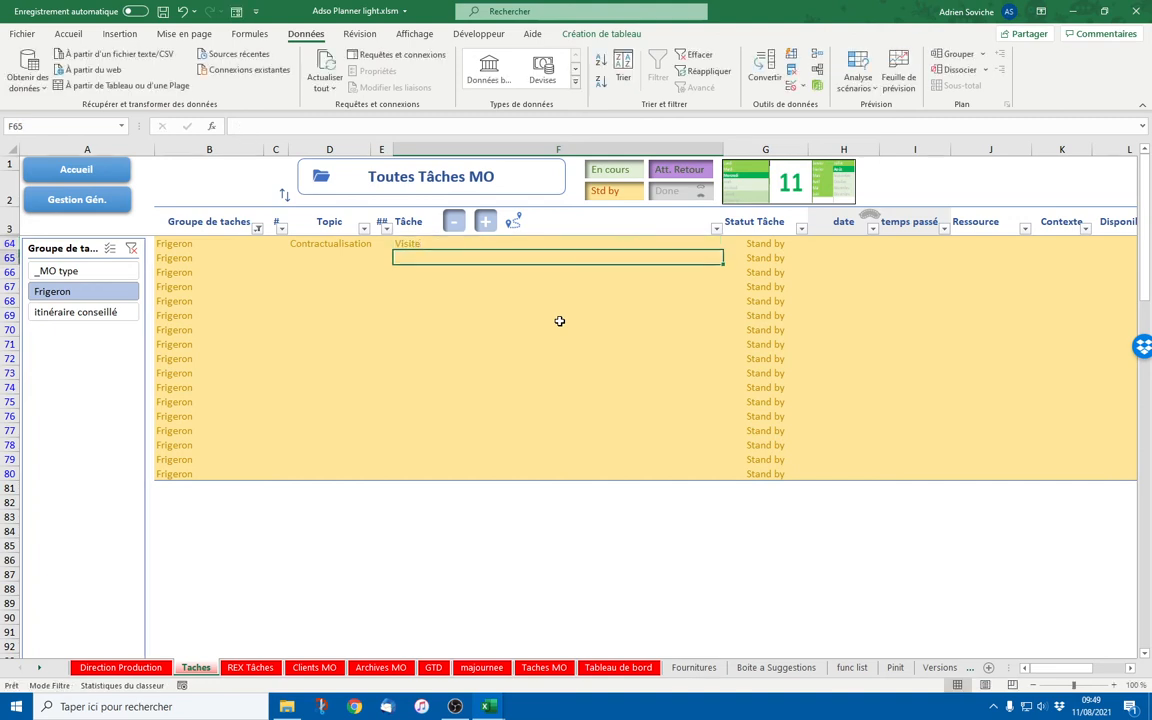
pyautogui.press('Up')
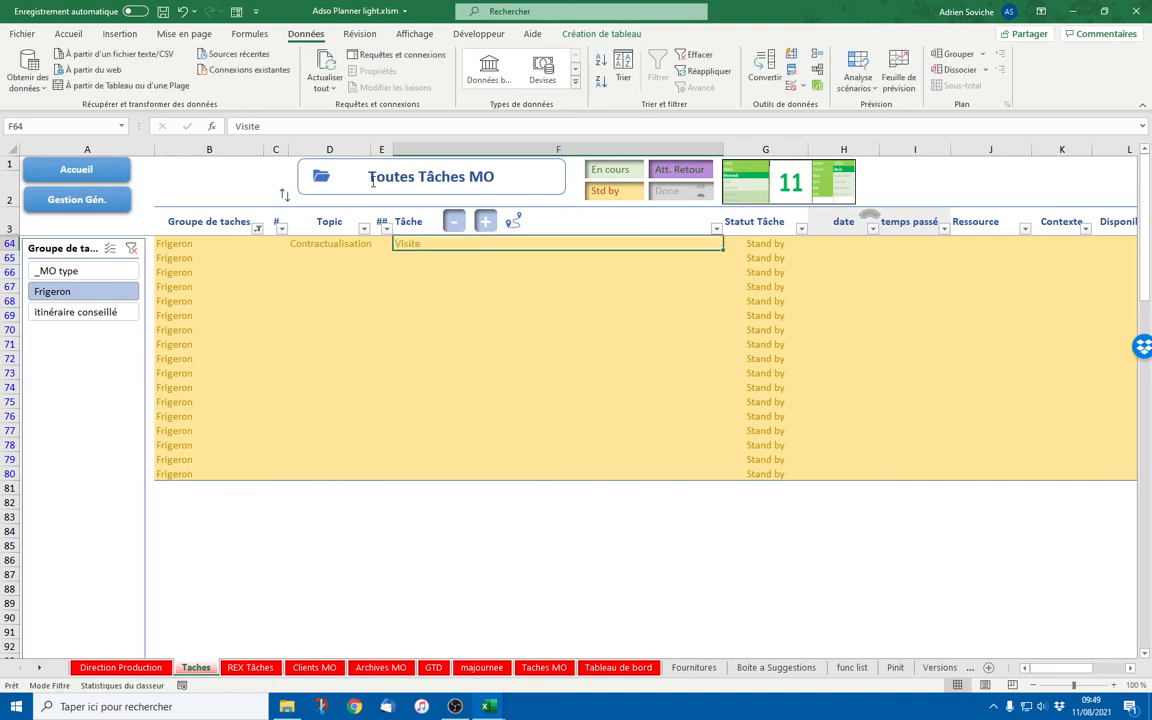
pyautogui.click(302, 133)
pyautogui.write('conseil')
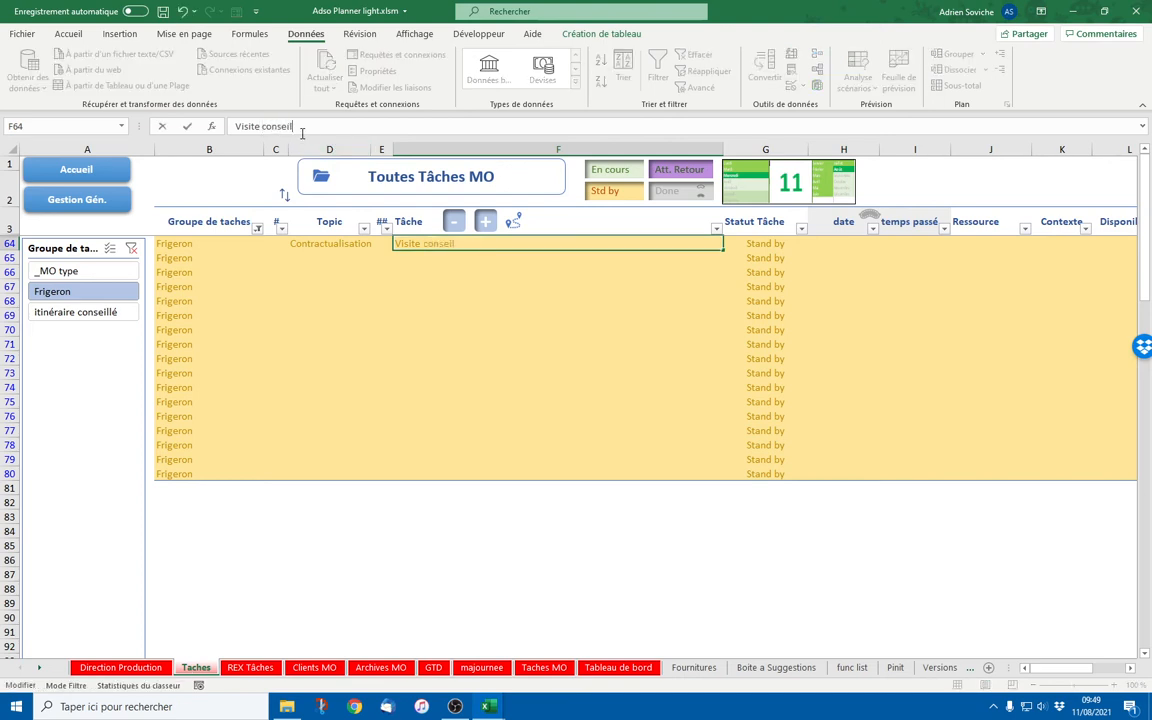
pyautogui.press('Return')
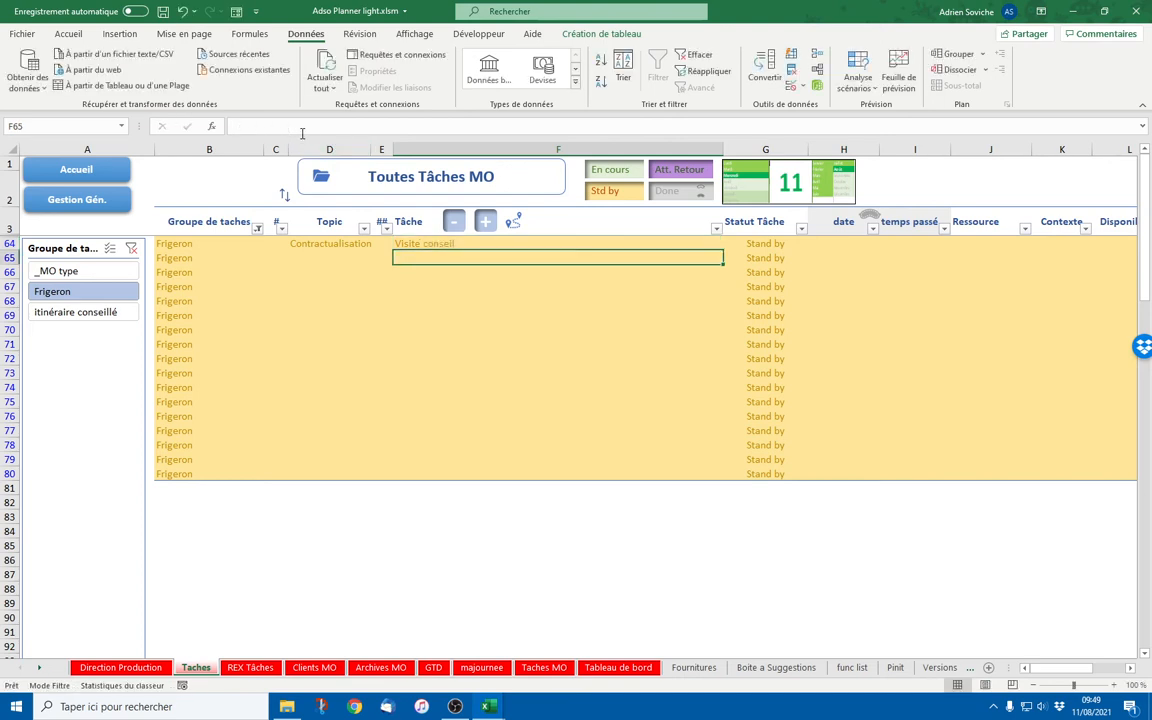
# Enter rédiger le contrat and Esquisse in F65 and F66
pyautogui.write('rédi')
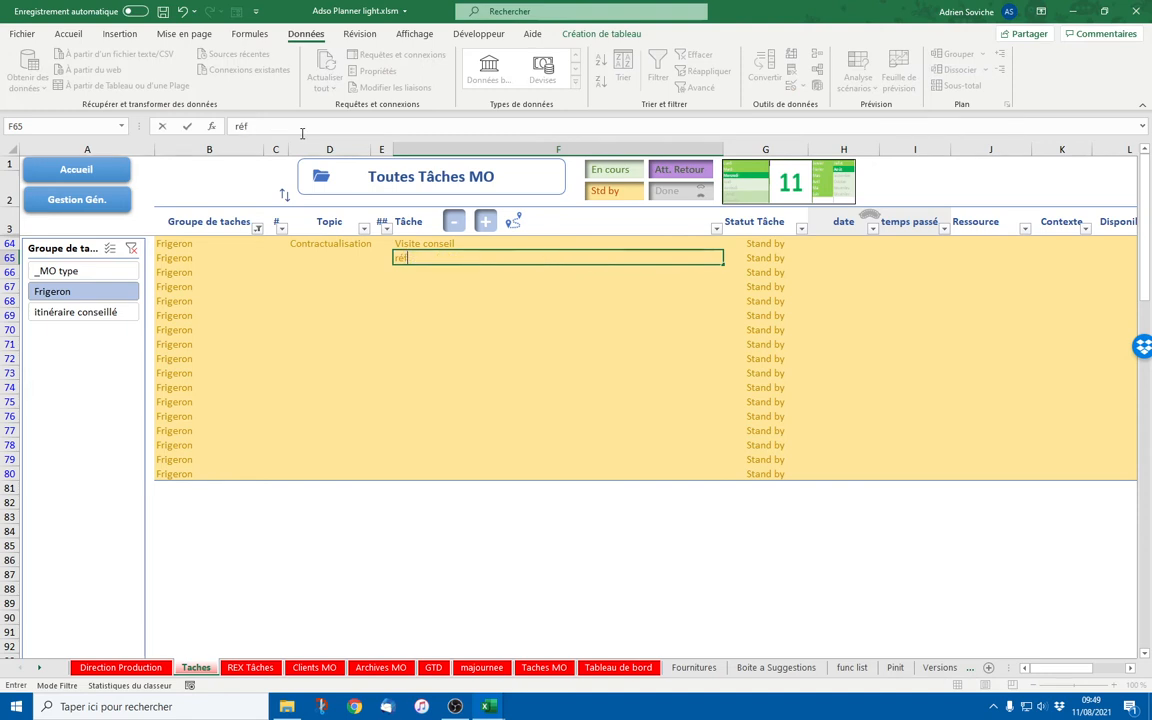
pyautogui.write('ger le con')
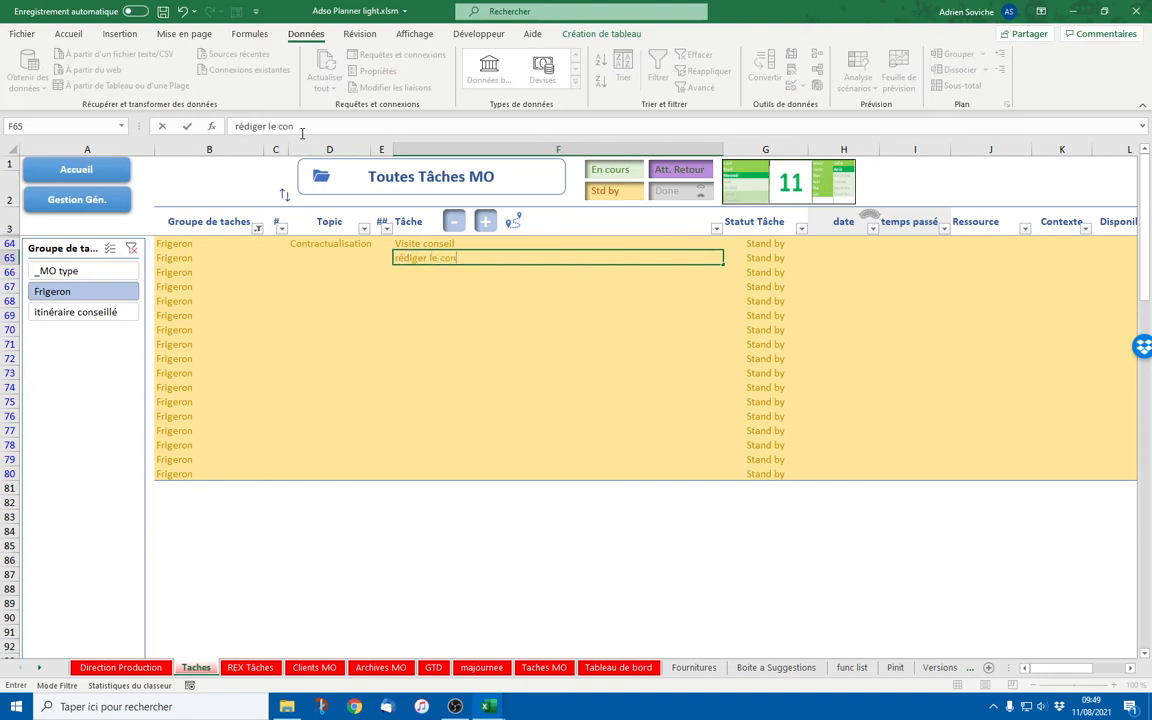
pyautogui.write('trat')
pyautogui.press('Return')
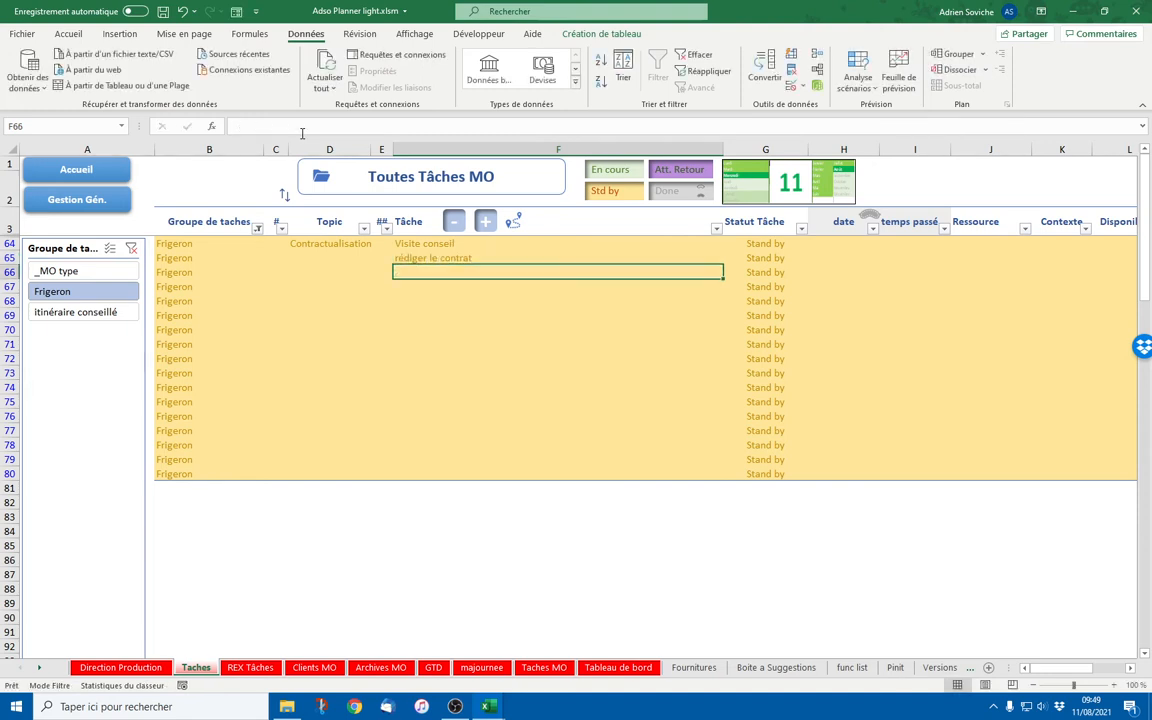
pyautogui.write('Esquis')
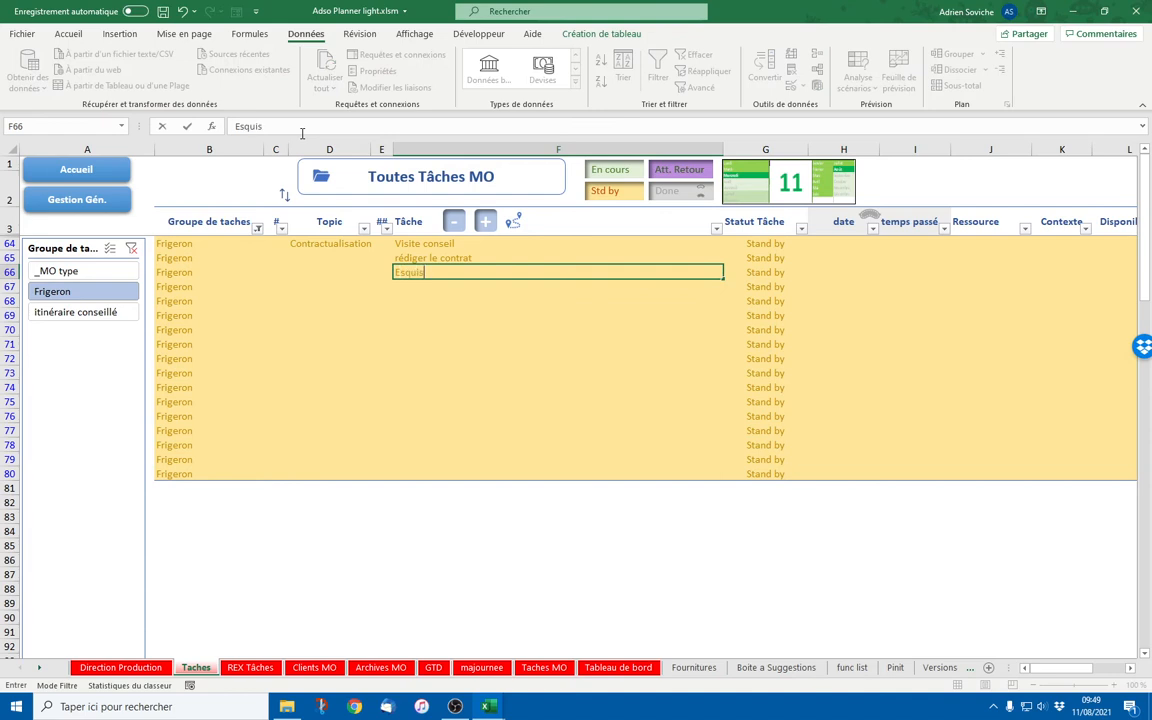
pyautogui.write('se')
pyautogui.press('Return')
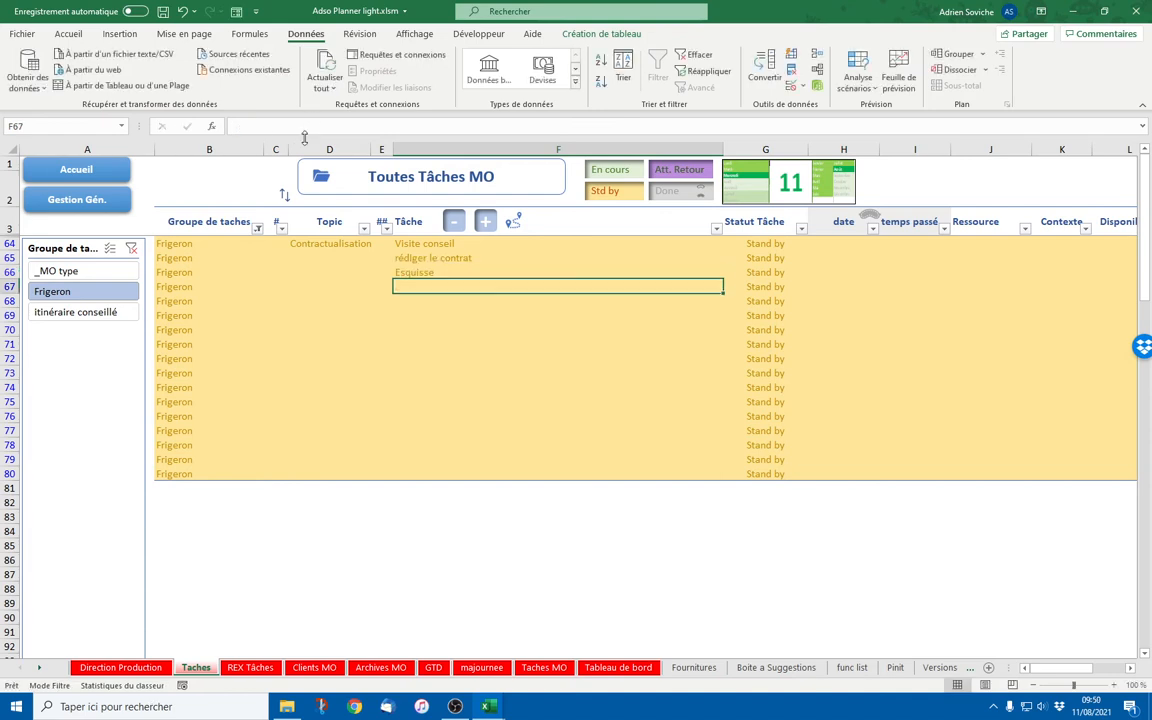
pyautogui.click(336, 258)
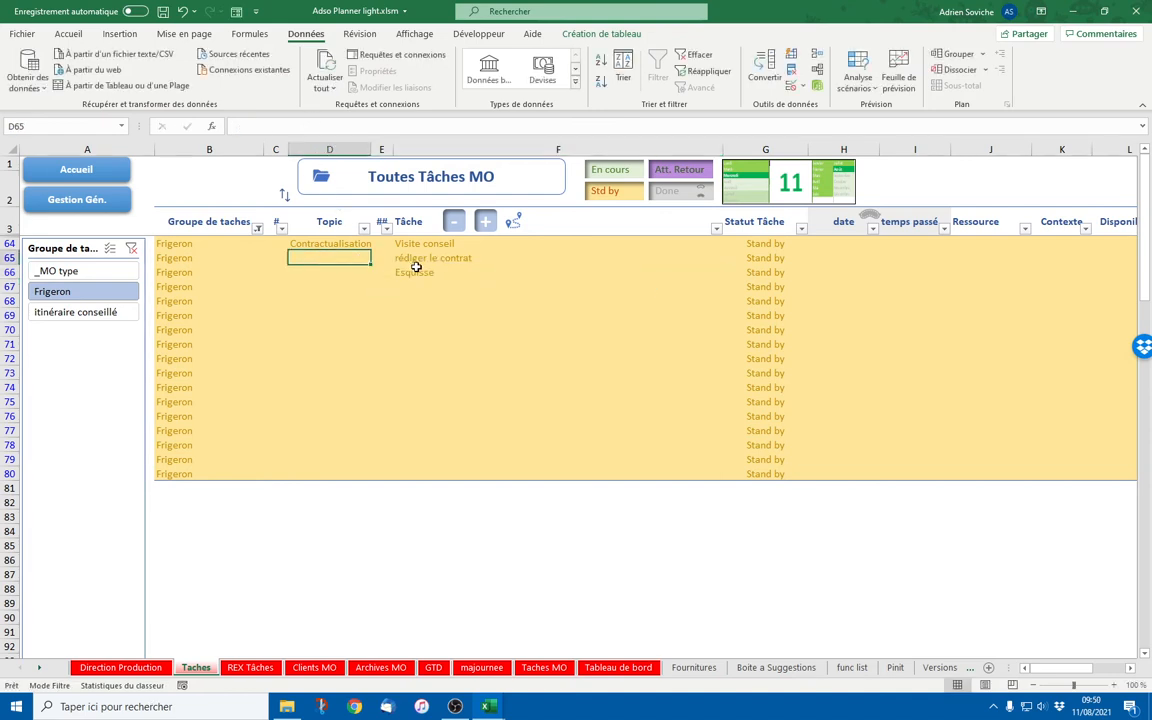
# Copy rédiger le contrat and Esquisse from F65:F66 into F70:F71
pyautogui.click(332, 242)
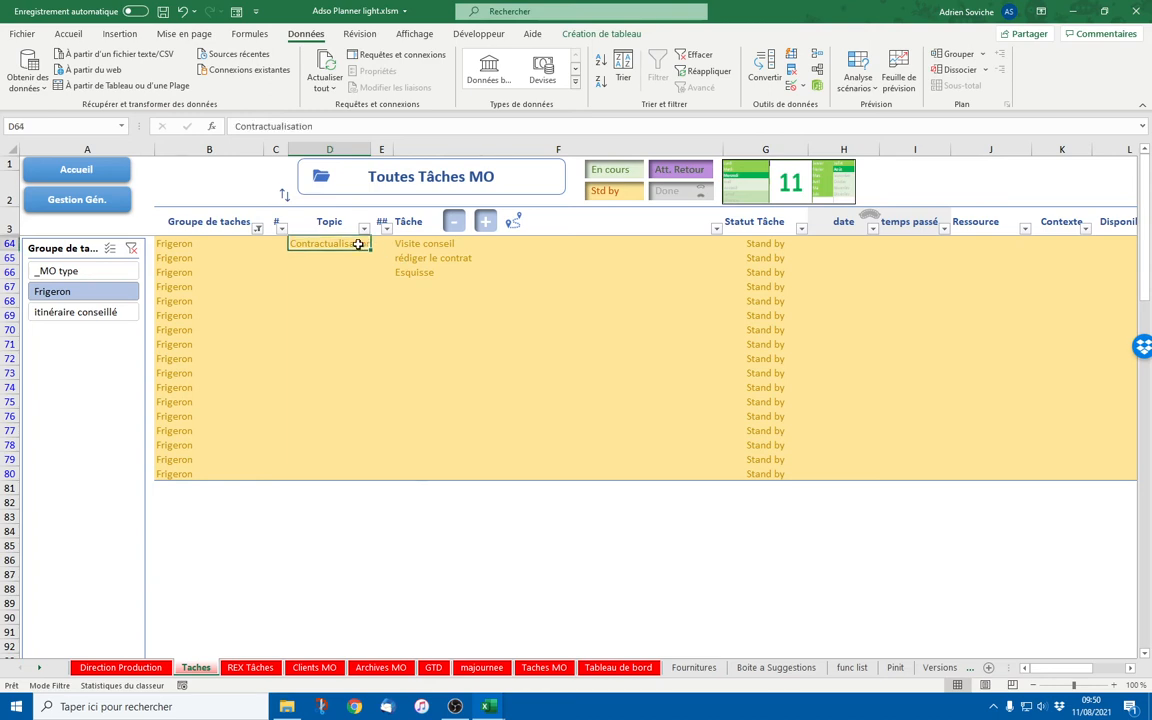
pyautogui.moveTo(427, 245); pyautogui.dragTo(428, 269)
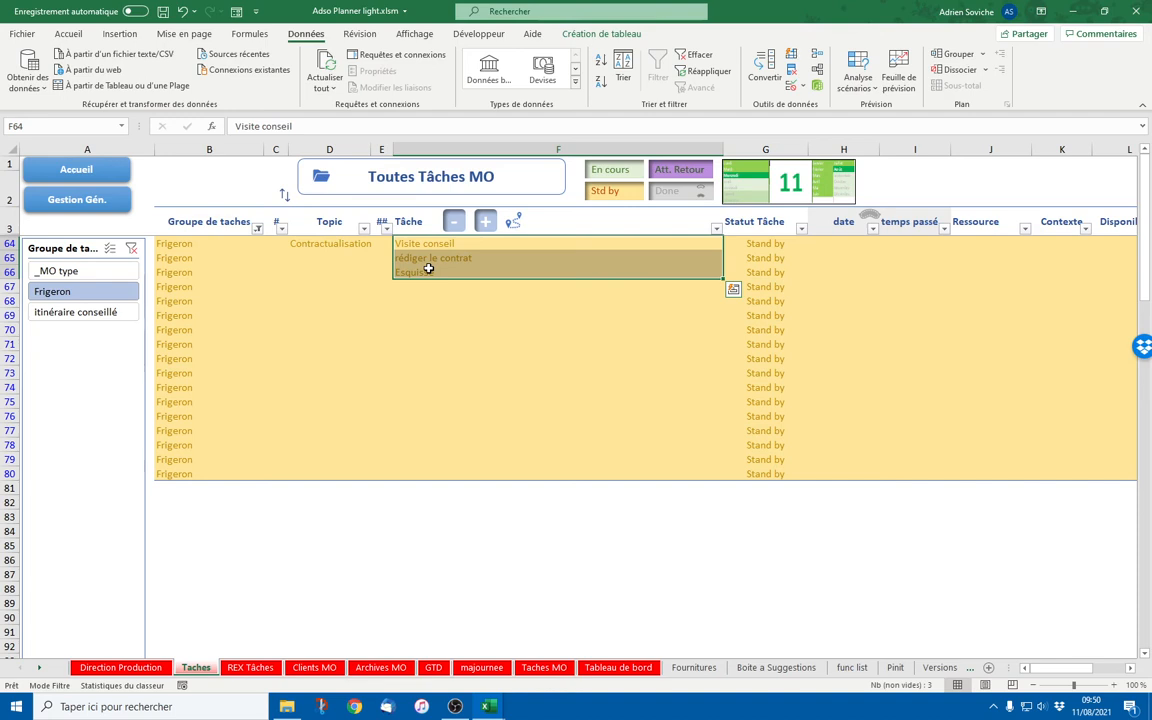
pyautogui.click(425, 246)
pyautogui.moveTo(425, 256); pyautogui.dragTo(430, 273)
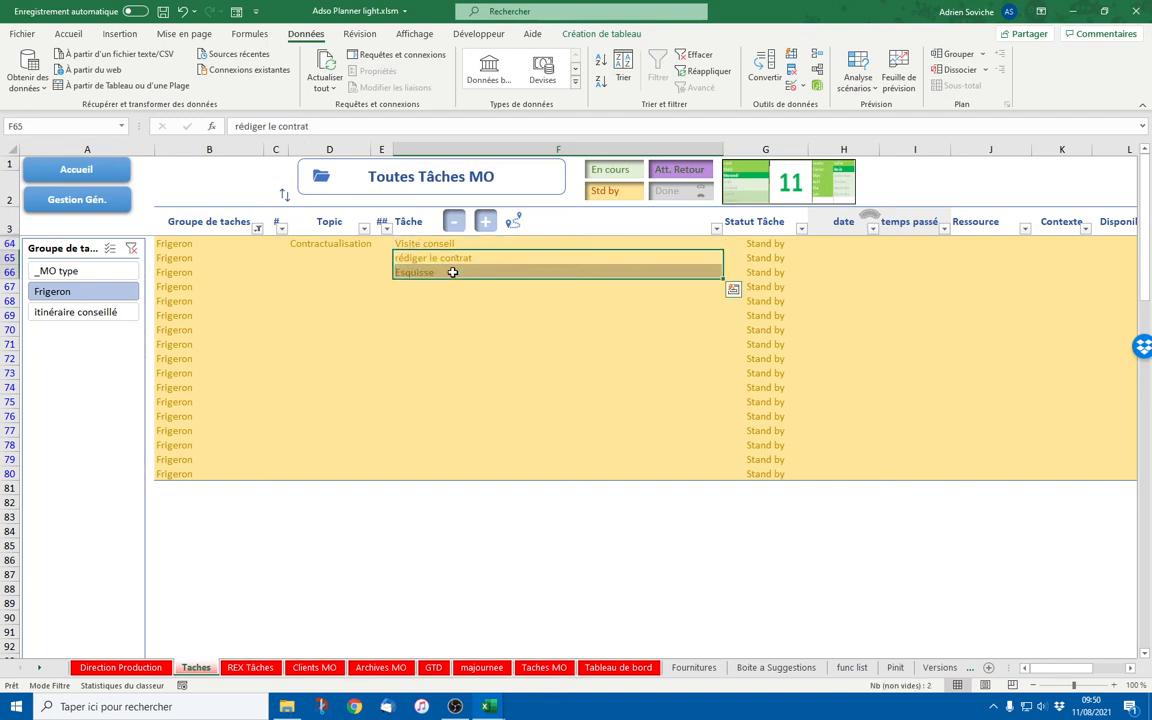
pyautogui.hotkey('ctrl', 'c')
pyautogui.click(445, 313)
pyautogui.press('Escape')
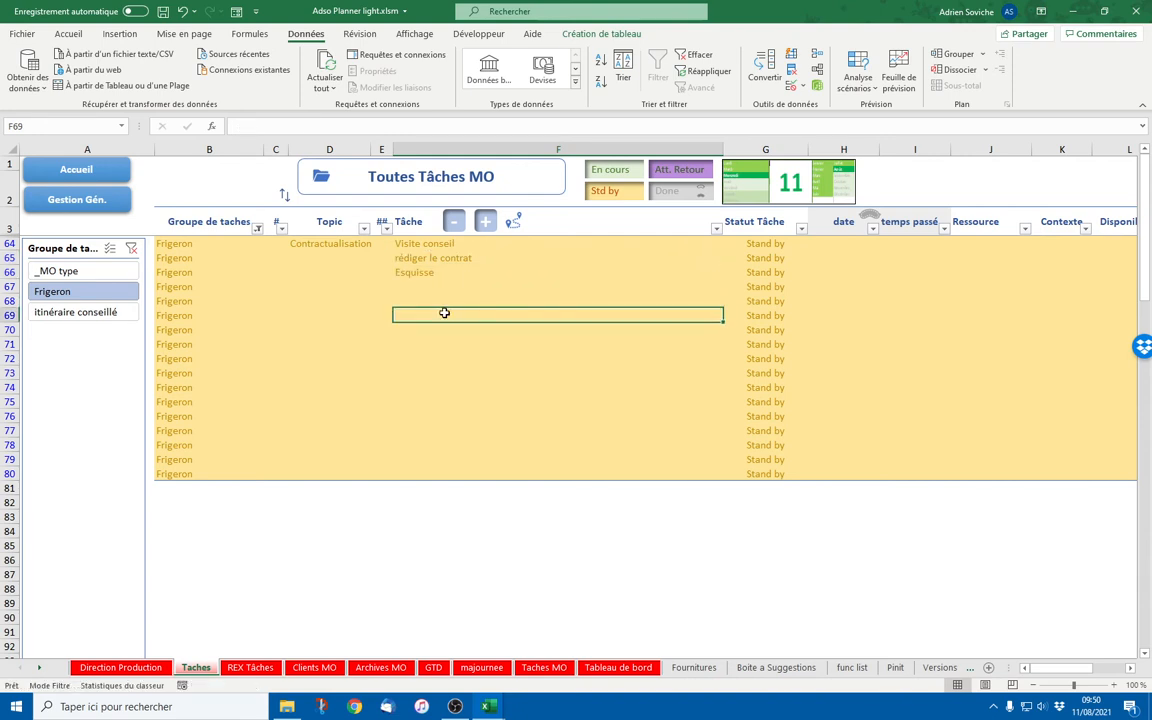
pyautogui.moveTo(437, 258); pyautogui.dragTo(437, 268)
pyautogui.hotkey('ctrl', 'c')
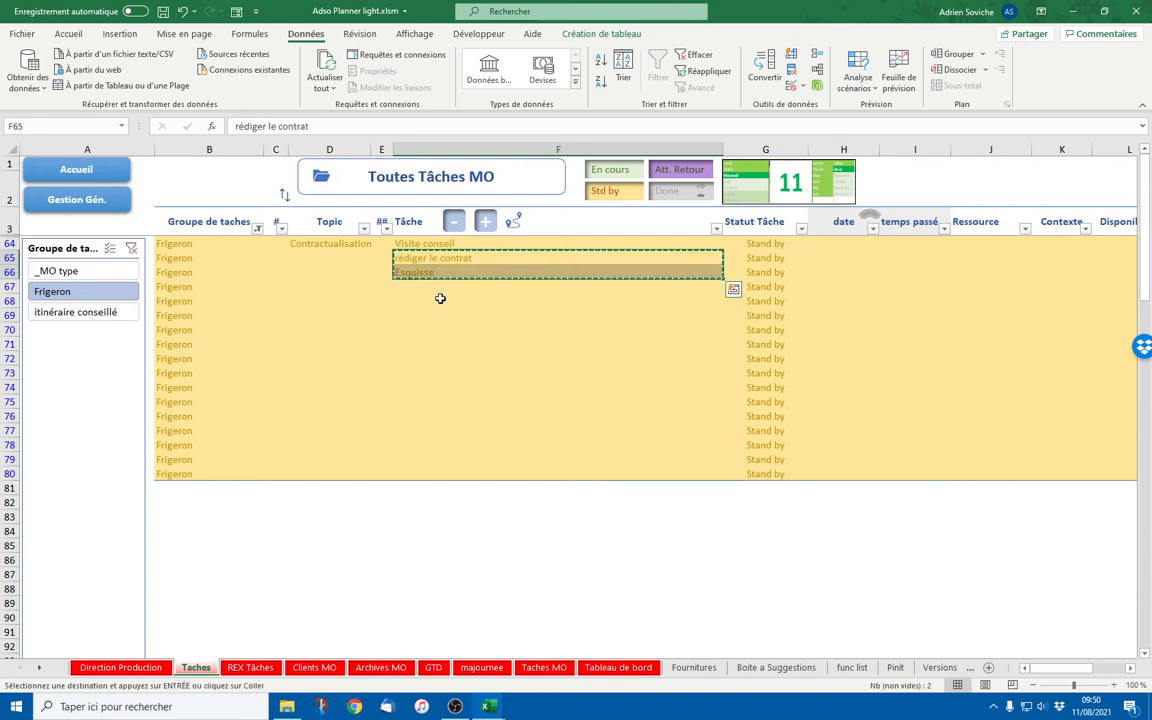
pyautogui.click(443, 326)
pyautogui.hotkey('ctrl', 'v')
pyautogui.press('Escape')
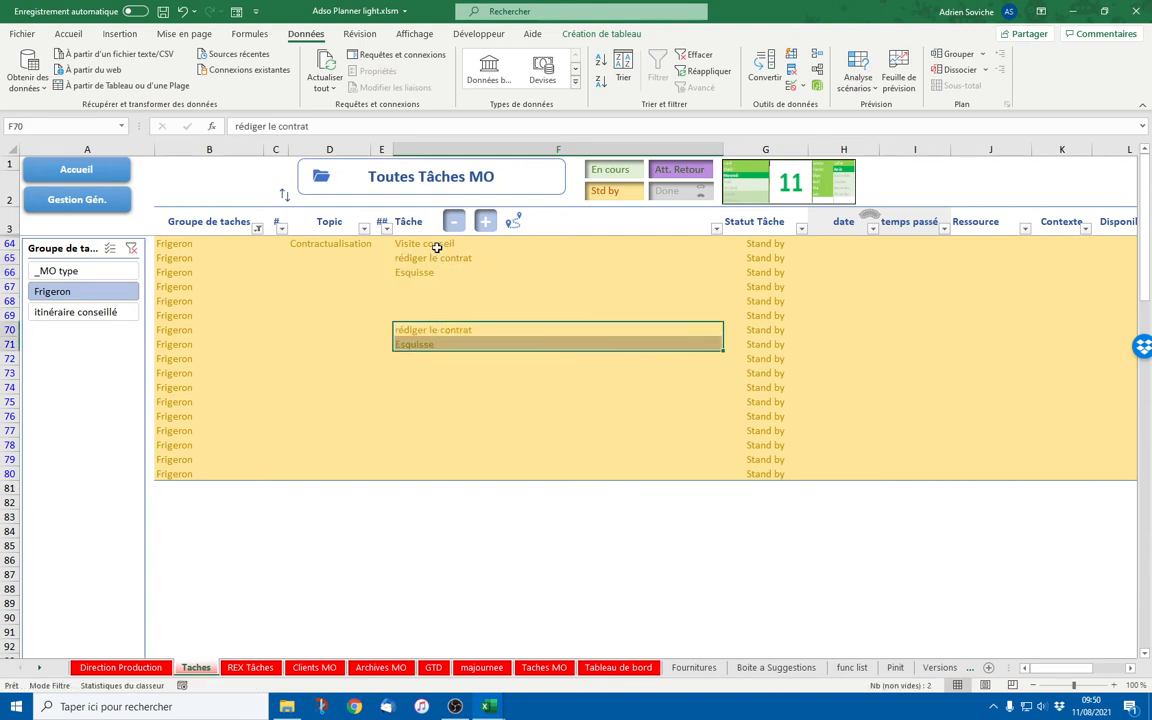
# Clear the original entries in F65:F66
pyautogui.moveTo(432, 260); pyautogui.dragTo(430, 272)
pyautogui.press('Delete')
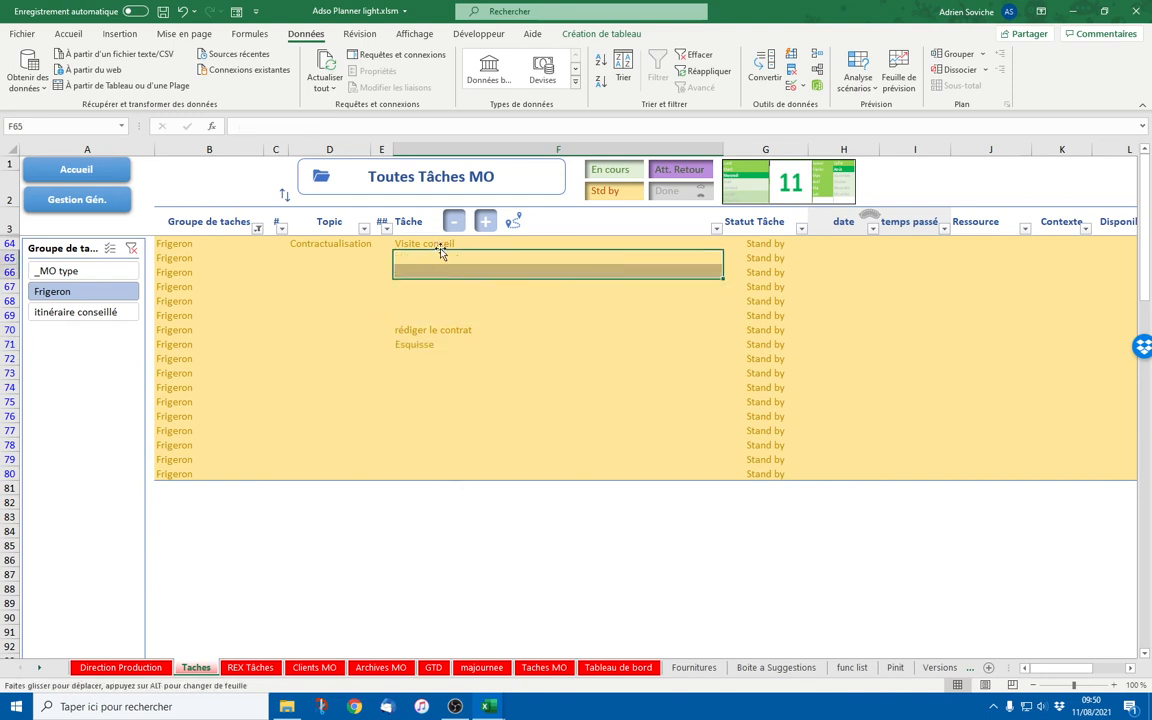
pyautogui.click(452, 246)
# Change row 64's topic to Visite conseil and its task to Confirmer la date
pyautogui.click(329, 245)
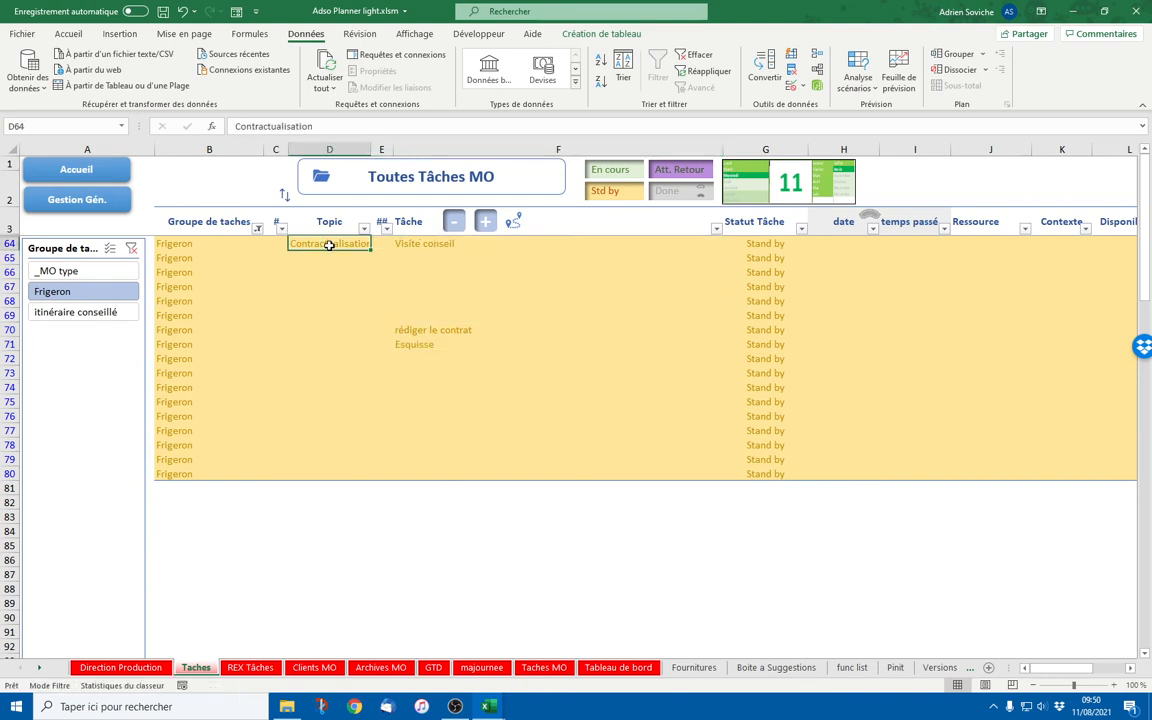
pyautogui.write('Visite cons')
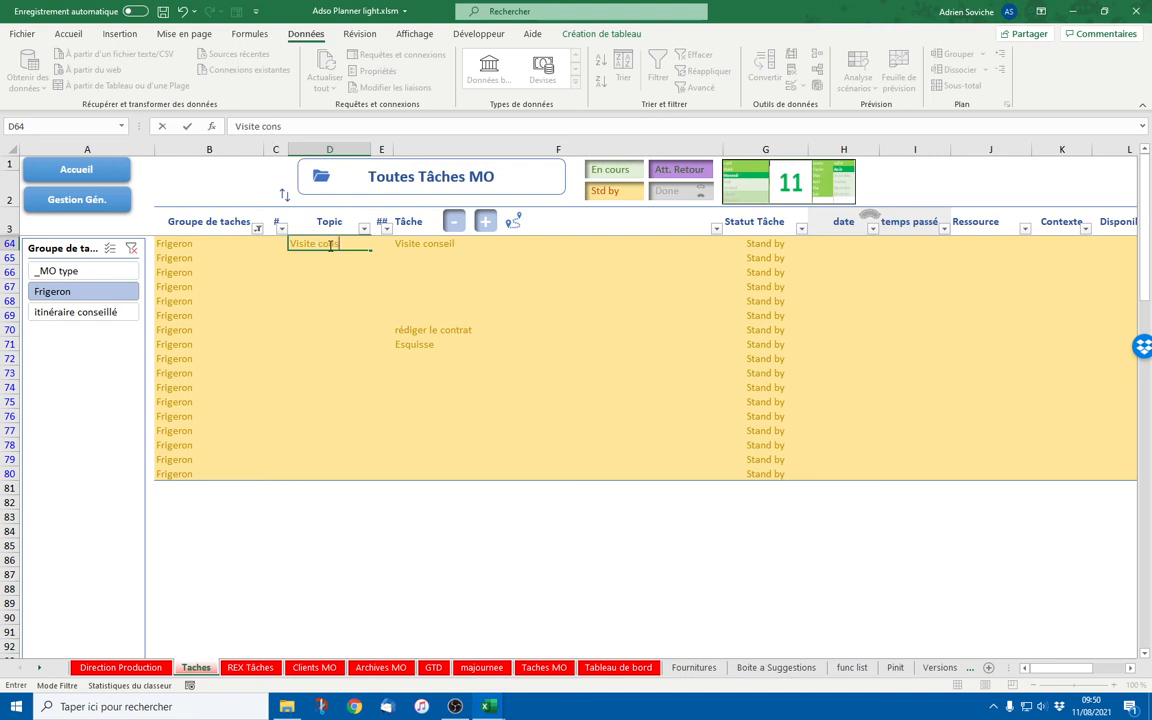
pyautogui.press('Tab')
pyautogui.press('Tab')
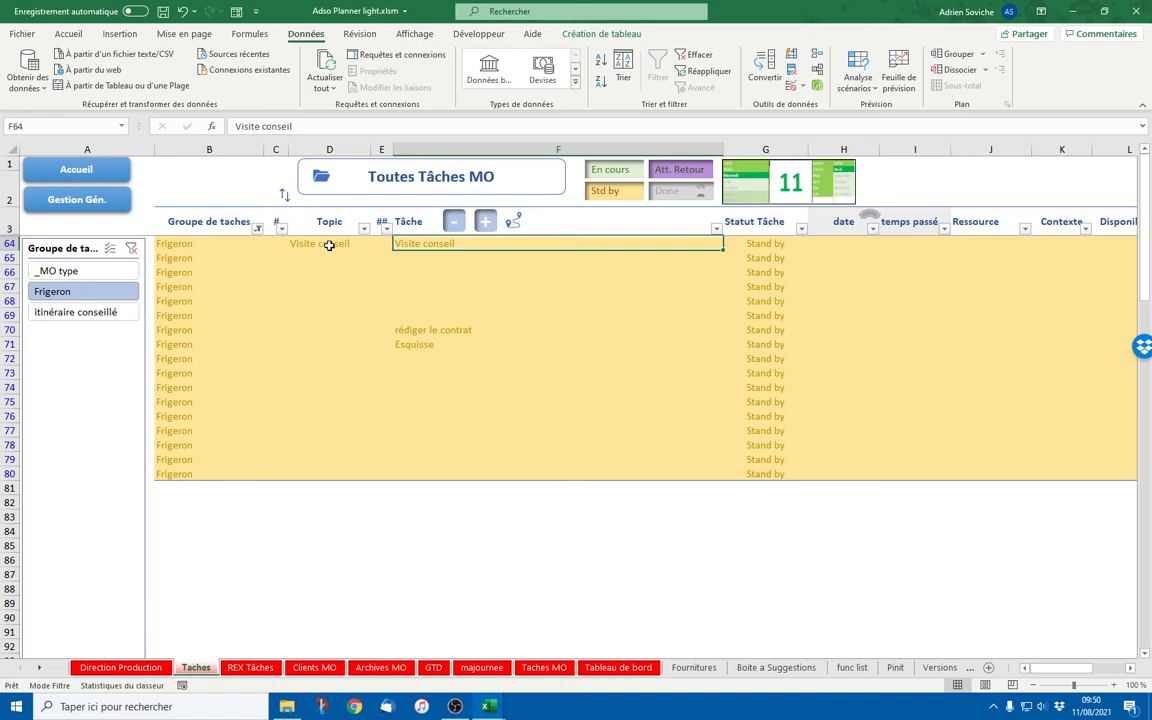
pyautogui.write('Définir')
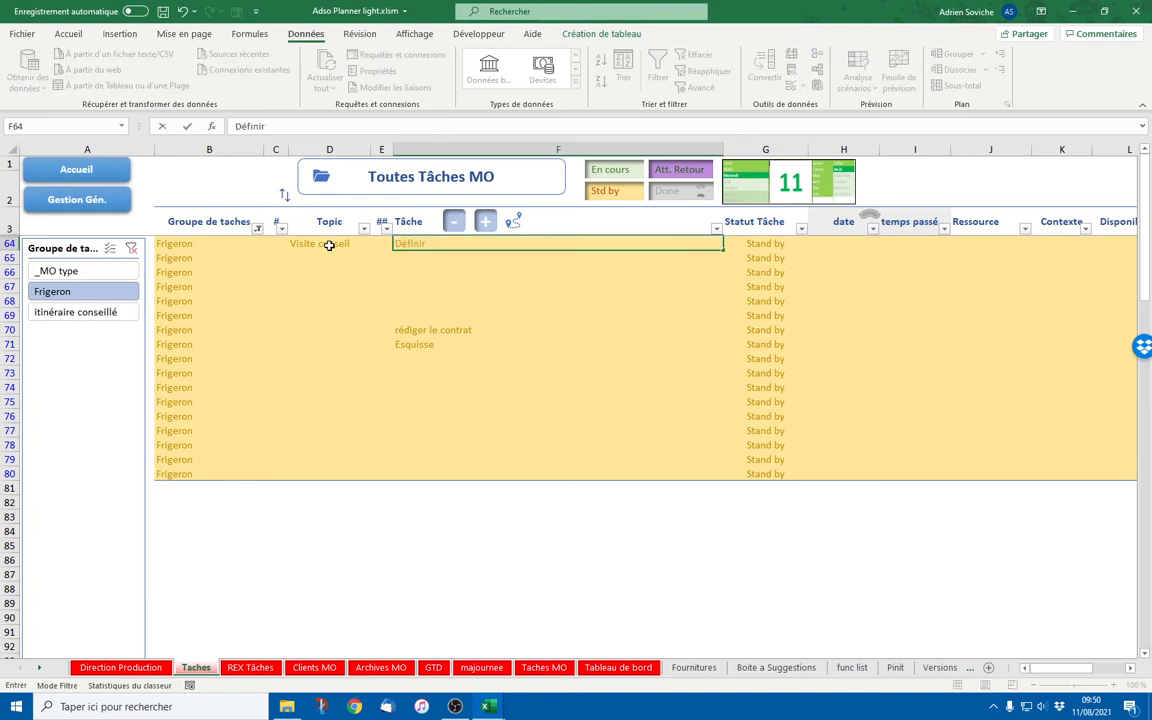
pyautogui.press('BackSpace')
pyautogui.press('BackSpace')
pyautogui.press('BackSpace')
pyautogui.press('BackSpace')
pyautogui.write('Confirmer le')
pyautogui.press('BackSpace')
pyautogui.write('a date')
pyautogui.press('Return')
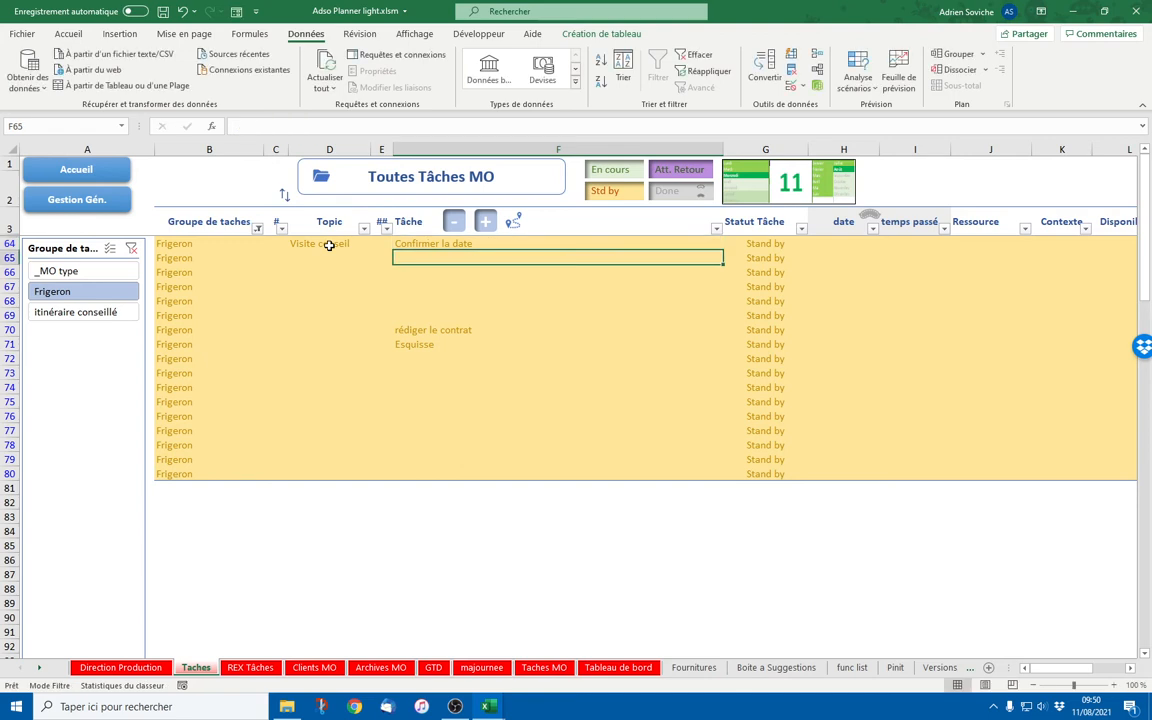
# Add Se rendre sur place in F65 and return to the home sheet
pyautogui.write('Se rendre')
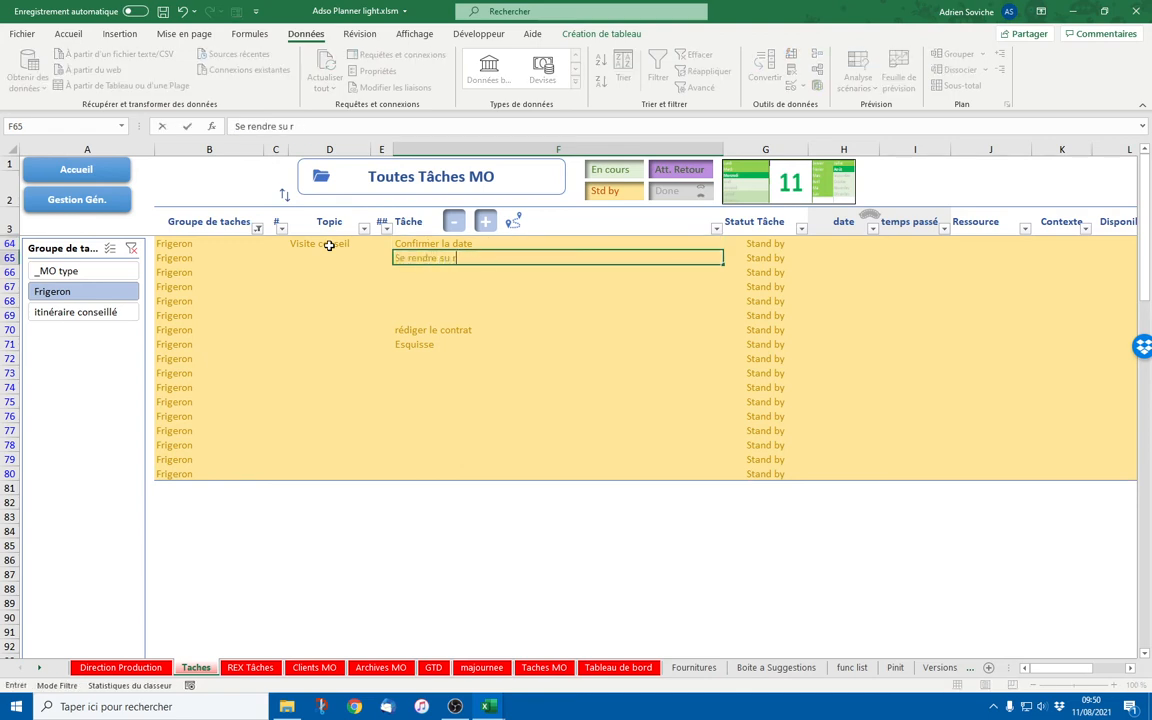
pyautogui.write(' sur place')
pyautogui.press('Return')
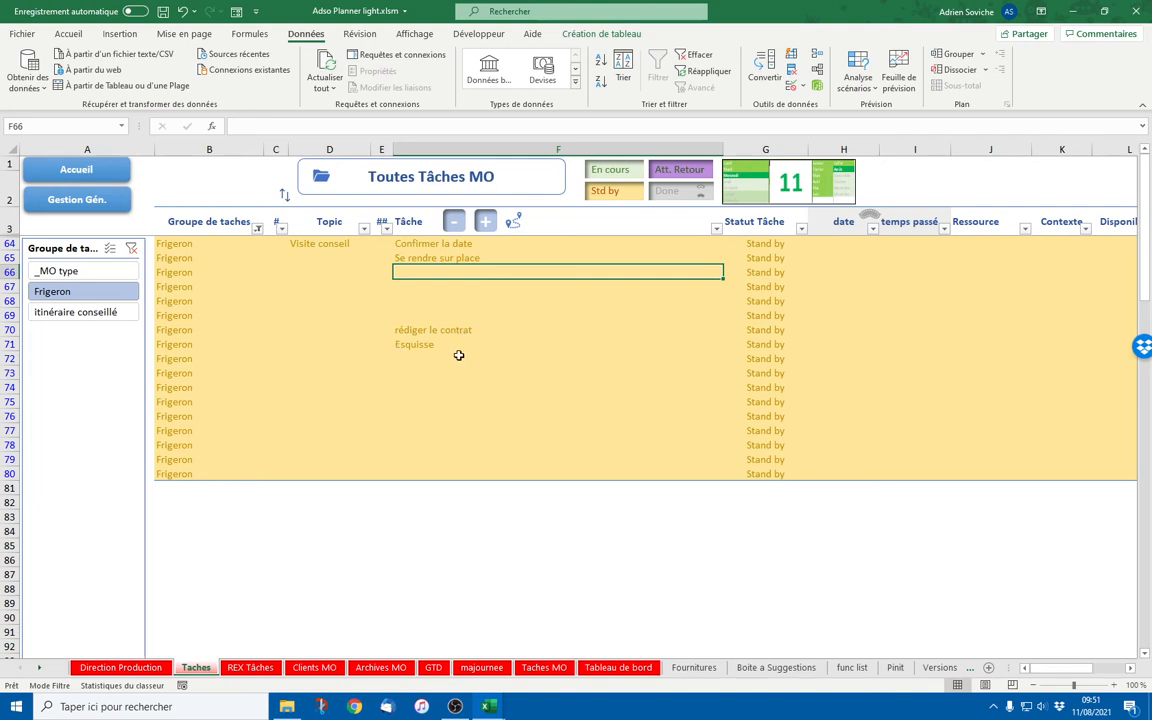
pyautogui.moveTo(334, 244); pyautogui.dragTo(428, 257)
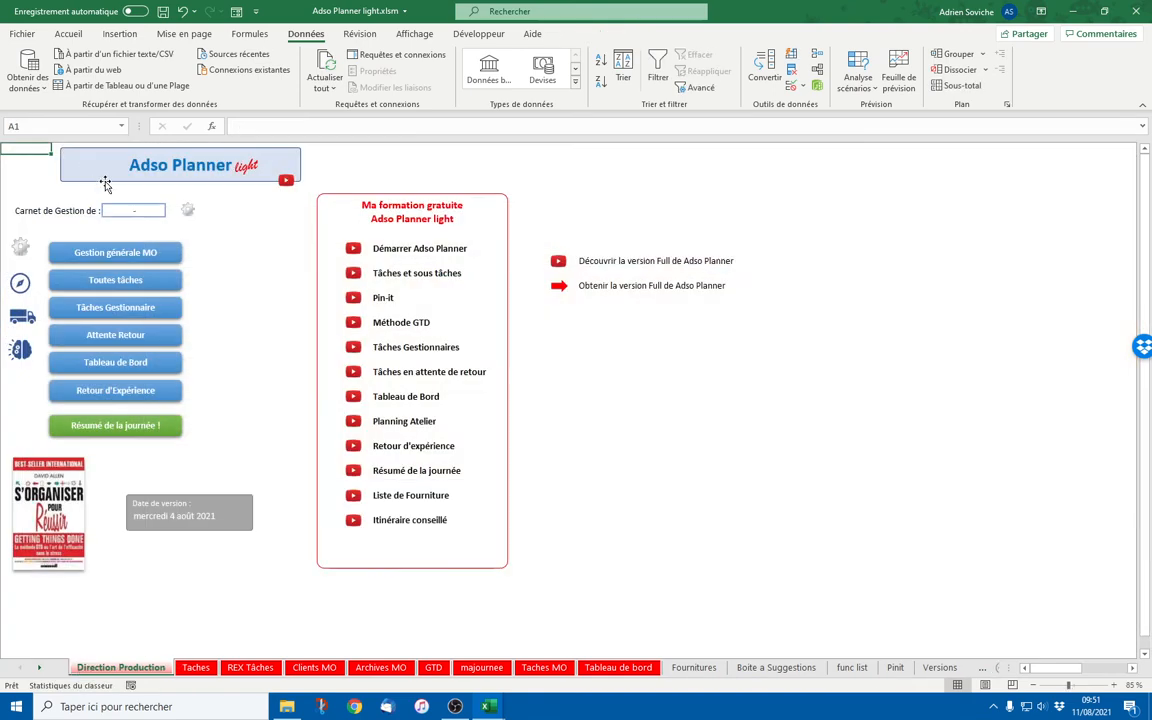
pyautogui.click(75, 166)
# Return to the Taches list via Gestion générale MO and start typing rédiger un CR in F66
pyautogui.click(92, 250)
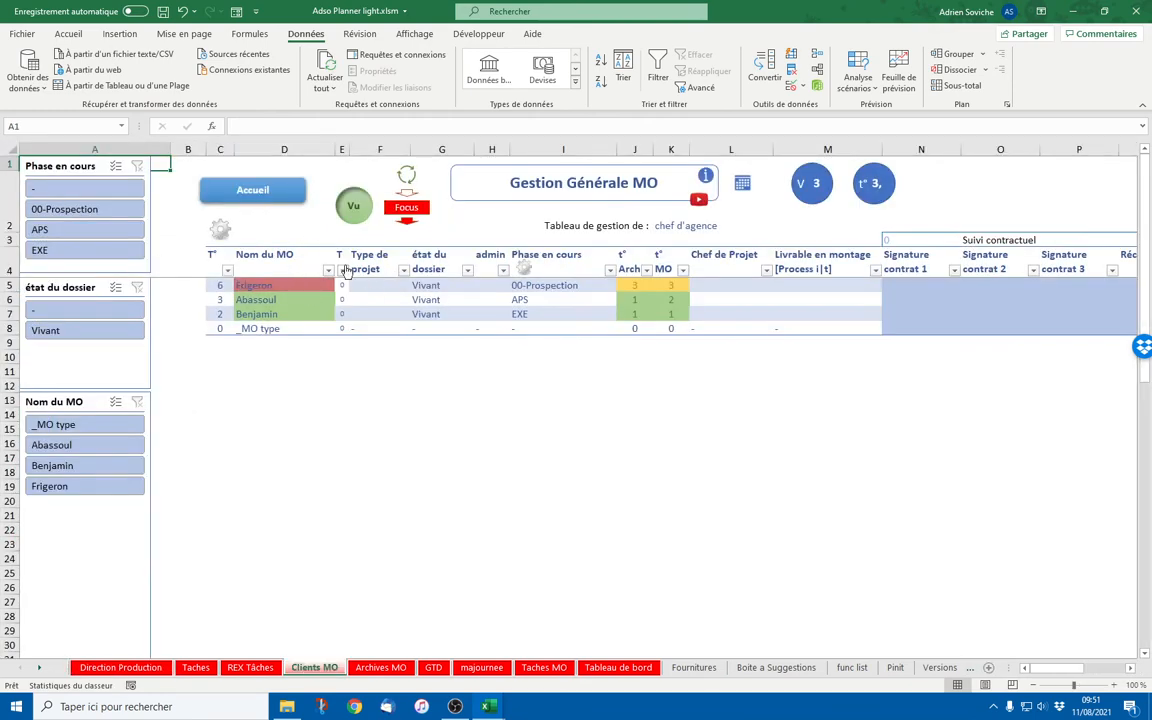
pyautogui.click(206, 199)
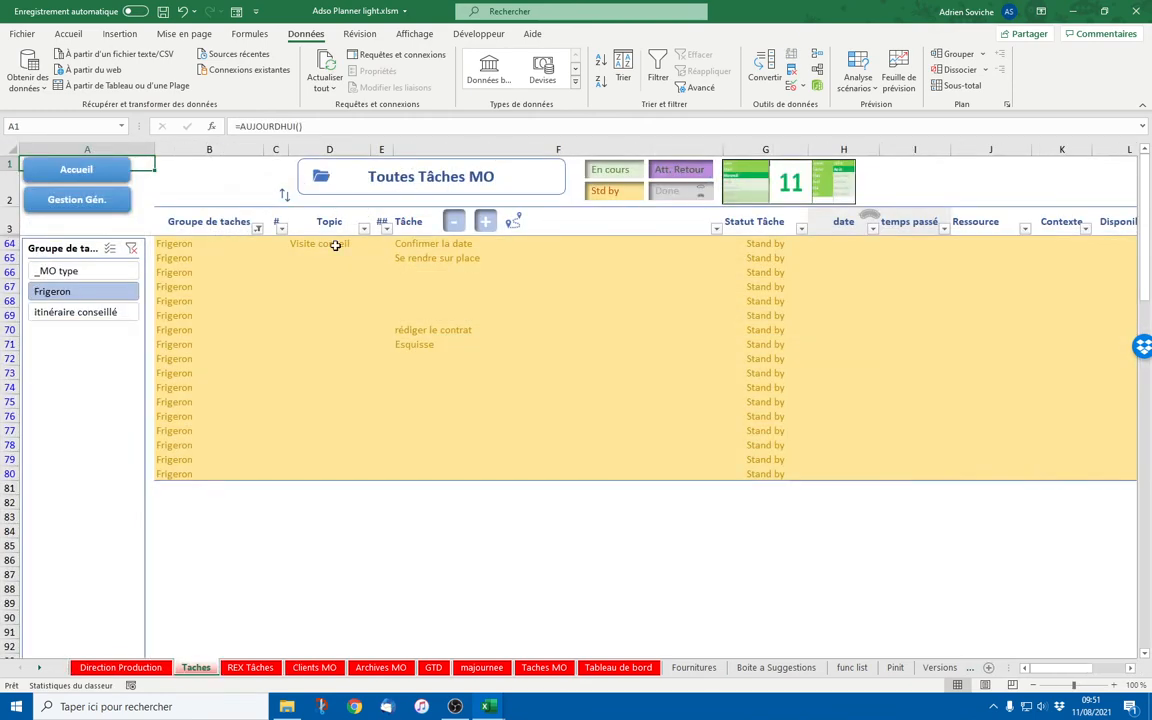
pyautogui.click(426, 269)
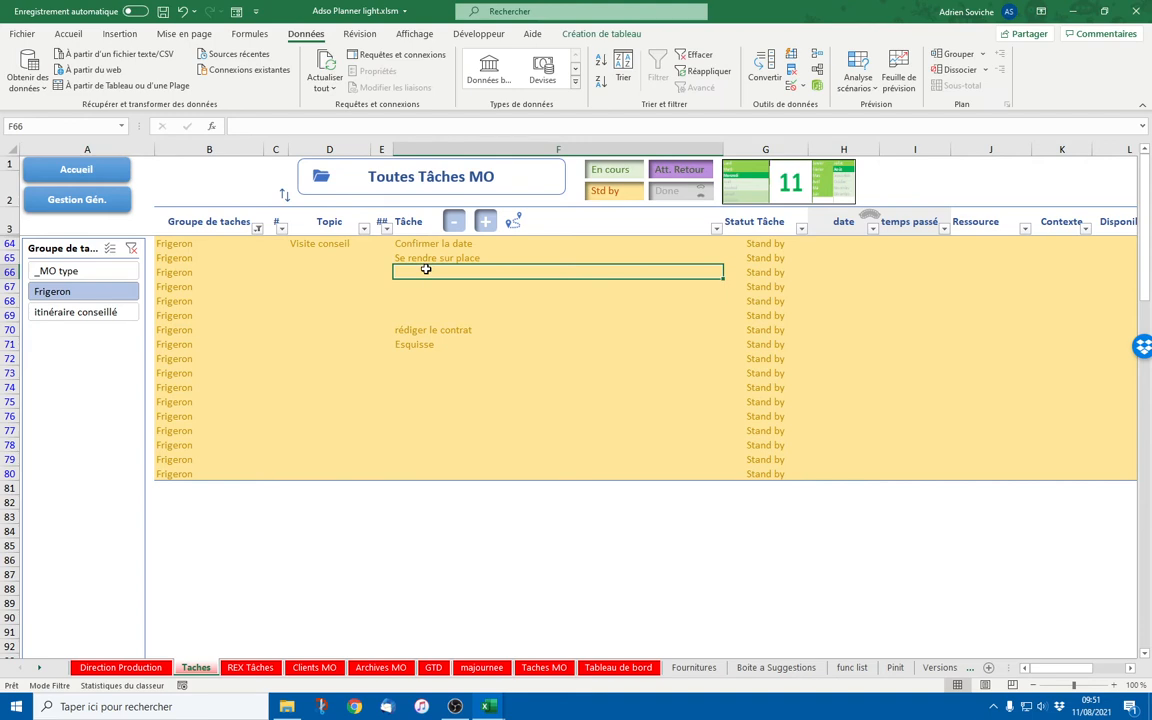
pyautogui.write('ré')
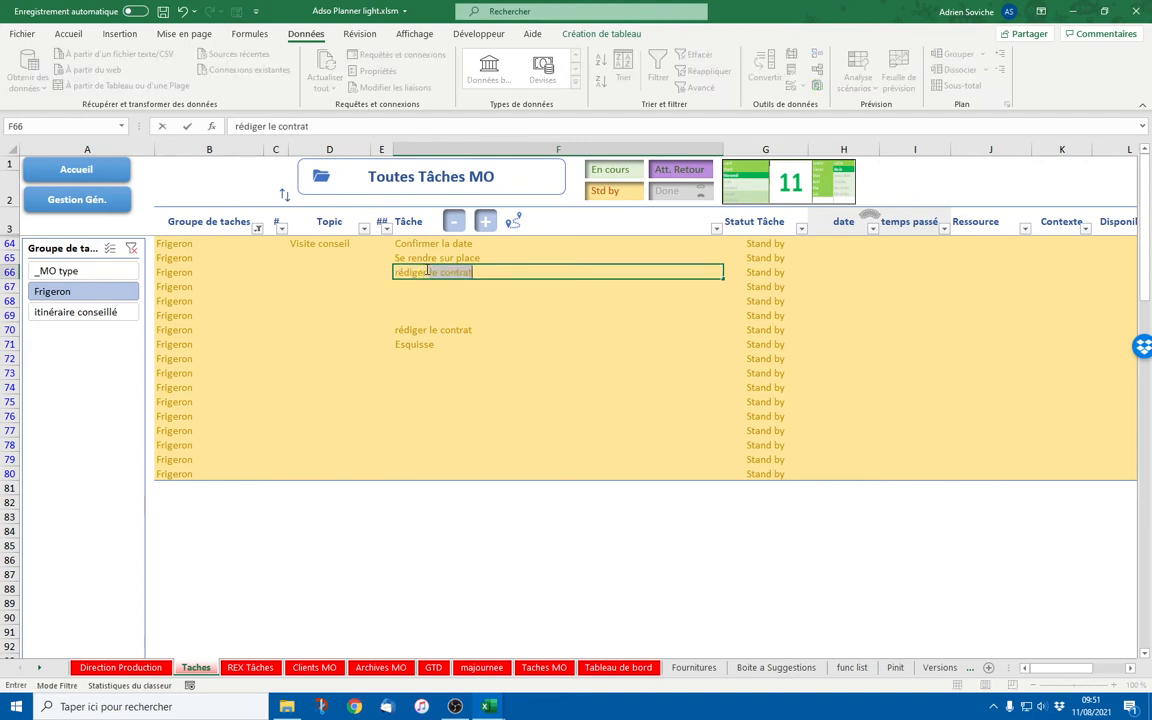
pyautogui.write('diger un CR')
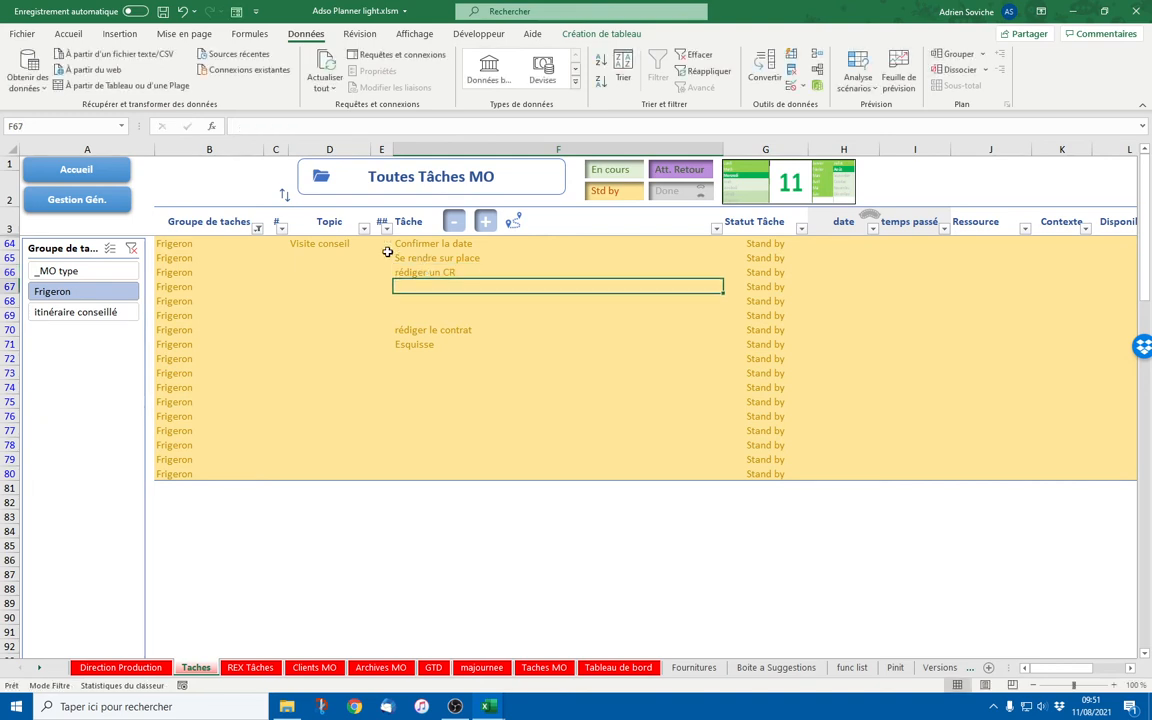
# Fill Visite conseil down to rows 65–66 and add topic Contrat with task Rédiger le contrat in row 67
pyautogui.click(336, 246)
pyautogui.moveTo(368, 250); pyautogui.dragTo(372, 276)
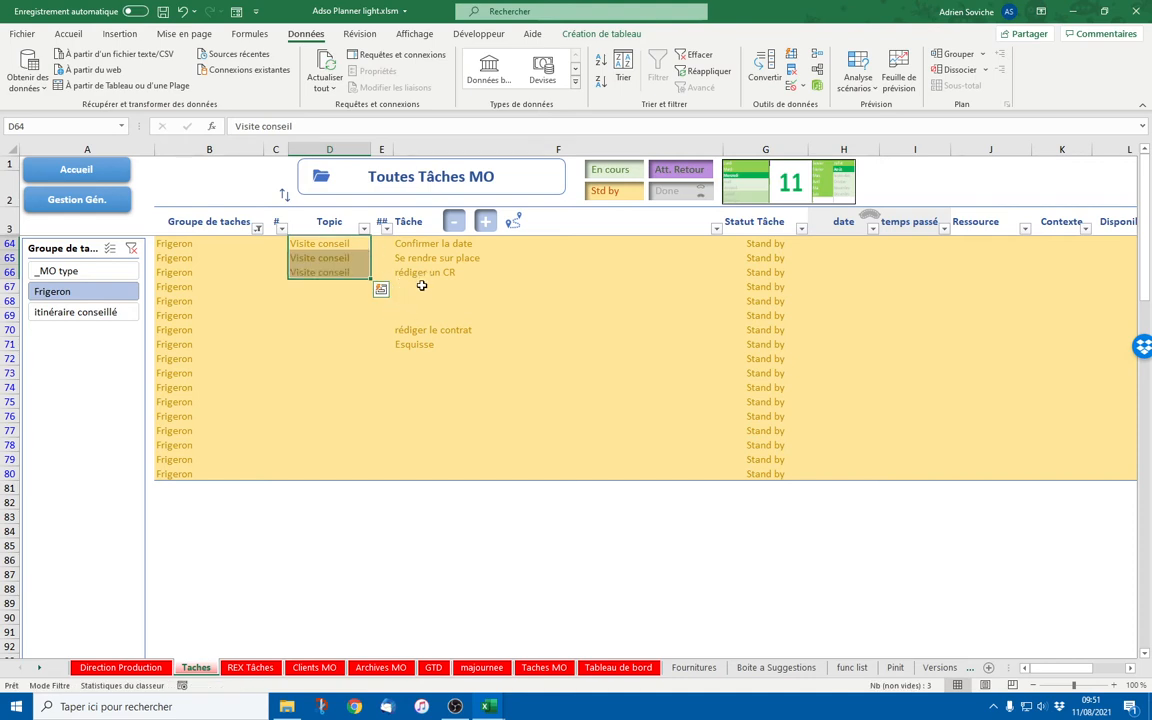
pyautogui.click(420, 287)
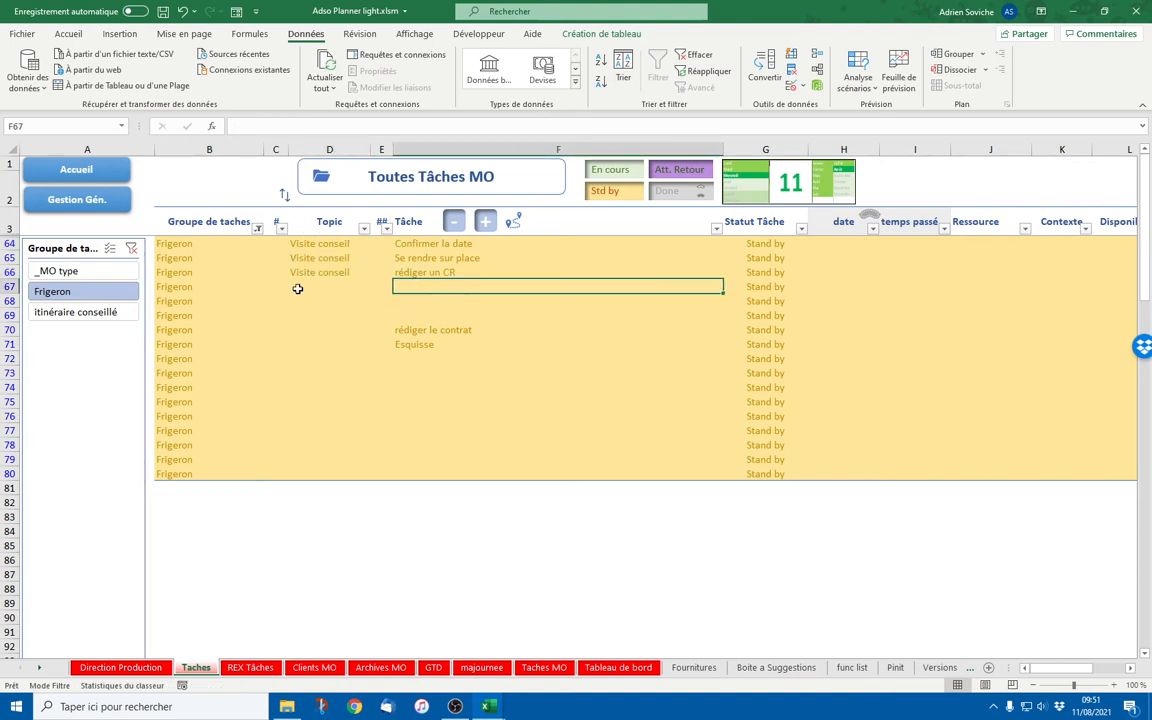
pyautogui.click(332, 277)
pyautogui.press('Down')
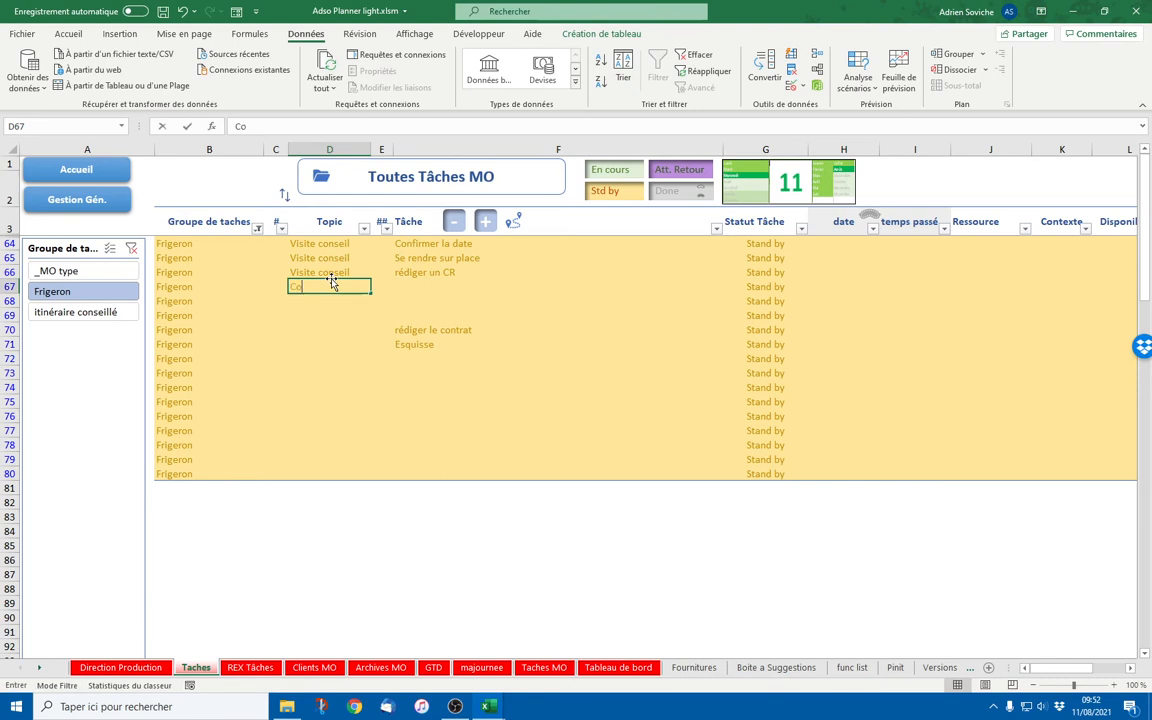
pyautogui.write('Contrat')
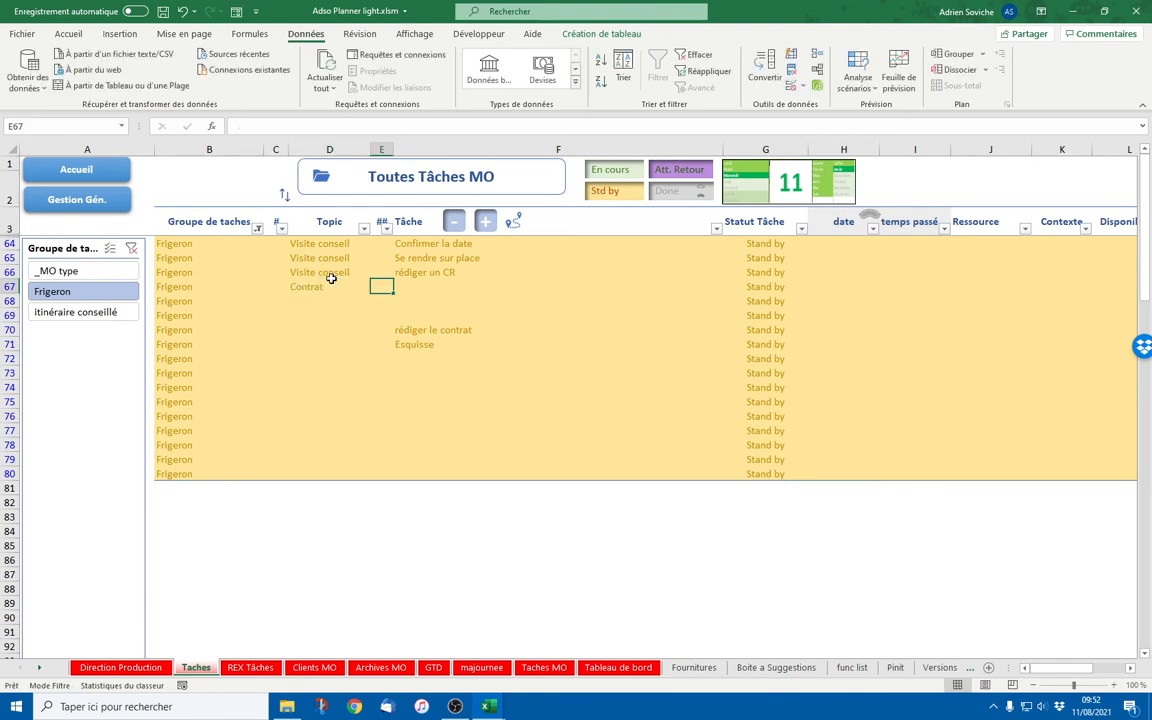
pyautogui.press('Tab')
pyautogui.write('Ré')
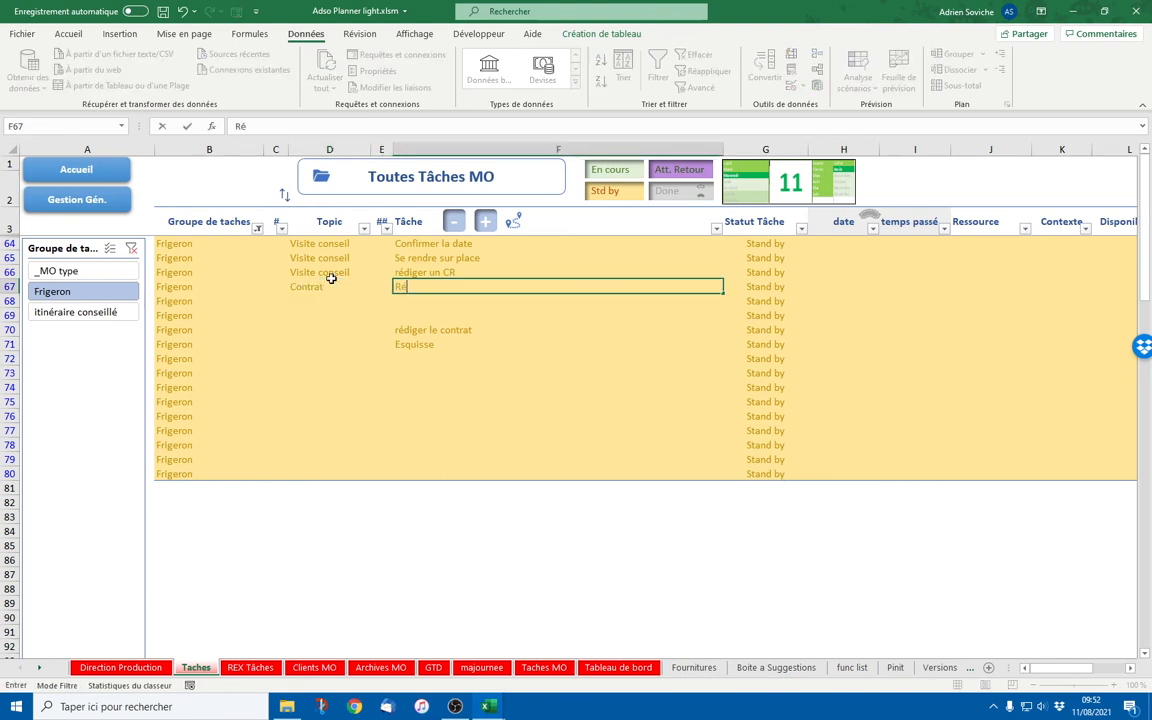
pyautogui.write('diger le contrat')
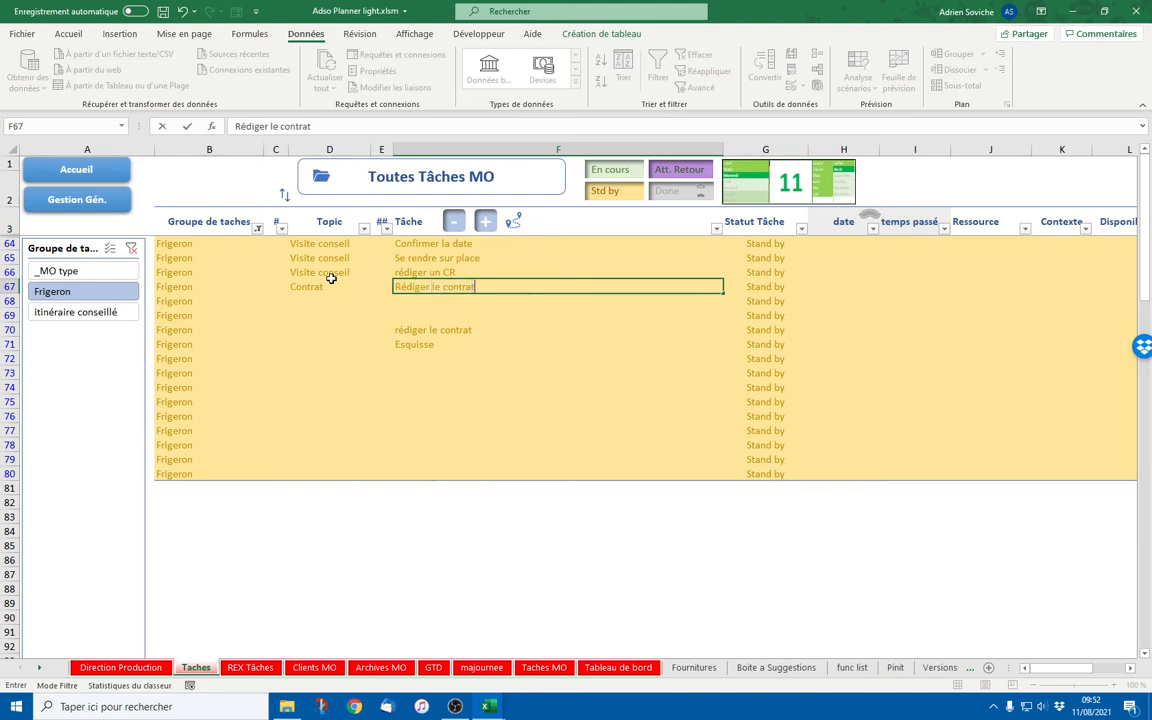
pyautogui.press('Return')
# Add the task envoyer au MO in F68
pyautogui.press('Right')
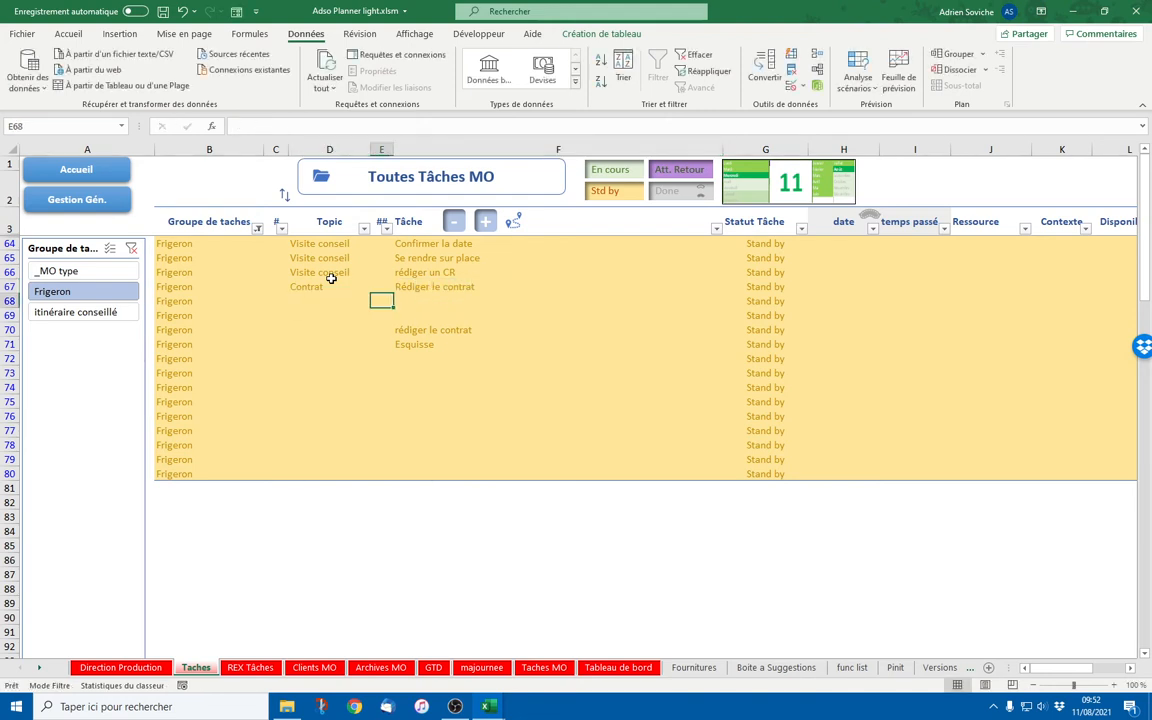
pyautogui.press('Right')
pyautogui.write('envo')
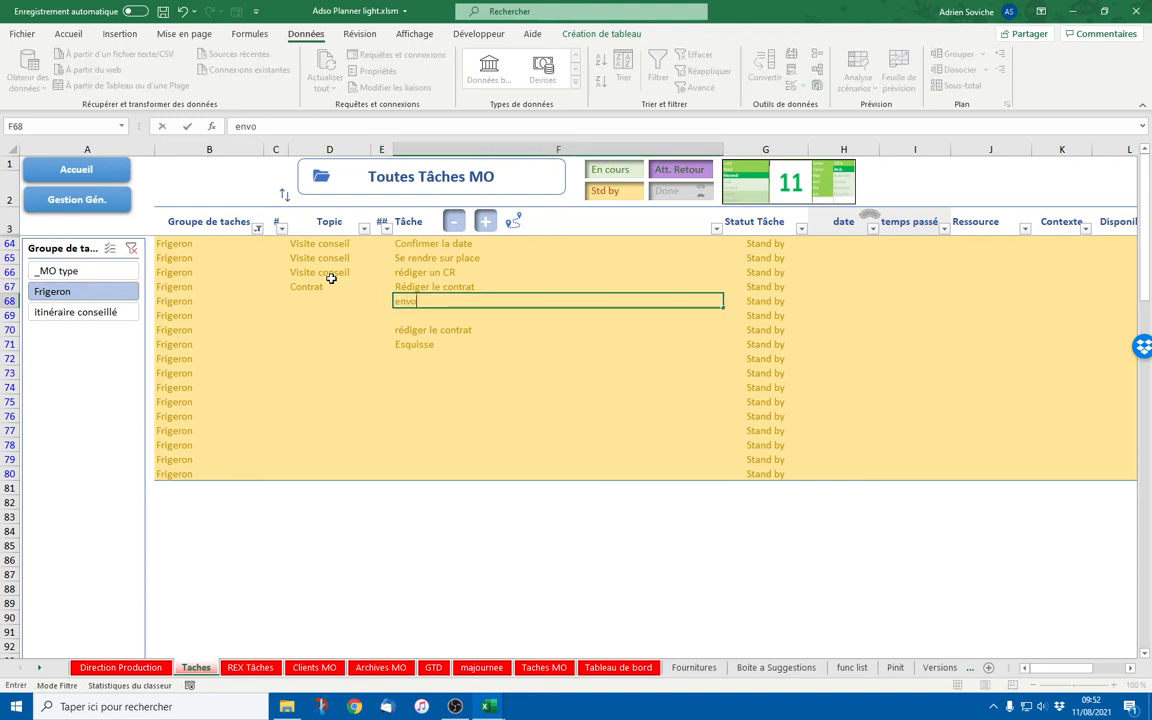
pyautogui.write('yer au MO')
pyautogui.press('Return')
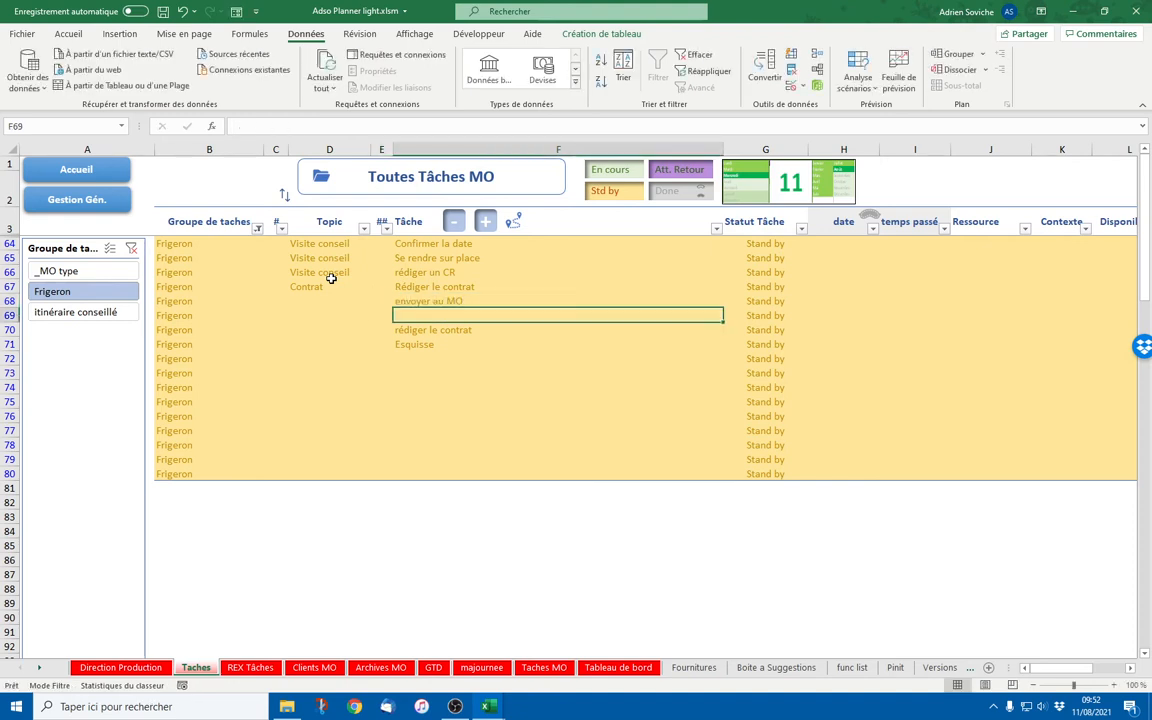
# Clear leftover F70:F71 entries and add s'assurer de sa bonne réception in F69
pyautogui.click(427, 342)
pyautogui.press('Delete')
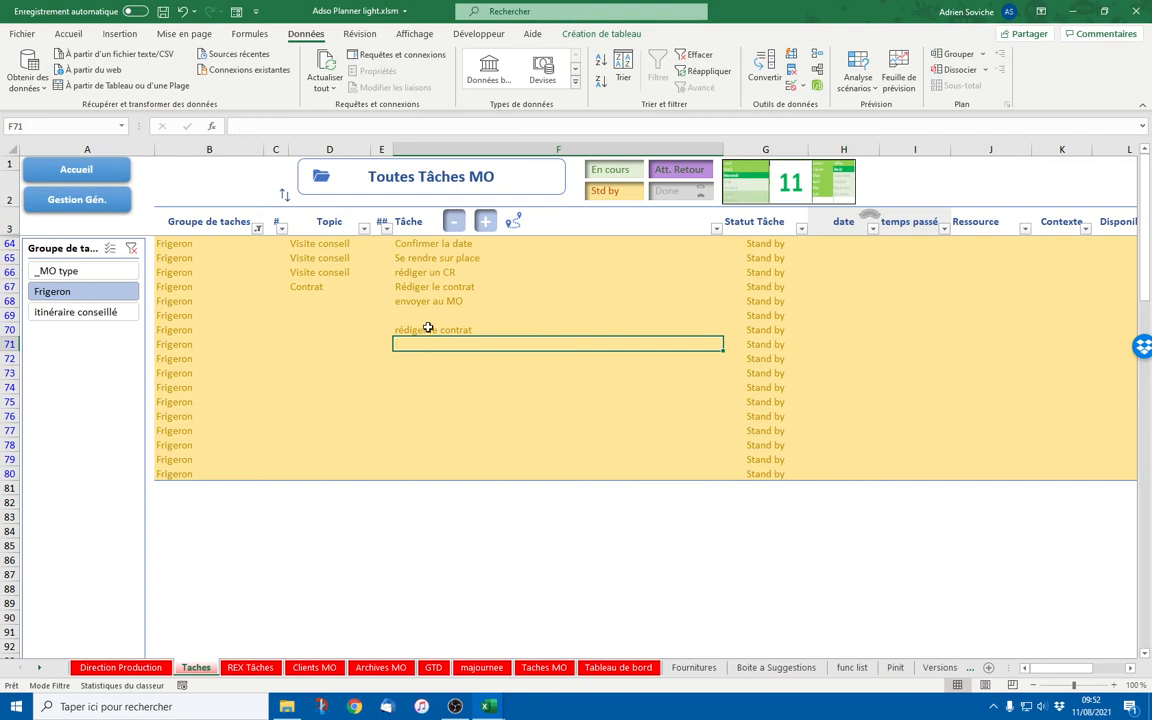
pyautogui.click(432, 331)
pyautogui.press('Delete')
pyautogui.click(426, 316)
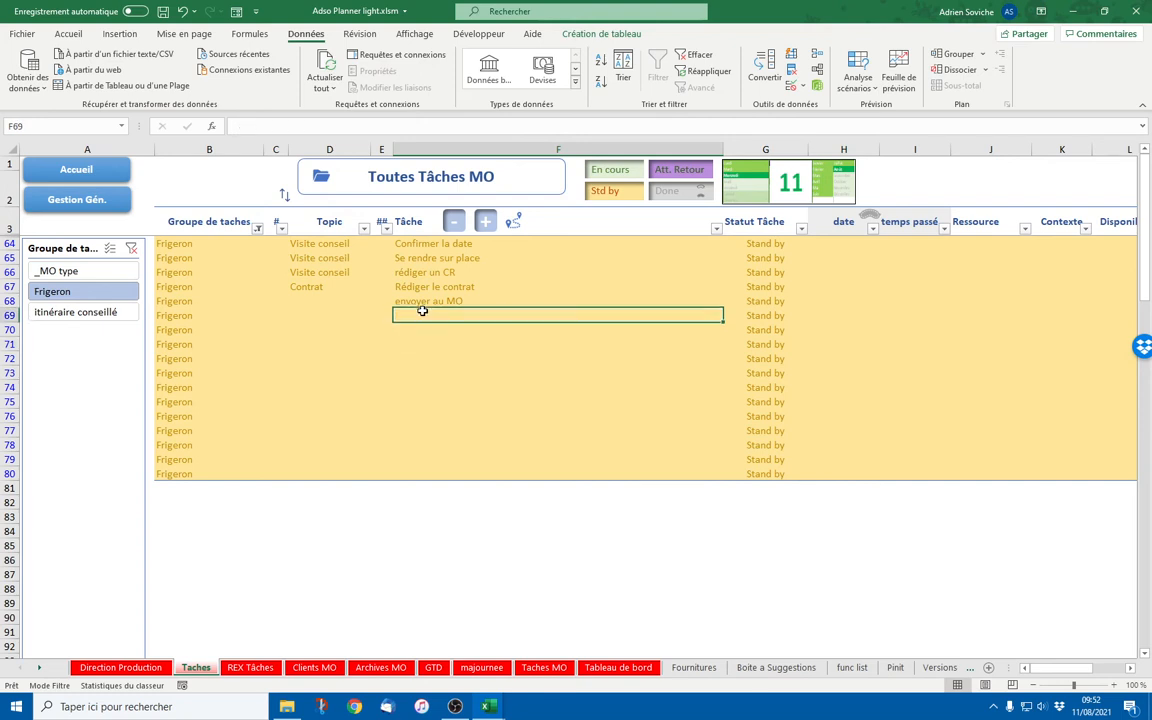
pyautogui.write("s'assure")
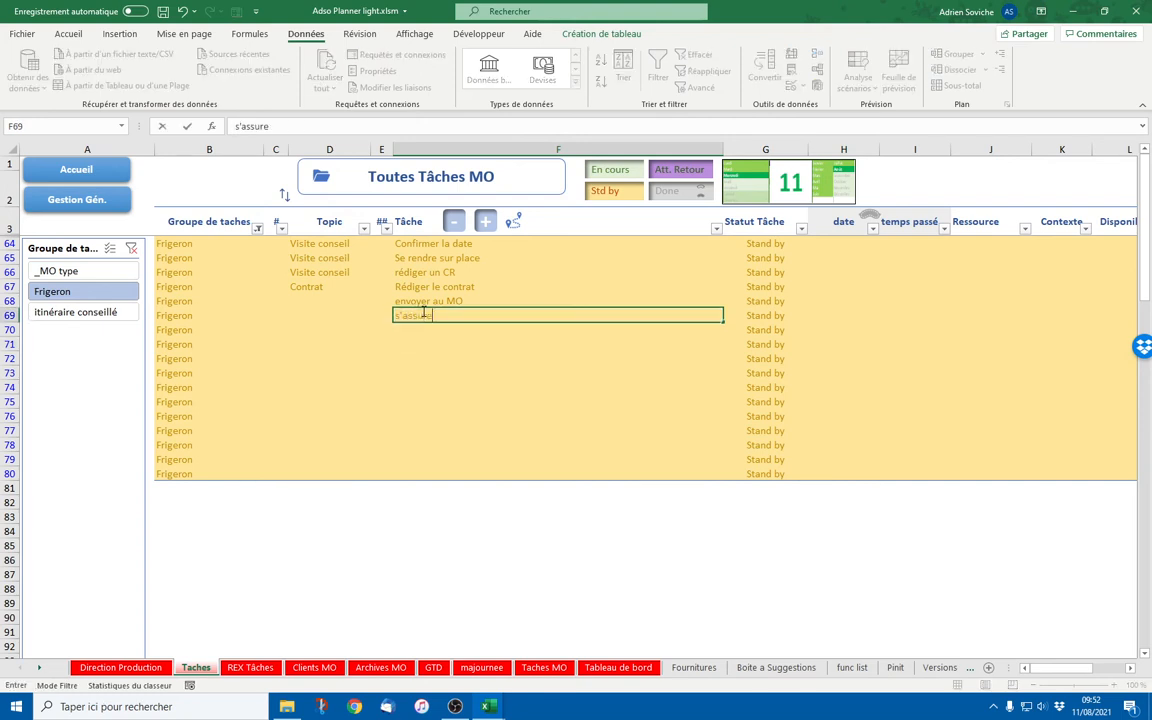
pyautogui.write('r de sa bon')
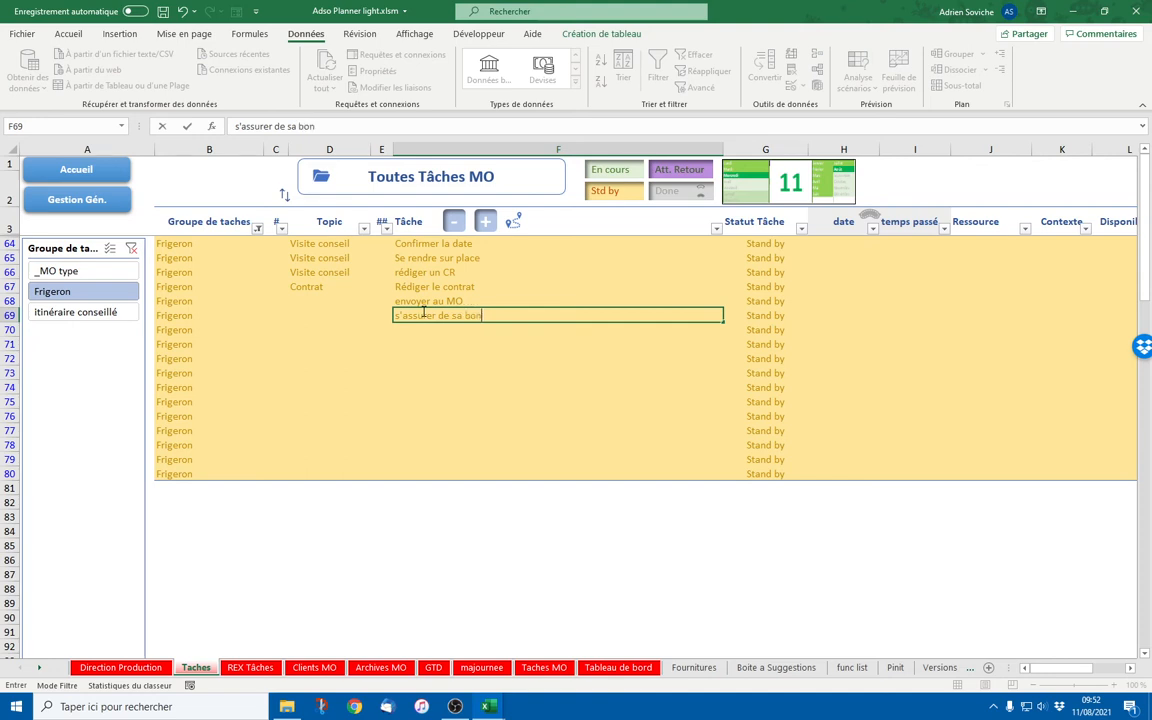
pyautogui.write('ne réception')
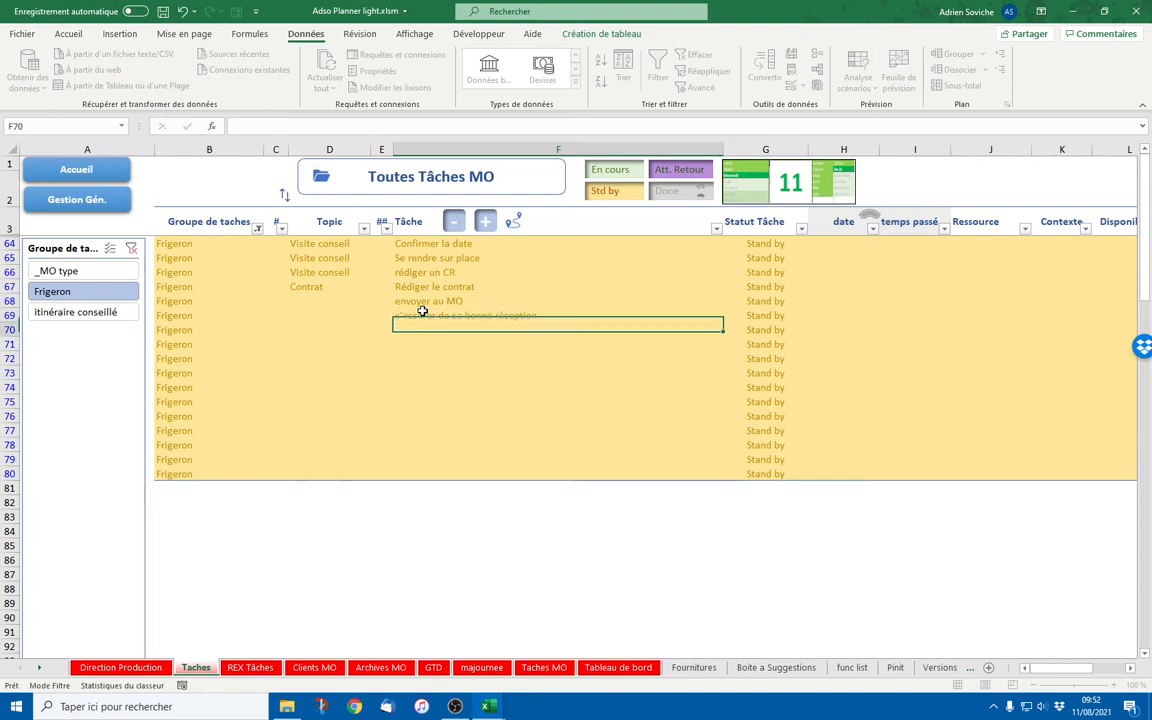
pyautogui.press('Return')
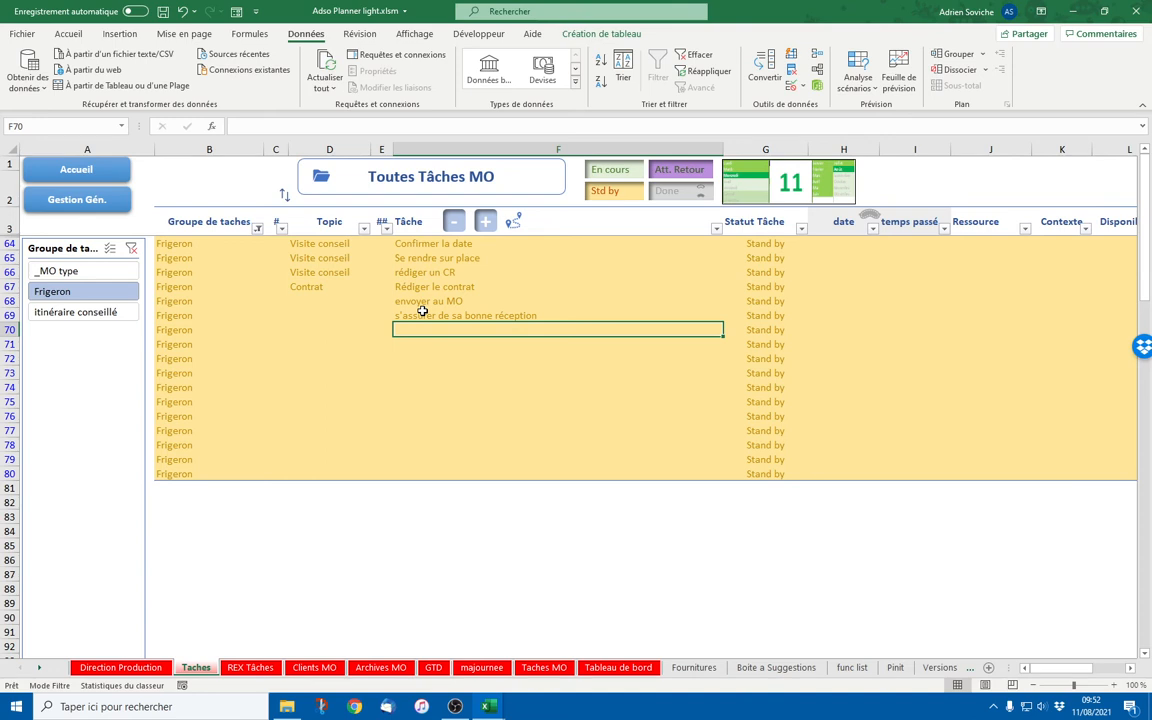
pyautogui.click(423, 312)
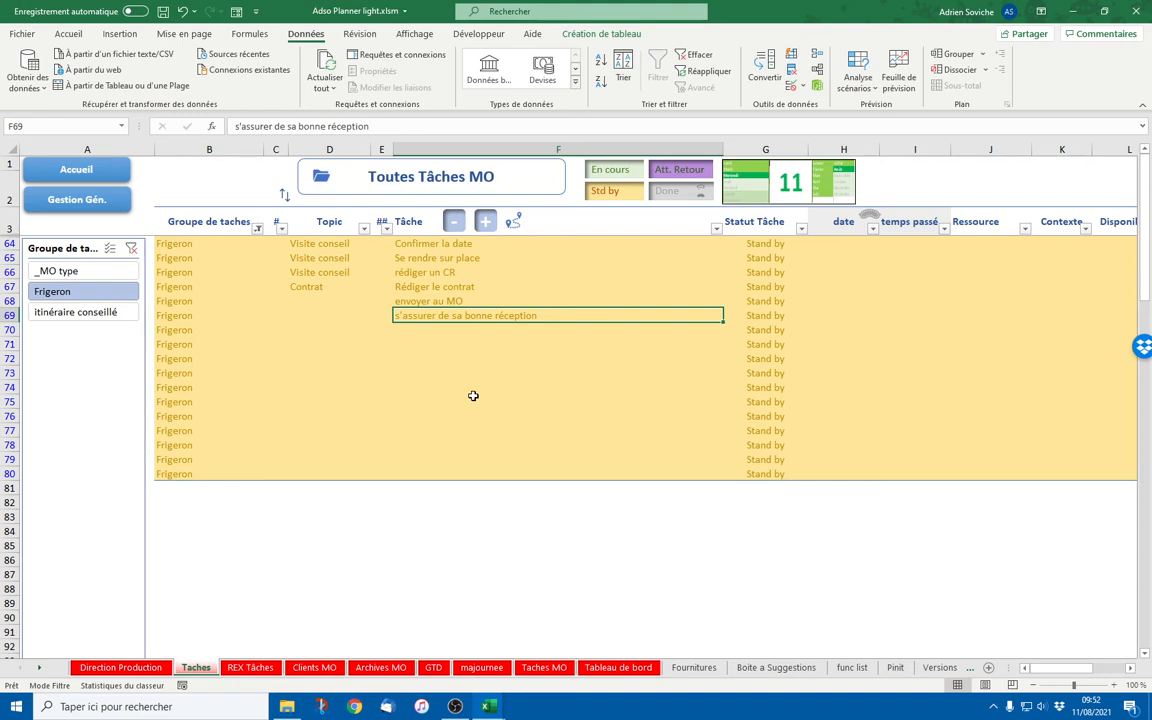
# Enter Echange tel pour lever les questions MO, Signature du MO and Signature archi in F70–F72
pyautogui.click(419, 329)
pyautogui.write('Echange')
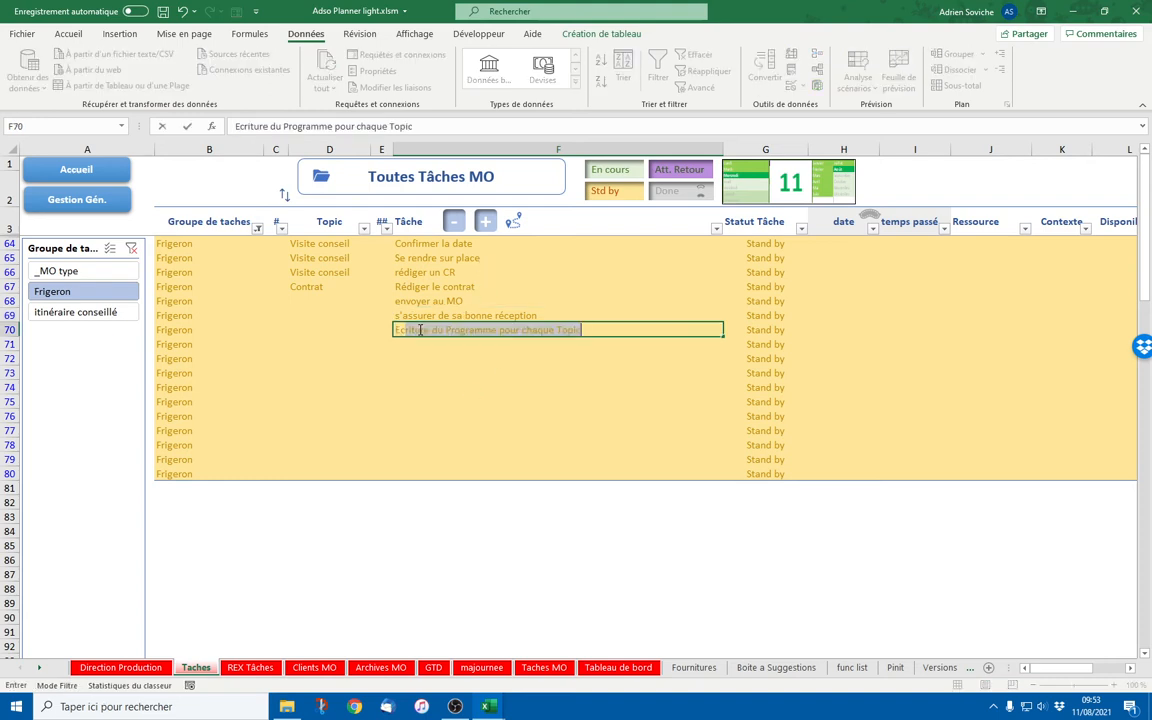
pyautogui.write(' tel d')
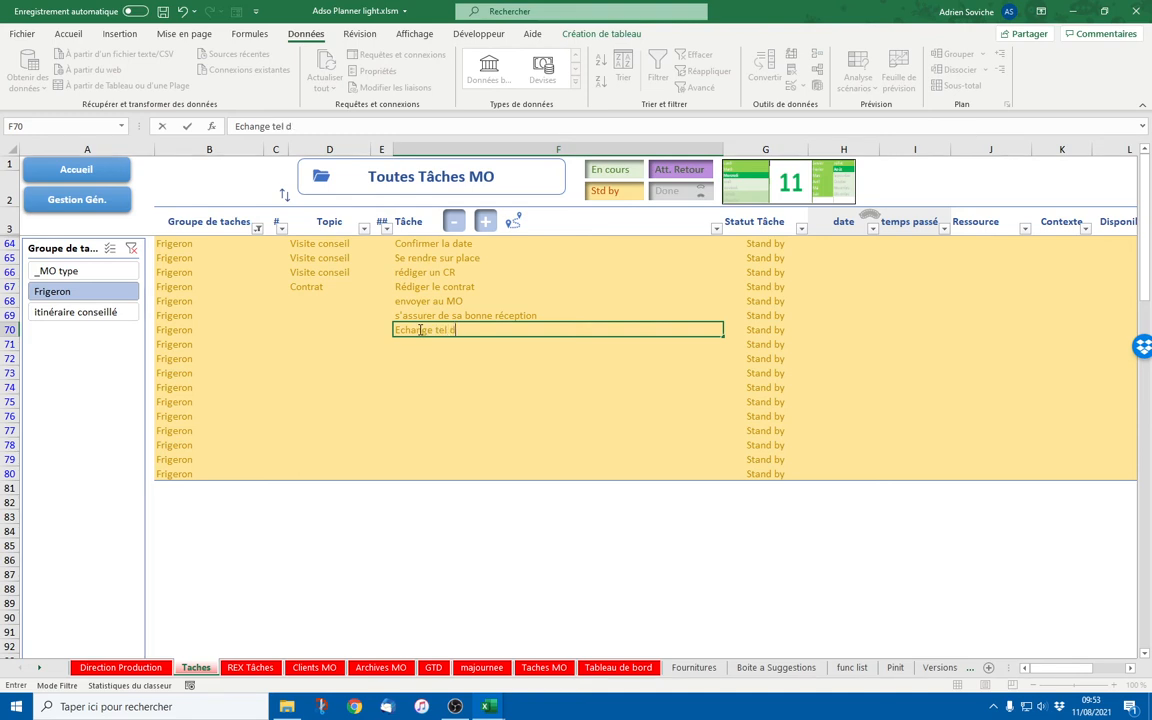
pyautogui.press('BackSpace')
pyautogui.write('op')
pyautogui.press('BackSpace')
pyautogui.press('BackSpace')
pyautogui.write('pour lever les questio')
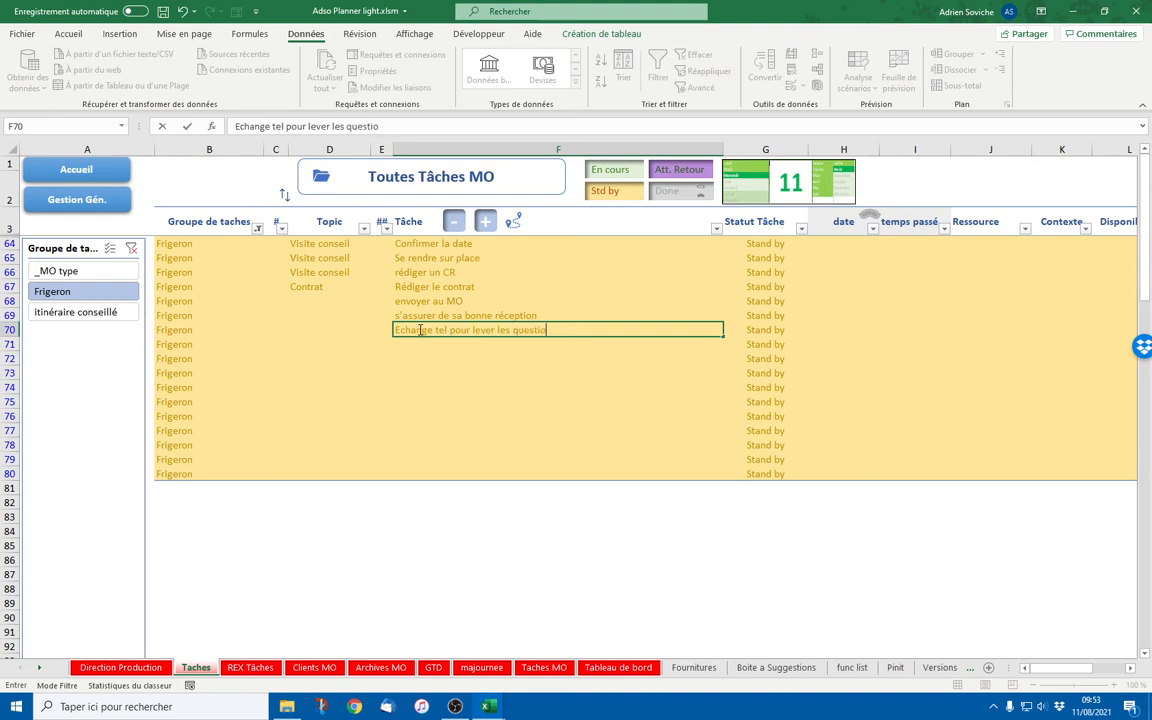
pyautogui.write('ns MO')
pyautogui.press('Return')
pyautogui.write('Si')
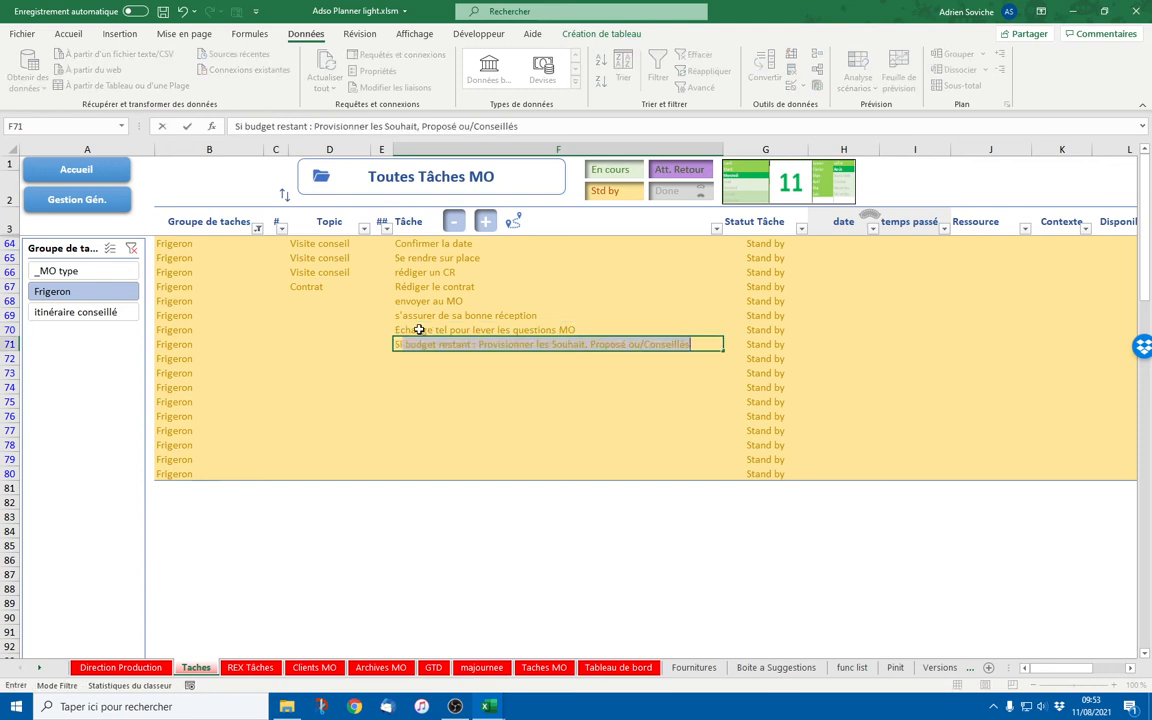
pyautogui.write('gnature du MO')
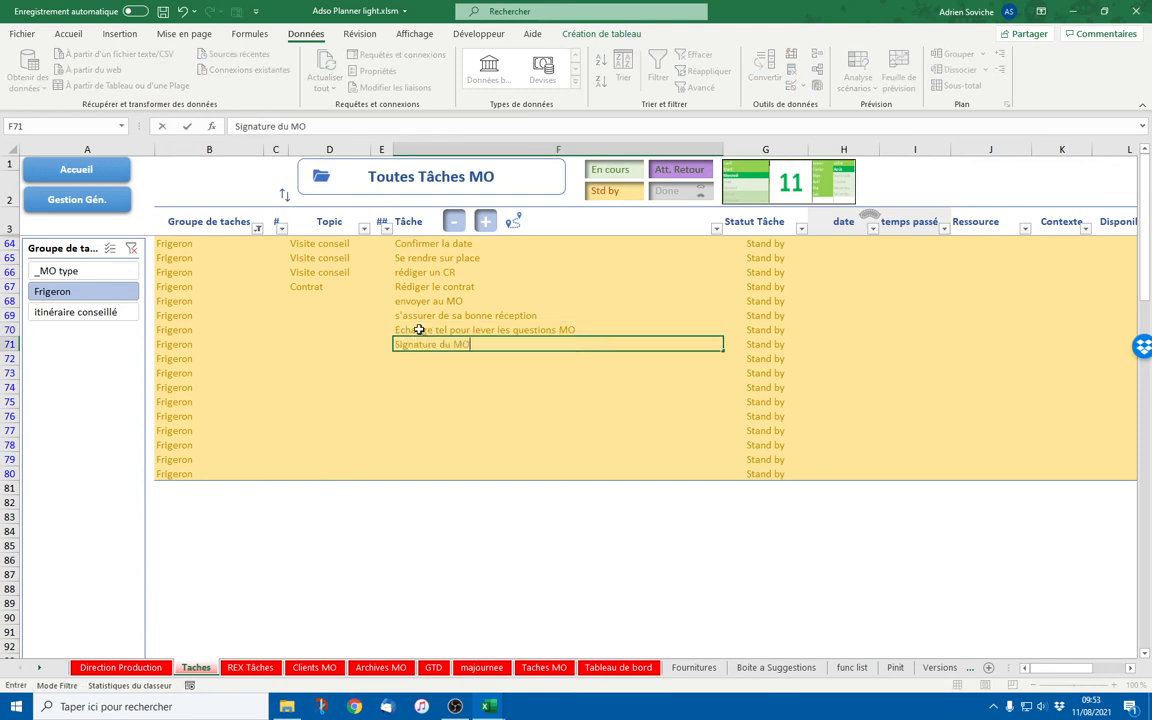
pyautogui.press('Return')
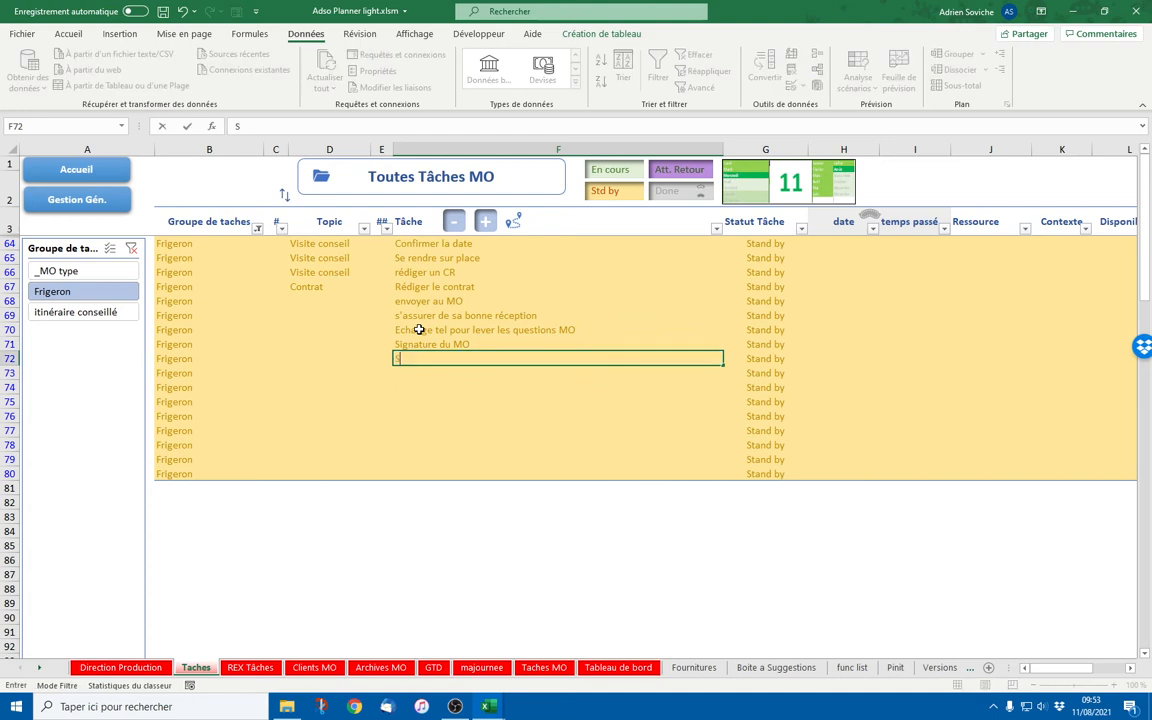
pyautogui.write('Signature archi')
pyautogui.press('Return')
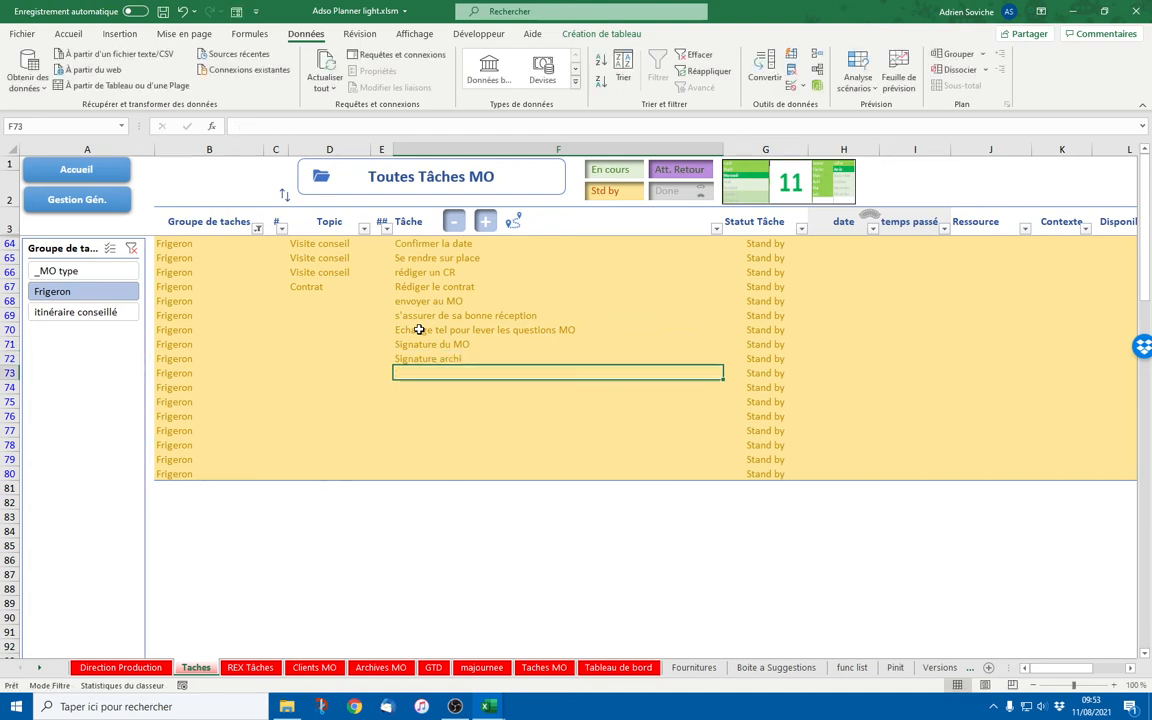
# Add Edition de la Note d'Hono d'acompte, Envoi de la NH au MO and règlement du MO
pyautogui.write('Edition de la')
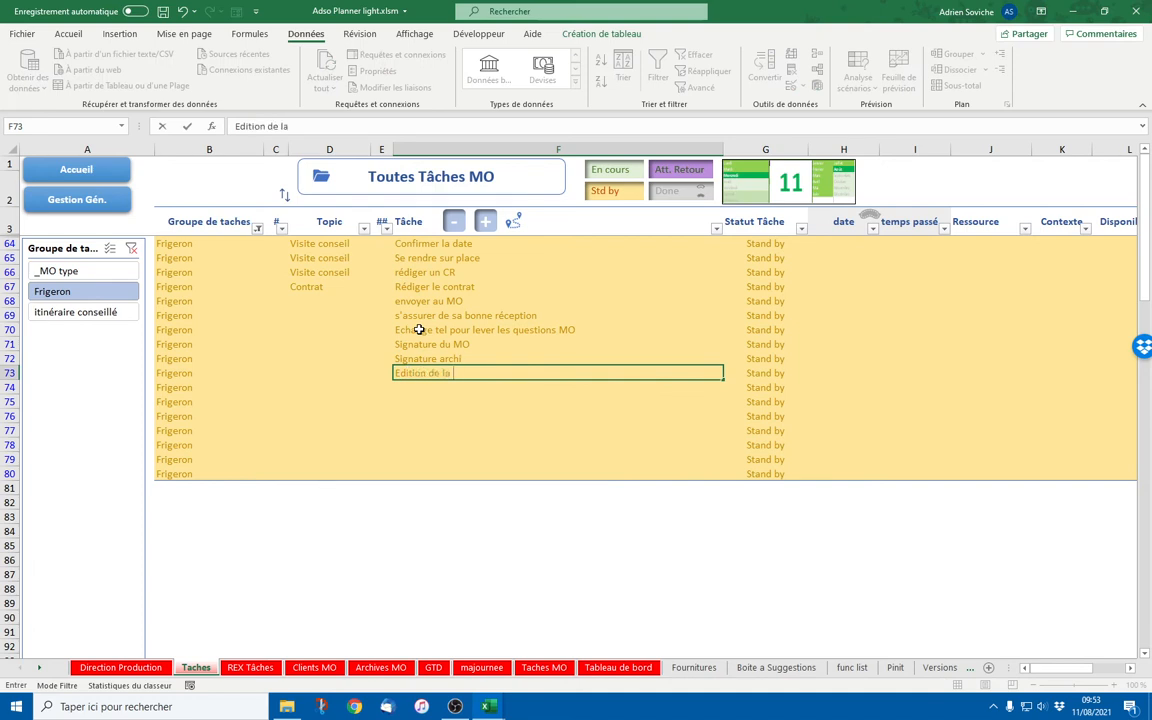
pyautogui.write(" Note d'Honoid'acompte")
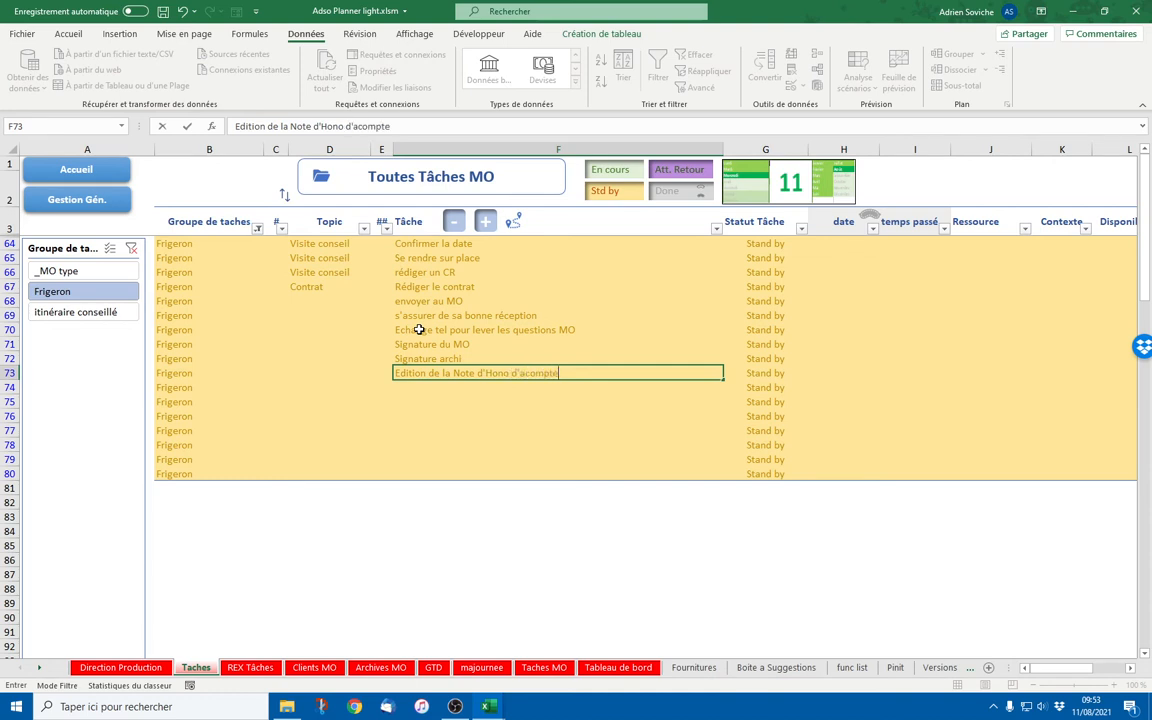
pyautogui.press('Return')
pyautogui.write('Env')
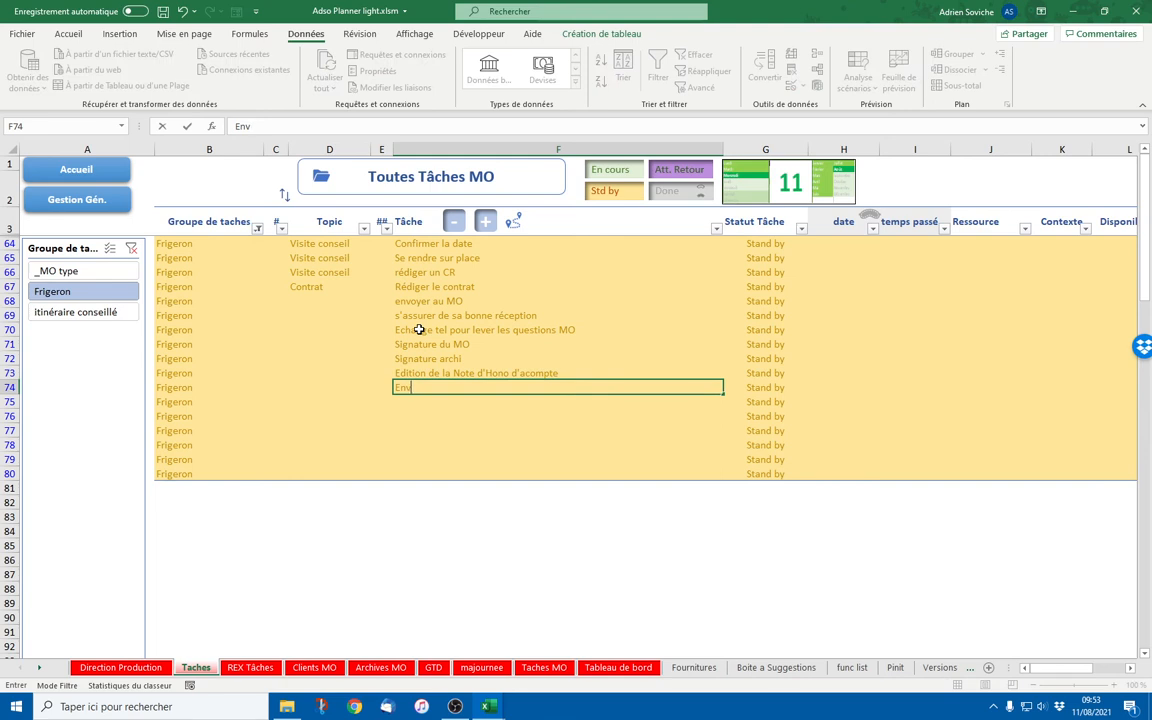
pyautogui.write('ioi')
pyautogui.write('de la NH au MO')
pyautogui.press('Return')
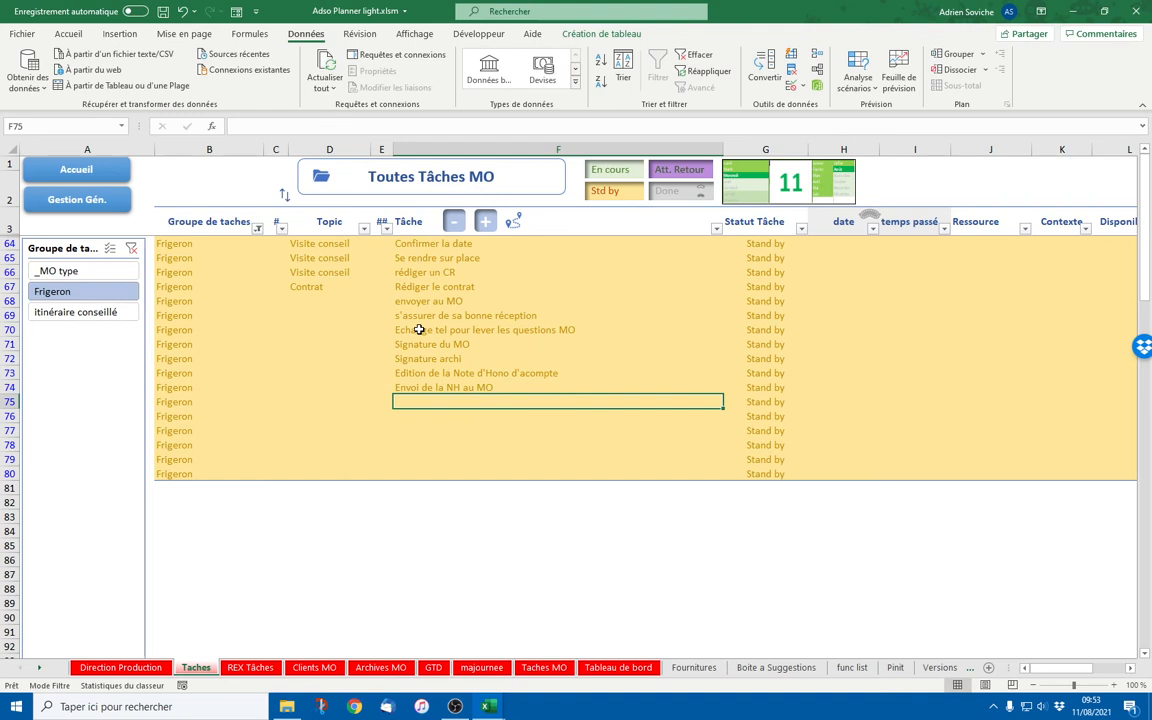
pyautogui.write('régl')
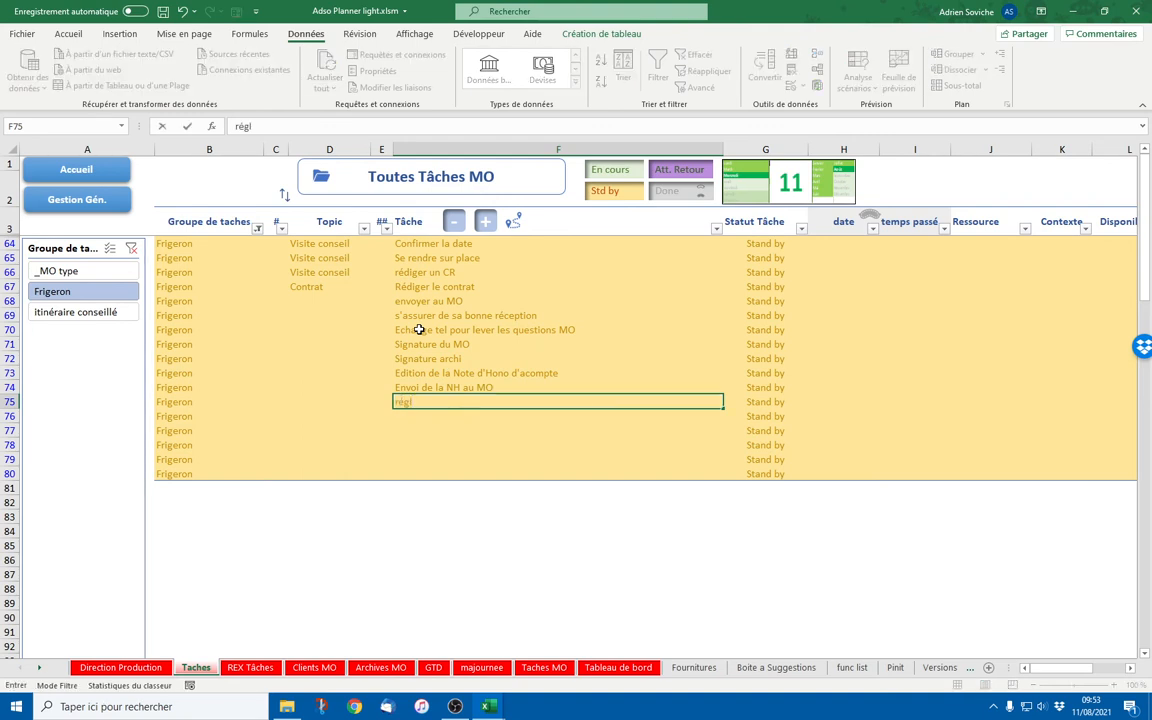
pyautogui.write('ement du MO')
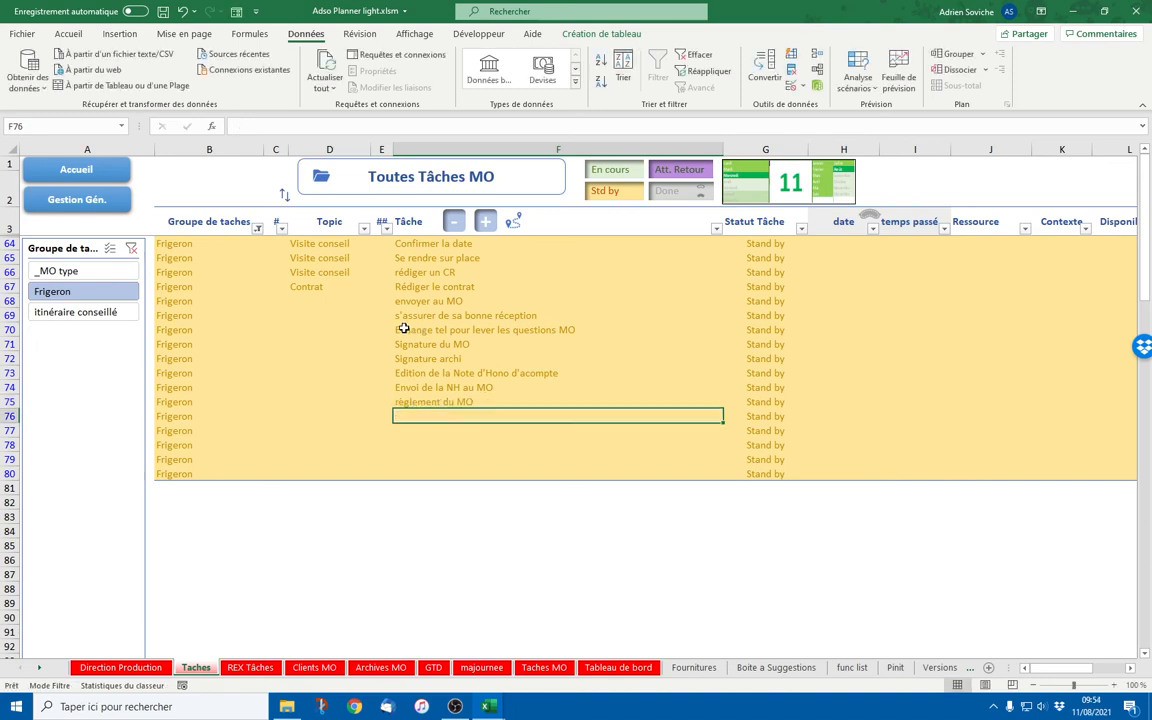
# Copy the Topic Contrat from D67 down to D75 for all nine new Frigeron tasks
pyautogui.click(363, 290)
pyautogui.moveTo(363, 292); pyautogui.dragTo(420, 407)
pyautogui.click(232, 473)
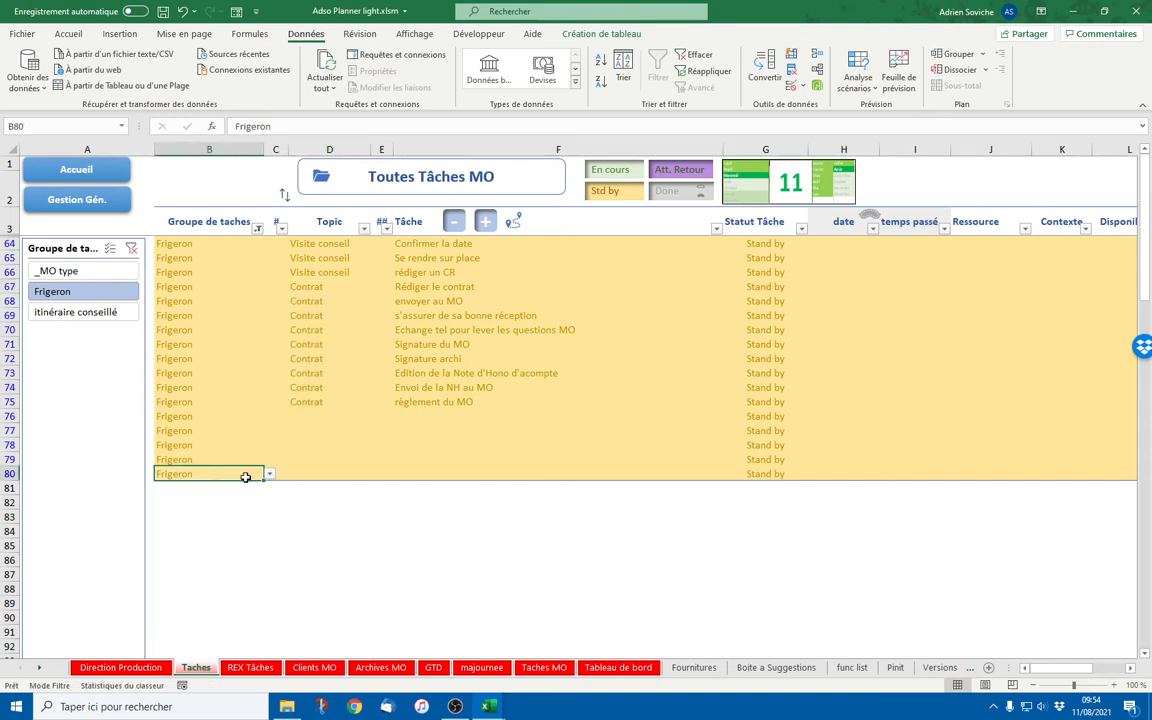
pyautogui.moveTo(263, 480); pyautogui.dragTo(252, 600)
pyautogui.click(248, 474)
pyautogui.hotkey('ctrl', 'c')
pyautogui.press('Escape')
pyautogui.moveTo(433, 402); pyautogui.dragTo(437, 284)
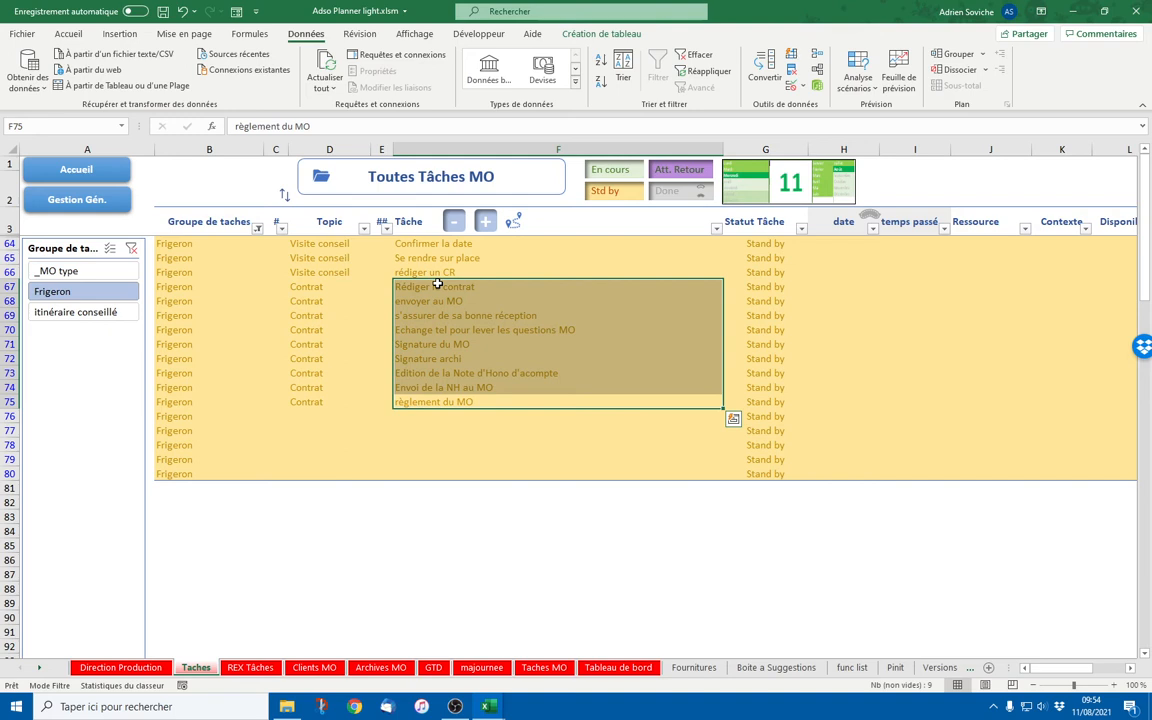
# Overwrite D67:D75 with 'Contractualiser' in one entry, then review the renamed tasks in D67:F75
pyautogui.moveTo(303, 288); pyautogui.dragTo(323, 397)
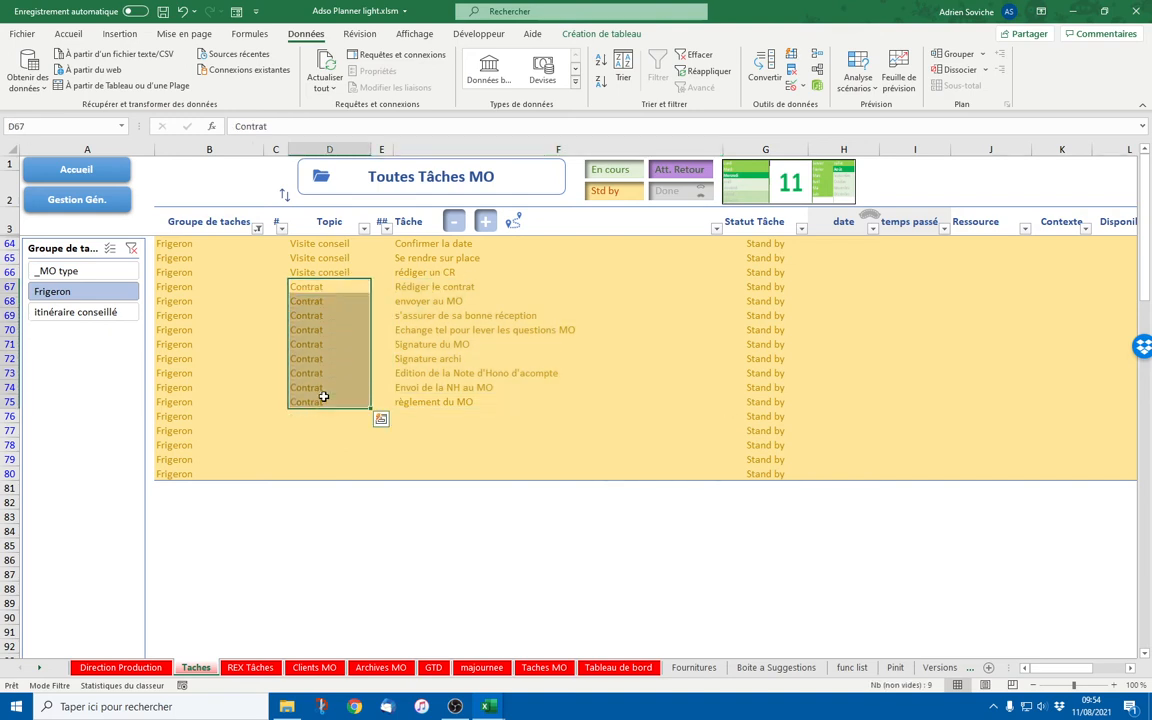
pyautogui.write('signer le')
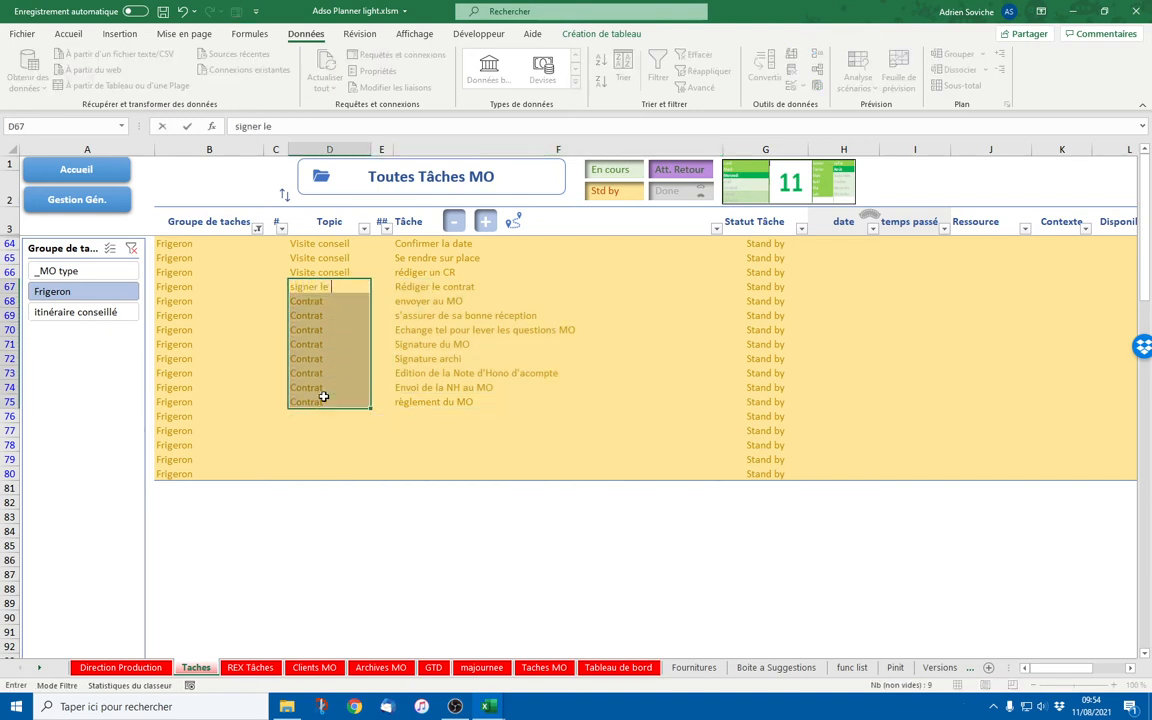
pyautogui.write(' contrat')
pyautogui.press('Escape')
pyautogui.write('Contractualiser')
pyautogui.hotkey('ctrl', 'Return')
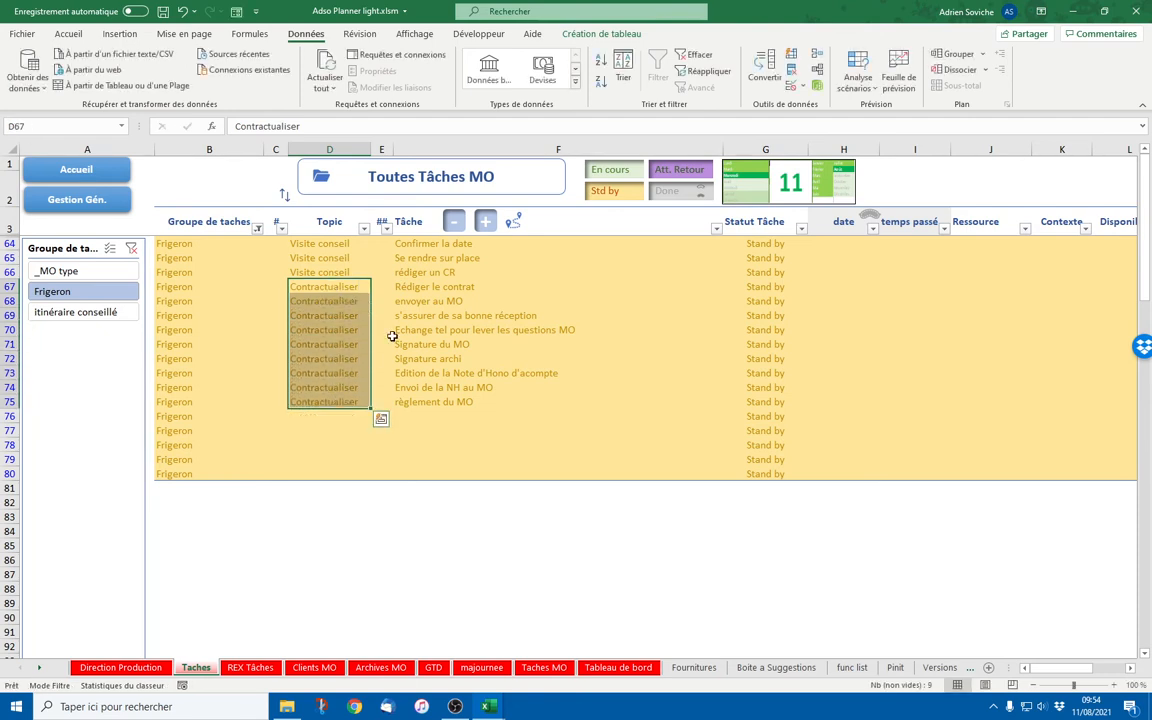
pyautogui.moveTo(418, 289); pyautogui.dragTo(413, 402)
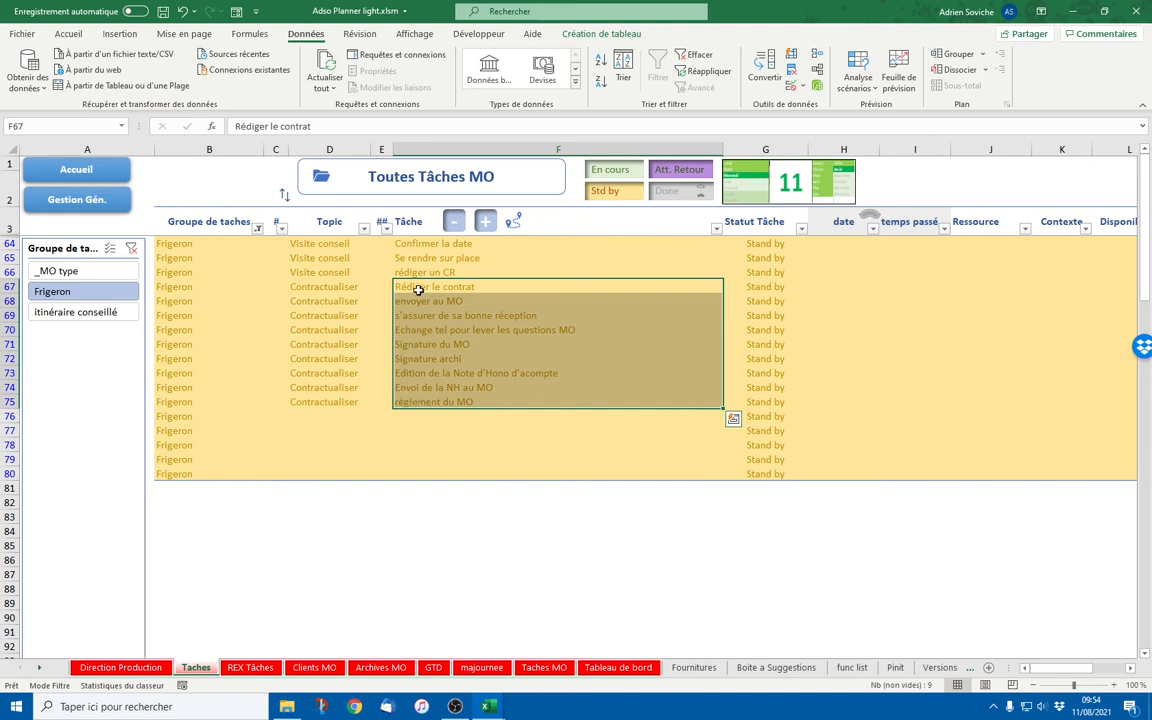
pyautogui.moveTo(329, 290); pyautogui.dragTo(483, 400)
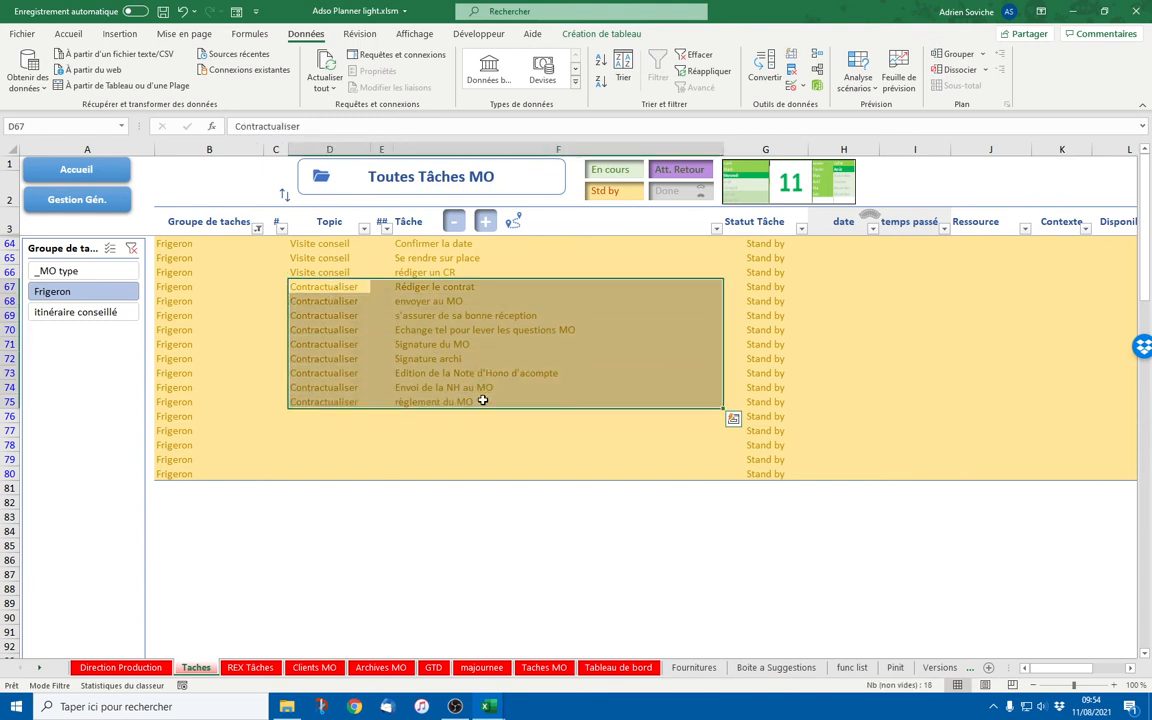
pyautogui.click(408, 243)
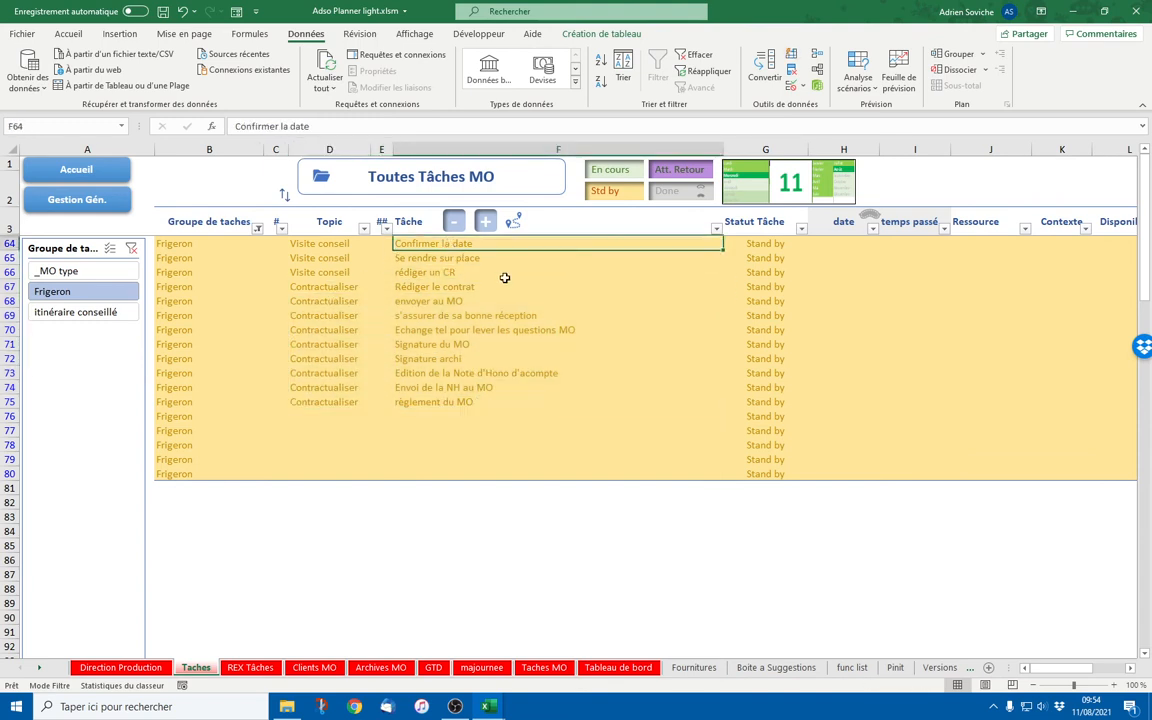
# Set the status of Confirmer la date in G64 to En cours
pyautogui.click(775, 244)
pyautogui.click(814, 244)
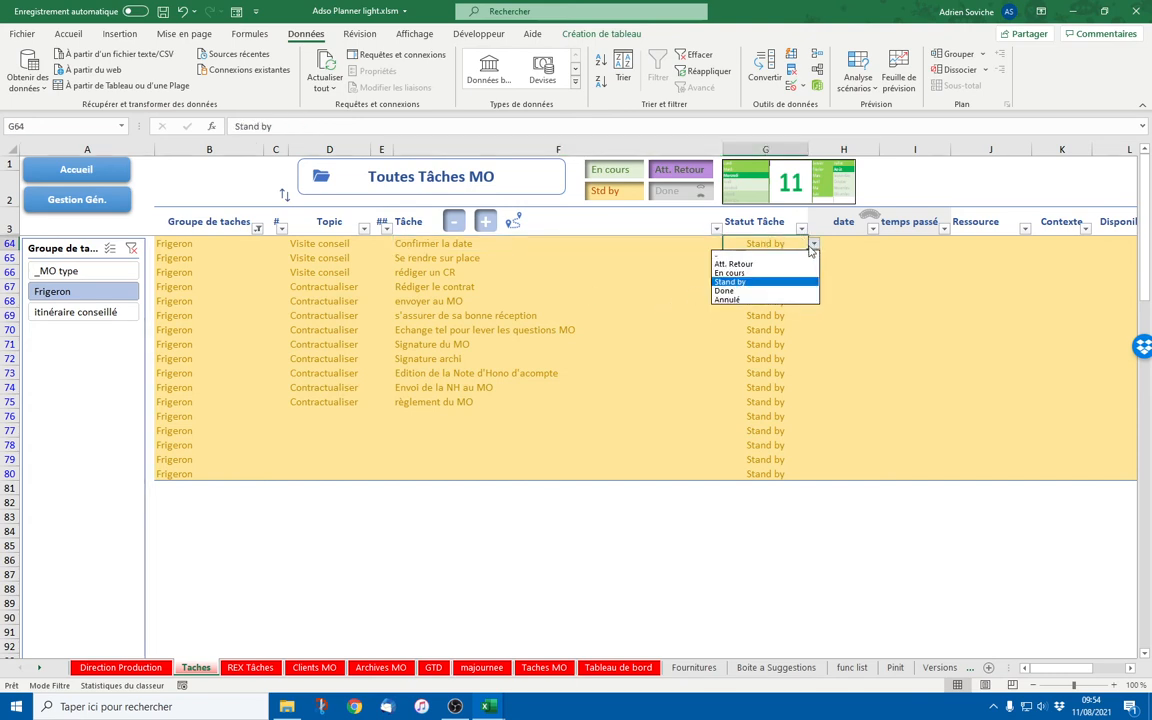
pyautogui.click(772, 282)
pyautogui.click(815, 243)
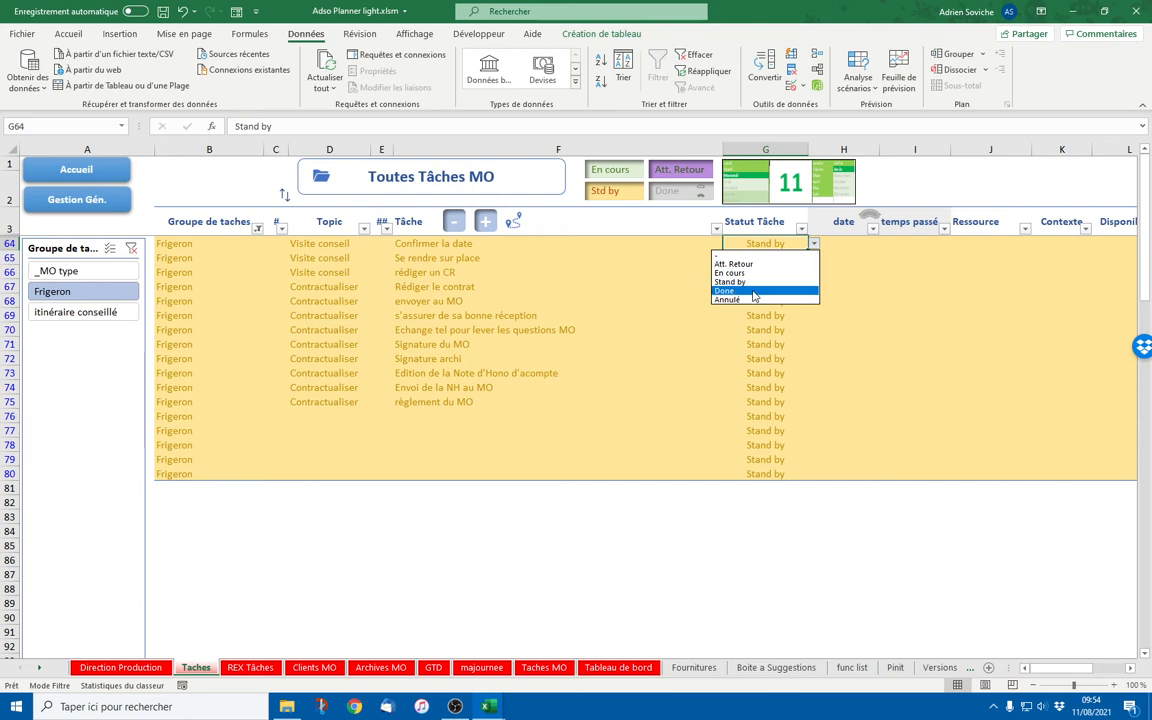
pyautogui.click(758, 275)
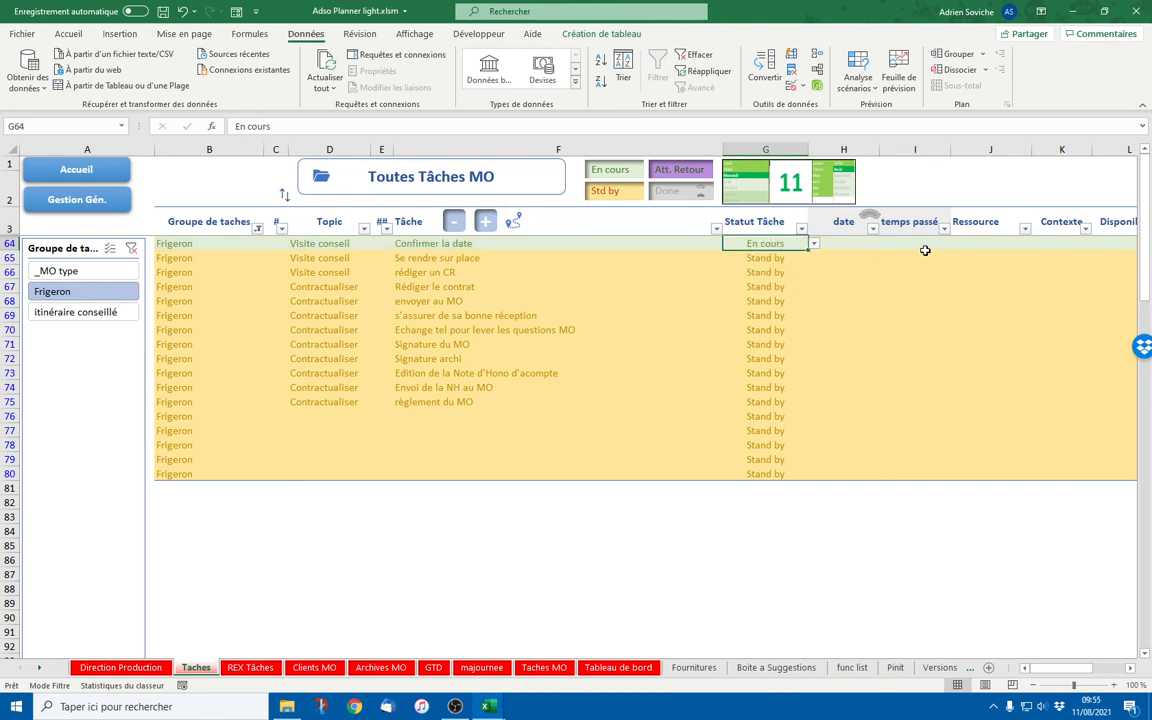
# Check row 64's Ressource choices without changing them and return to the home sheet
pyautogui.click(972, 238)
pyautogui.click(1037, 245)
pyautogui.click(981, 374)
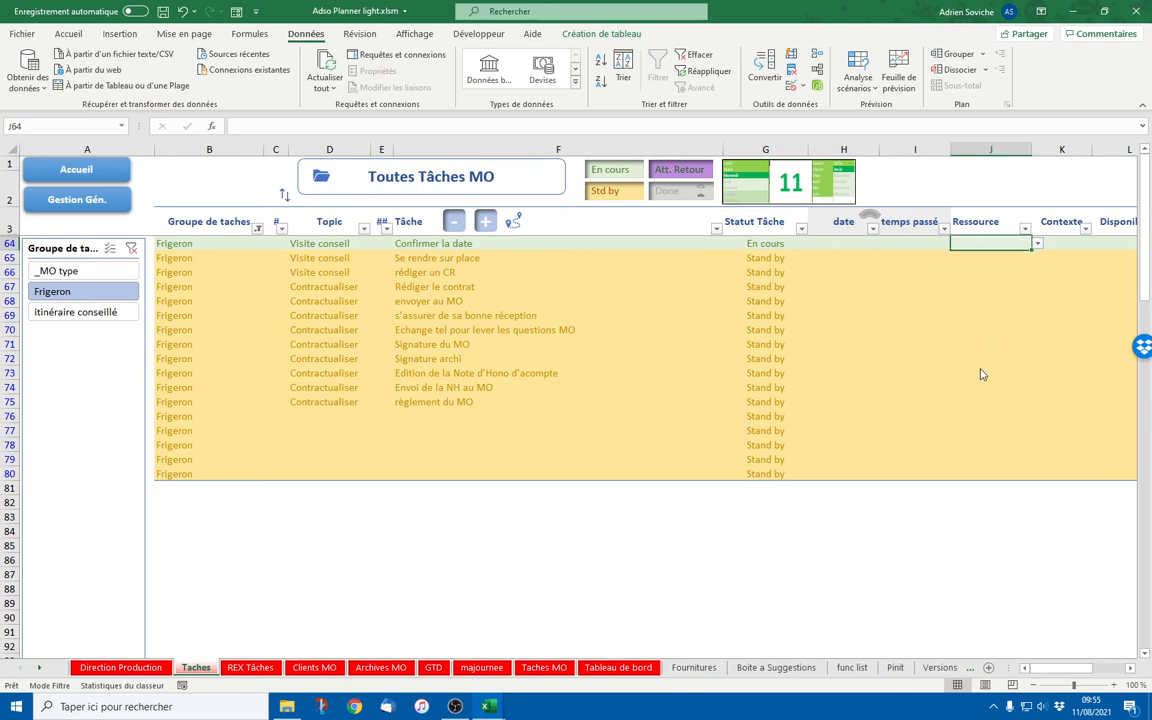
pyautogui.click(82, 168)
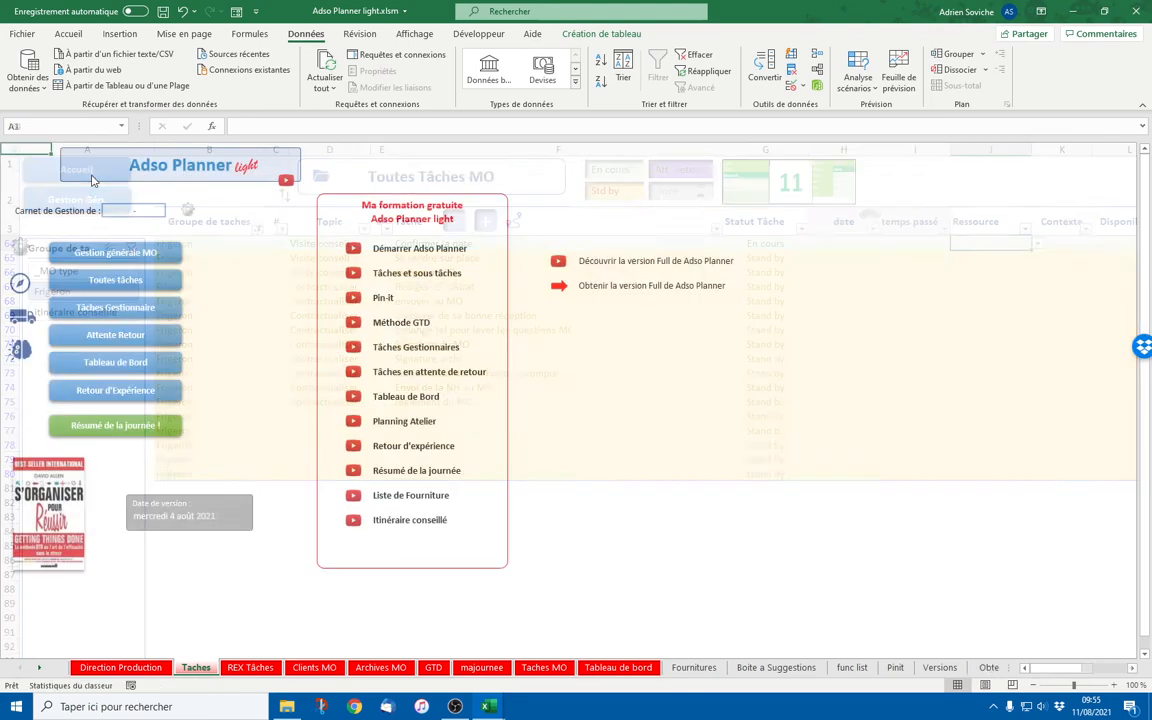
# Visit Gestion Générale MO, view the K2 manager list leaving chef d'agence, then go home
pyautogui.click(136, 250)
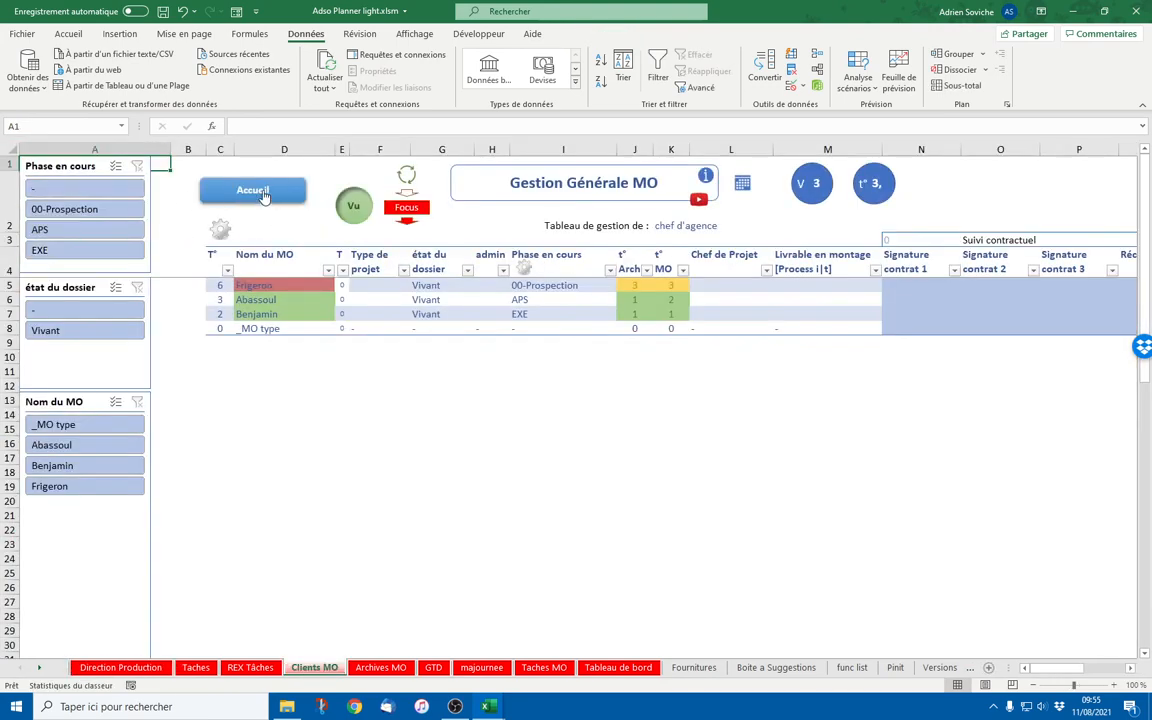
pyautogui.click(223, 227)
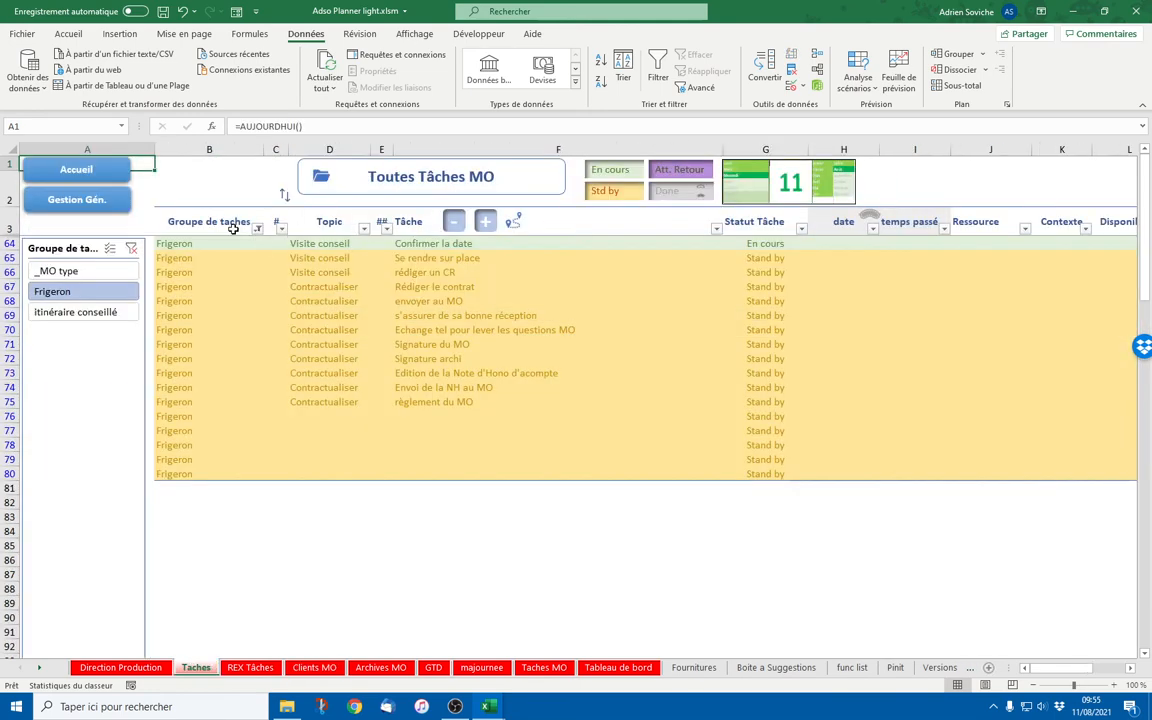
pyautogui.click(84, 202)
pyautogui.click(670, 226)
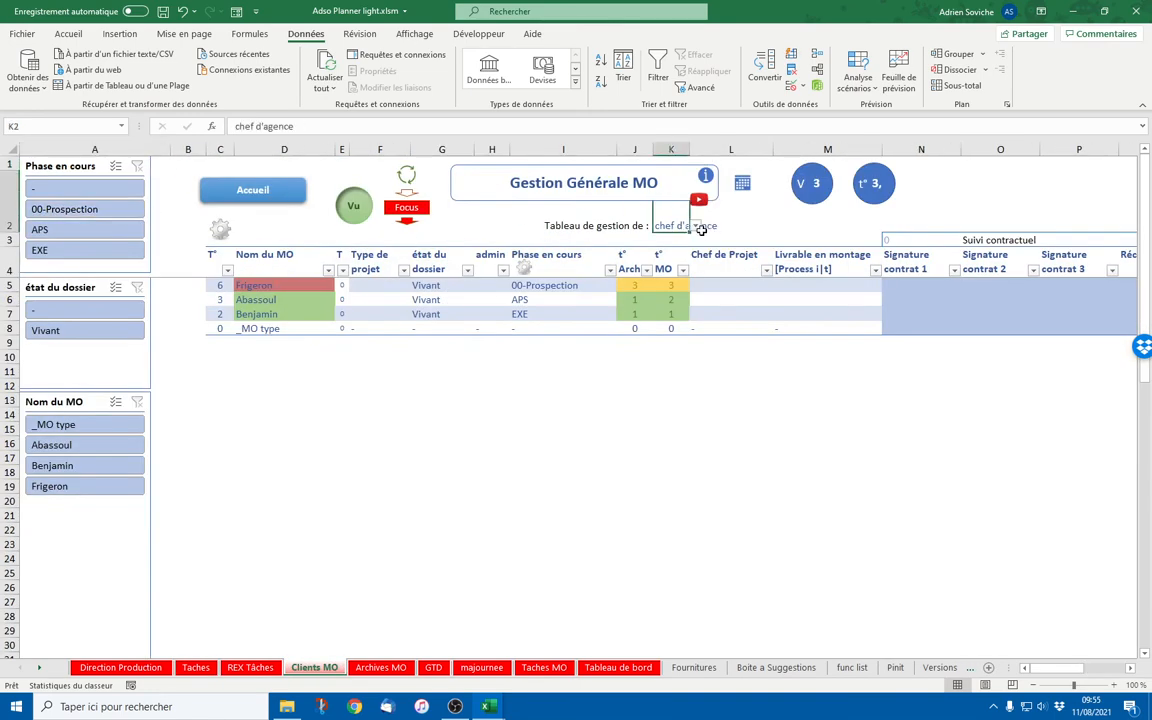
pyautogui.click(695, 226)
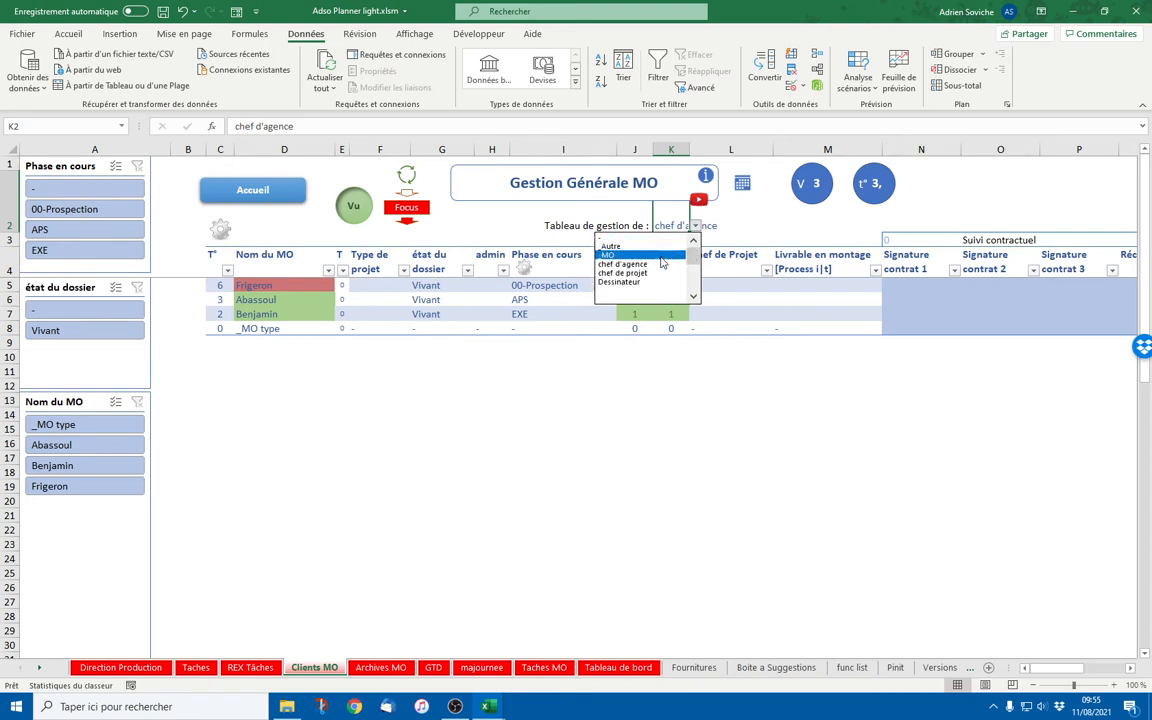
pyautogui.press('Escape')
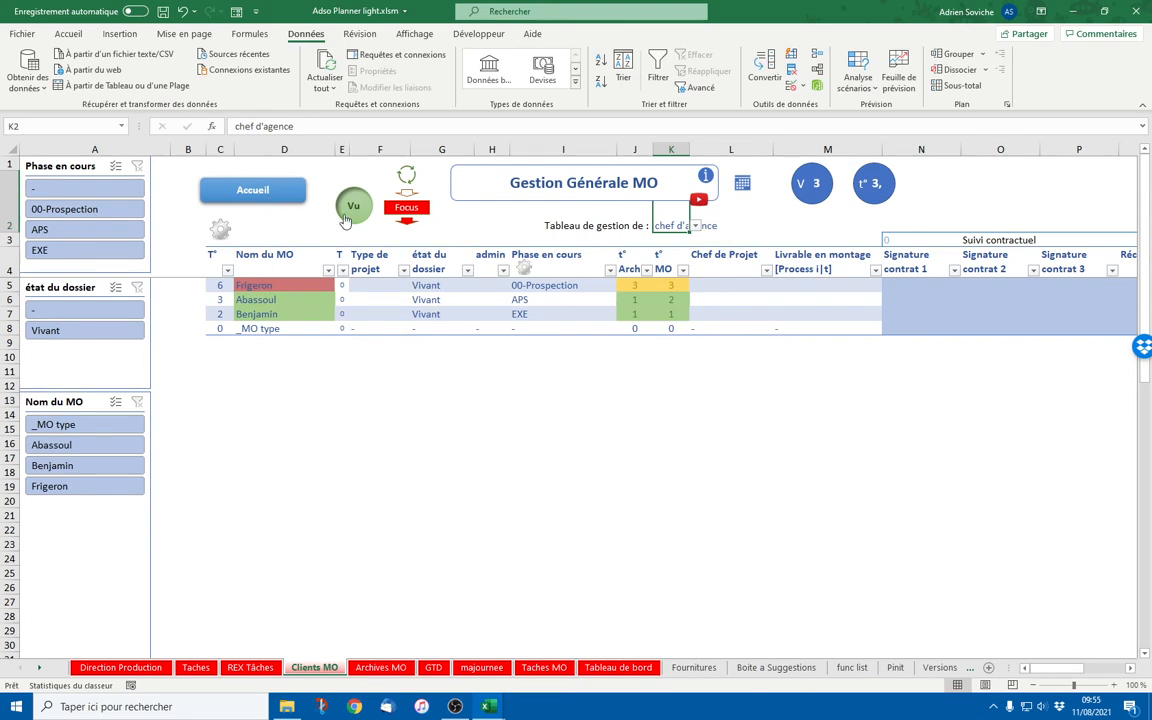
pyautogui.click(268, 201)
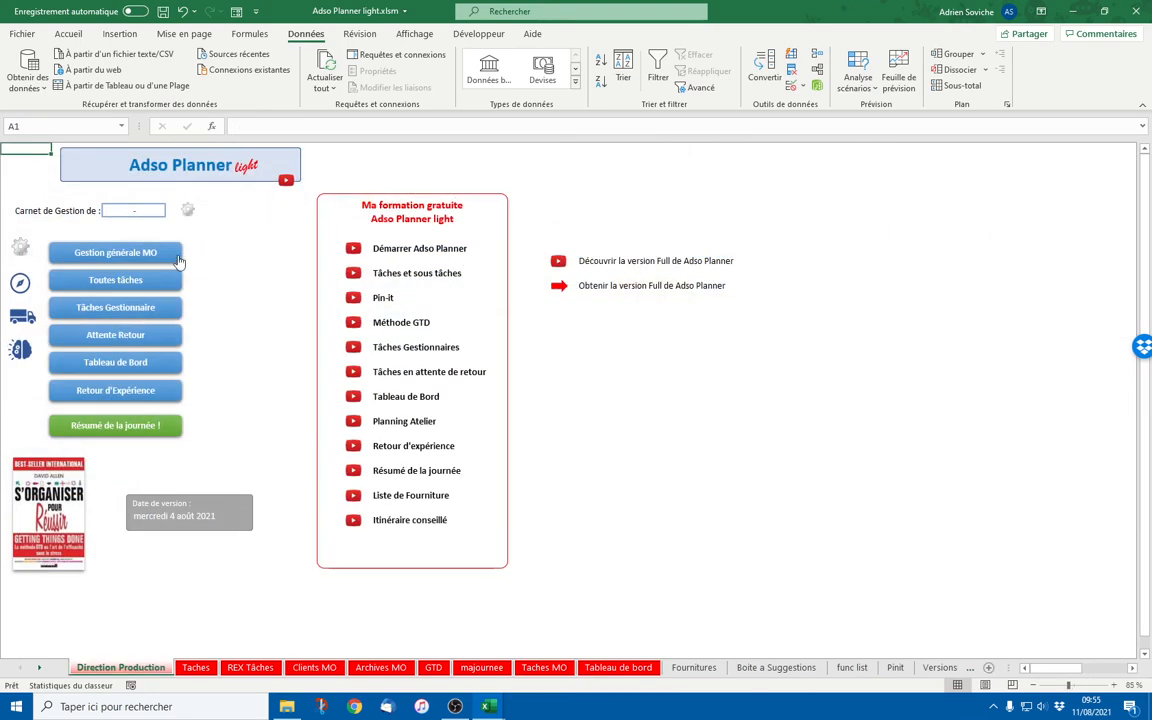
# On Listes et Personnalisation, replace B9 and C9 with the user's first and last name
pyautogui.click(186, 209)
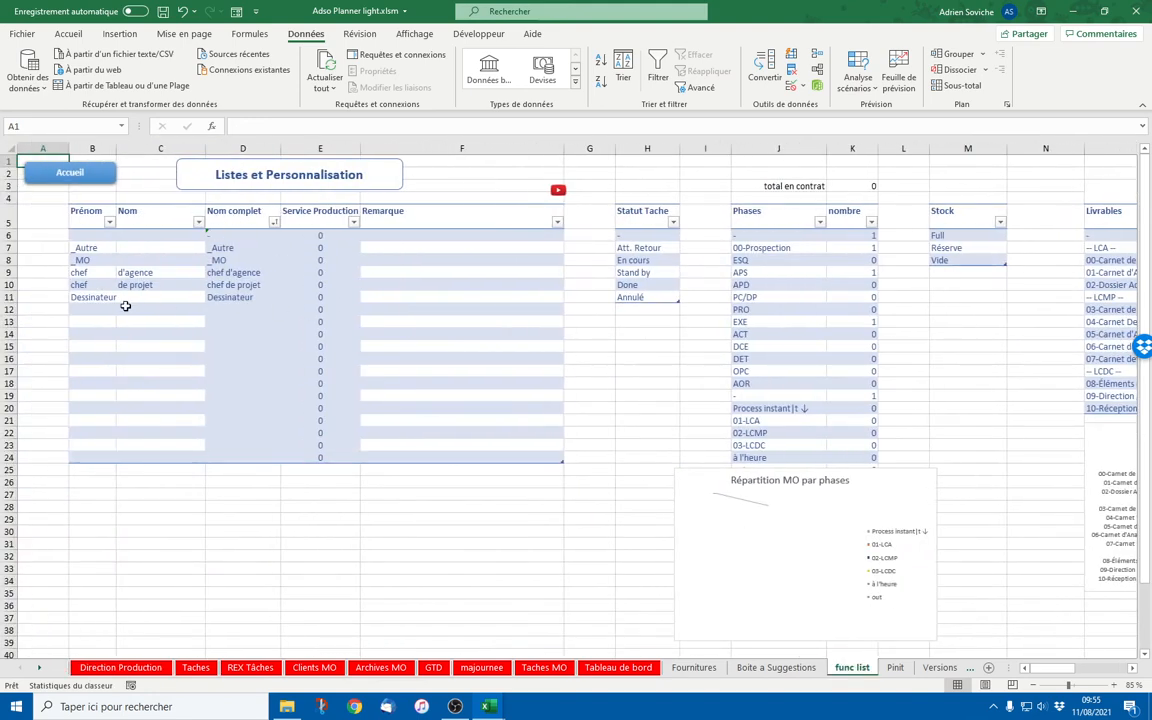
pyautogui.click(110, 275)
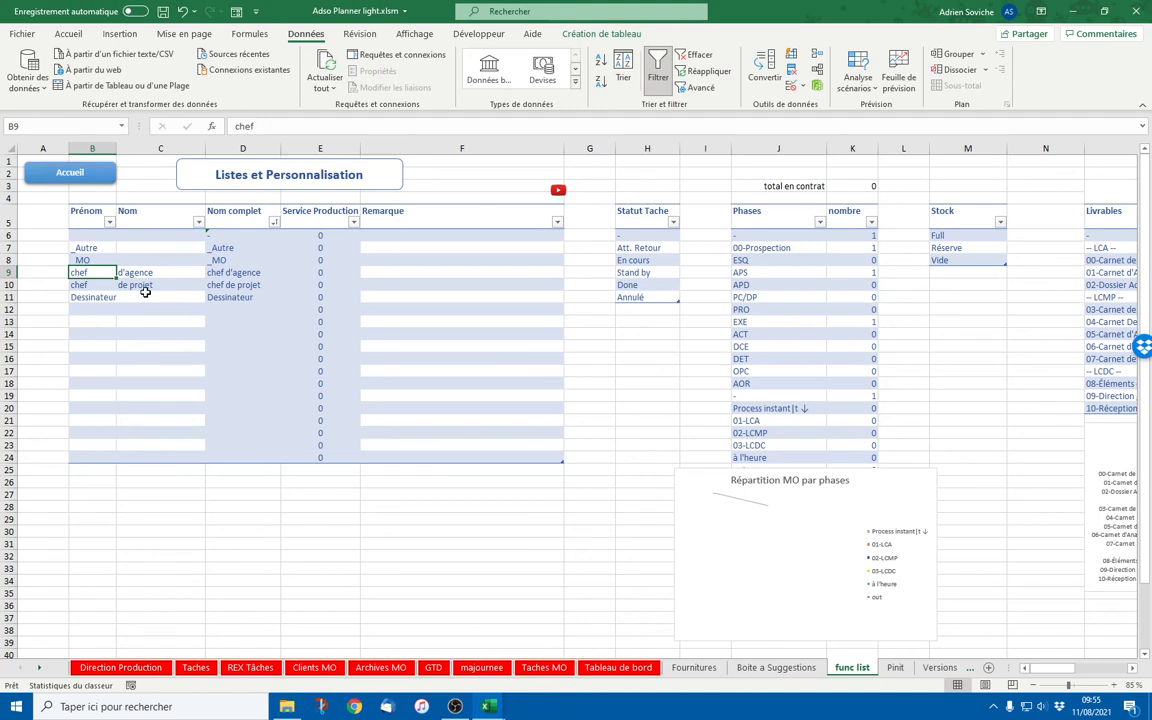
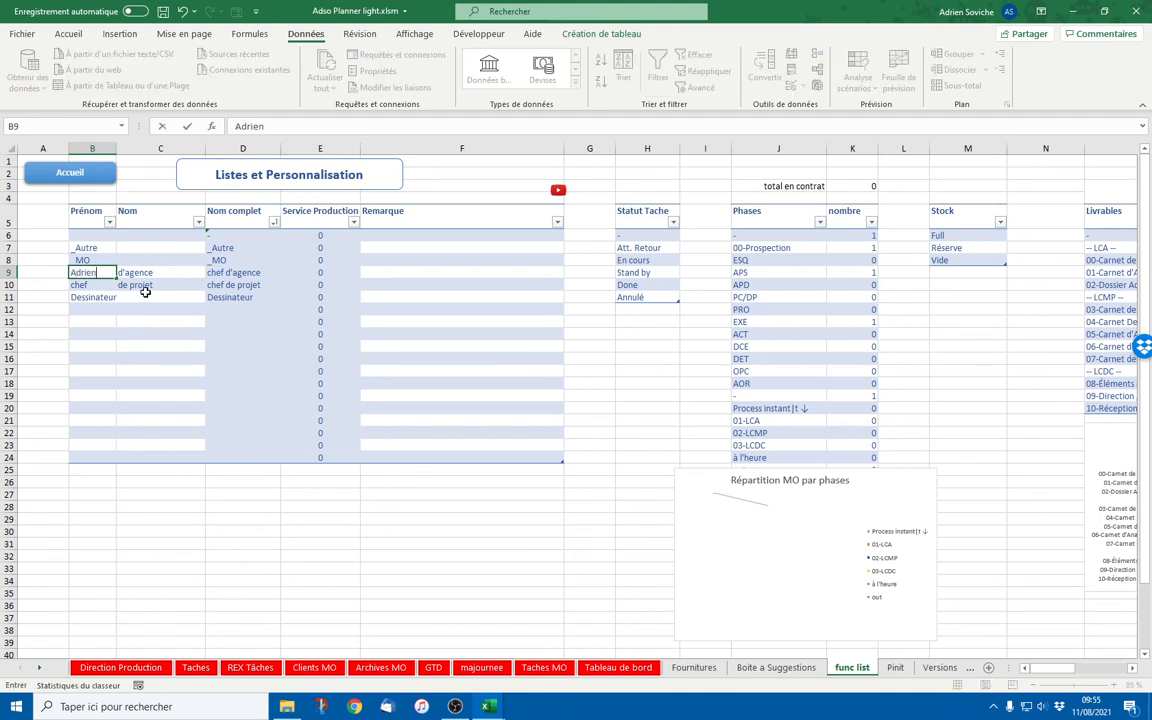
pyautogui.press('Tab')
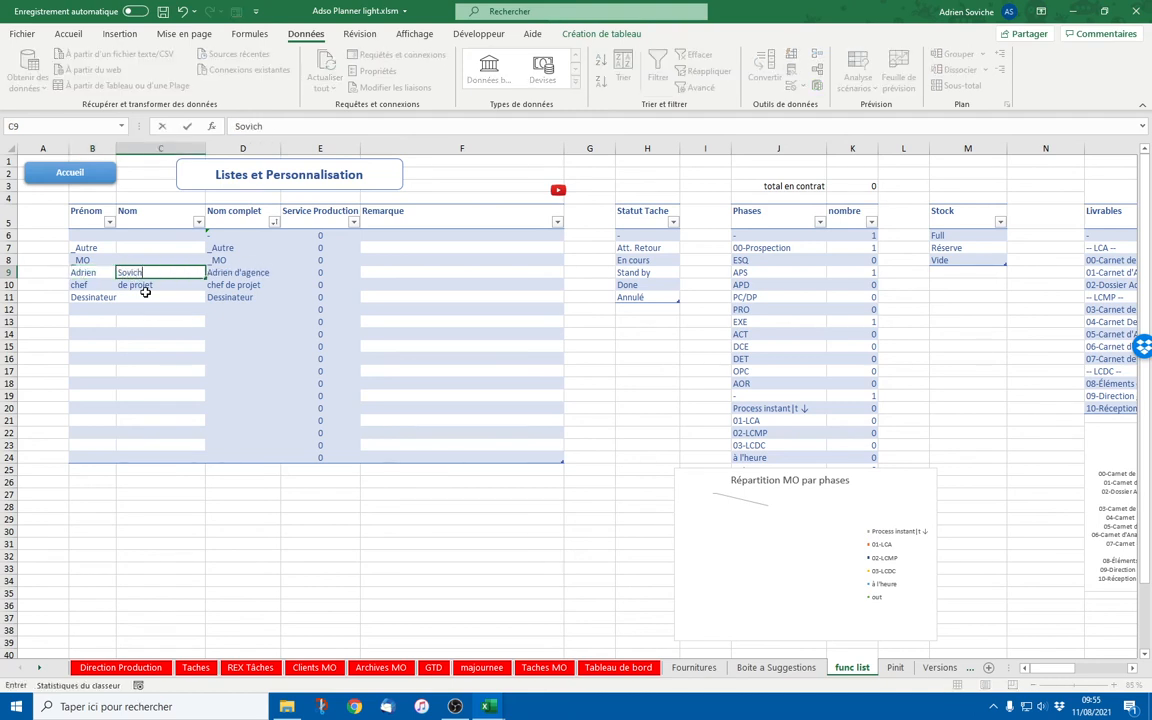
pyautogui.press('Return')
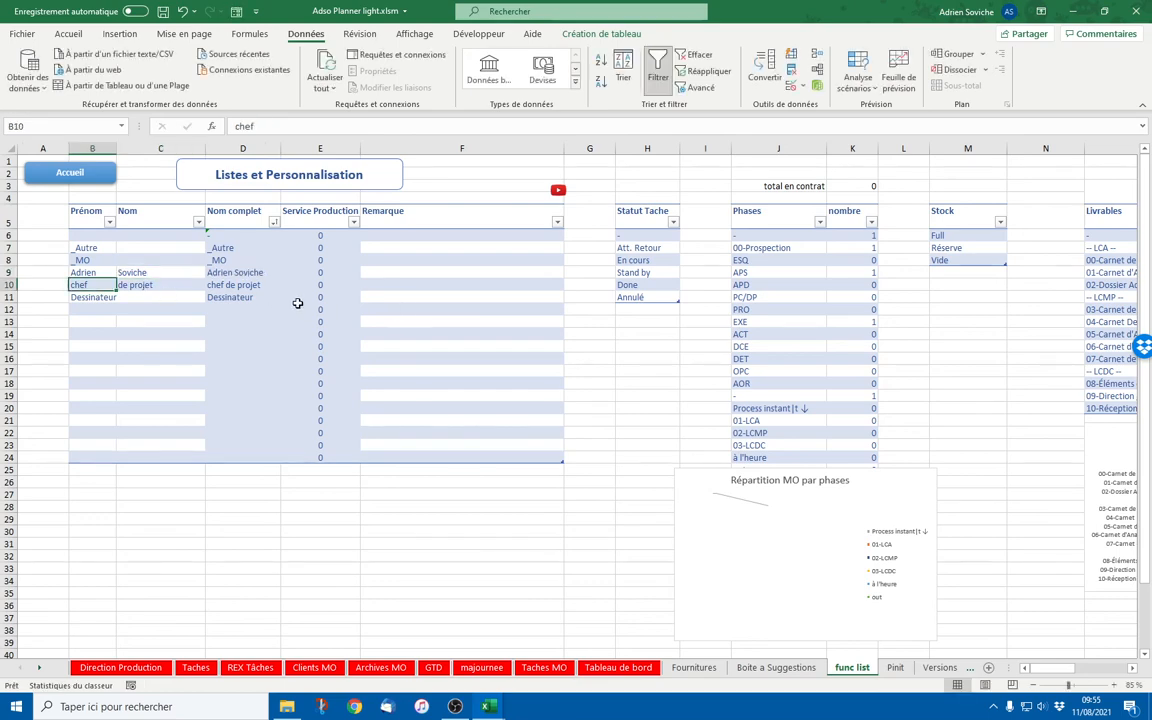
pyautogui.click(245, 272)
# Make the user the planner's owner in the Carnet de Gestion de field
pyautogui.click(69, 172)
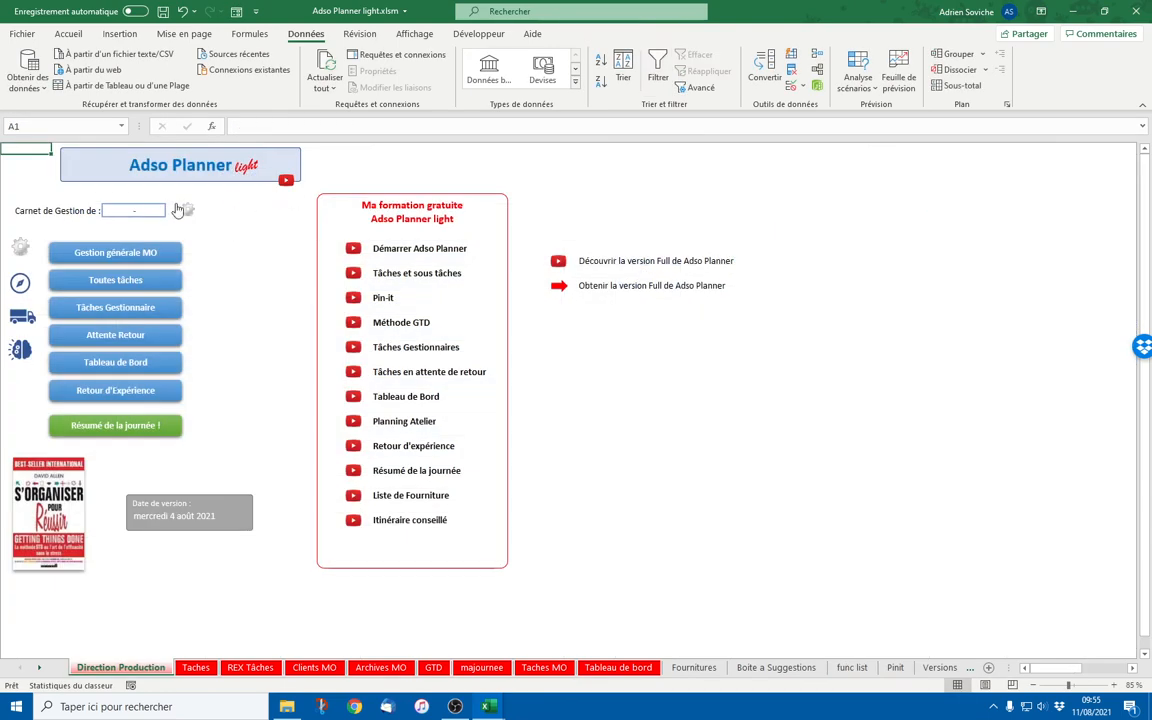
pyautogui.click(135, 210)
pyautogui.click(171, 210)
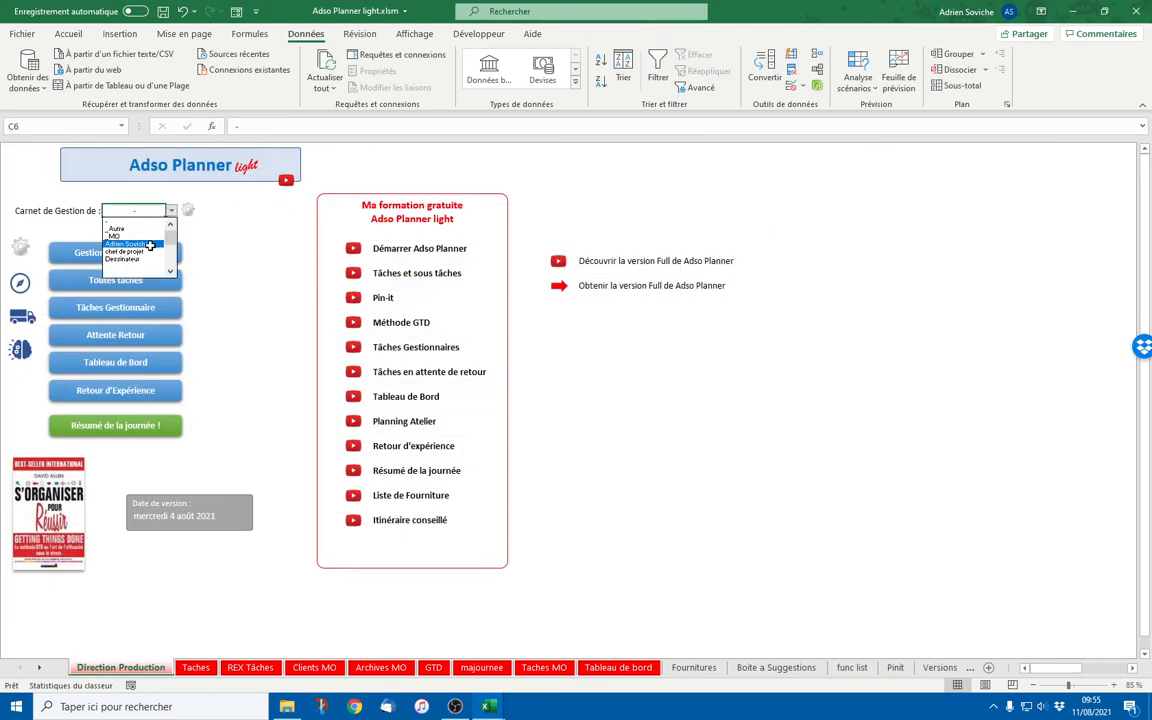
pyautogui.click(150, 245)
# Set the user as Gestion Générale MO's manager in K2 and check the task-count formula
pyautogui.click(115, 252)
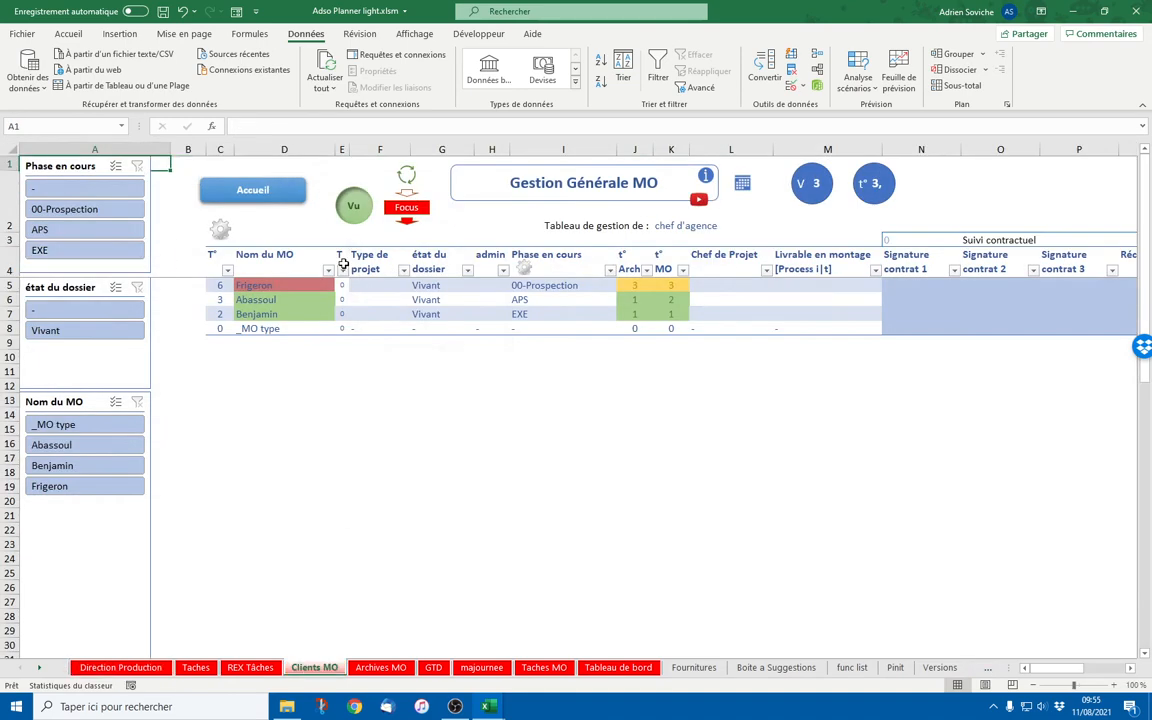
pyautogui.click(688, 227)
pyautogui.click(695, 226)
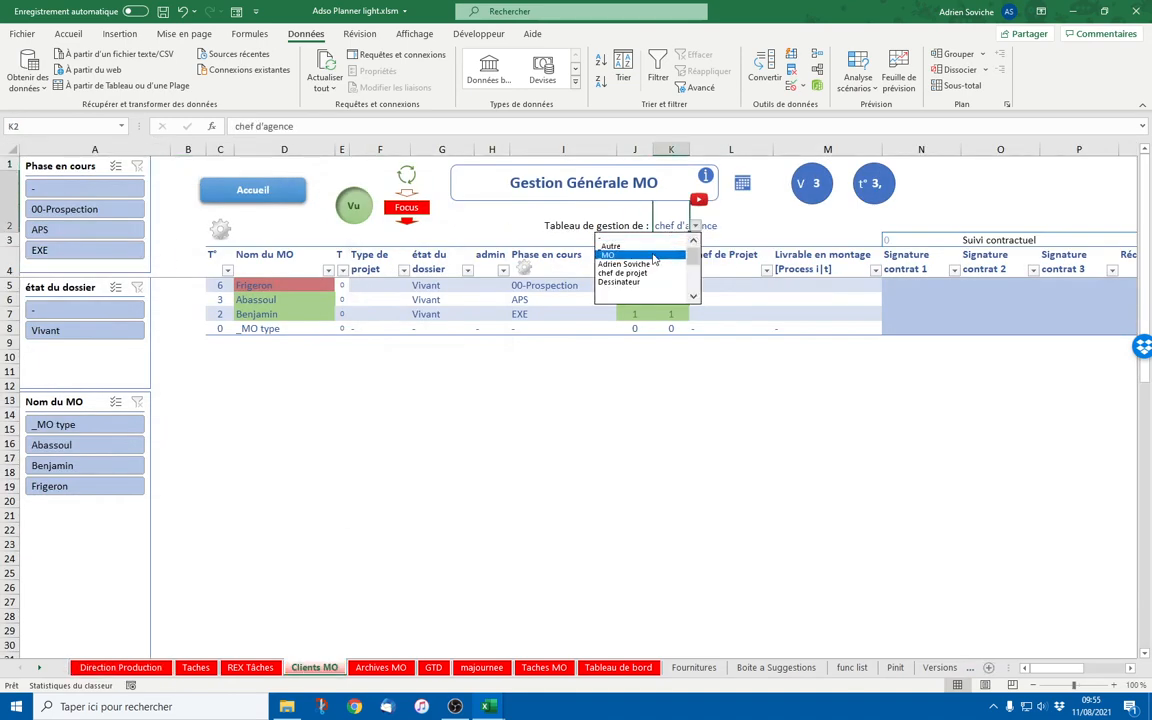
pyautogui.click(618, 250)
pyautogui.click(655, 405)
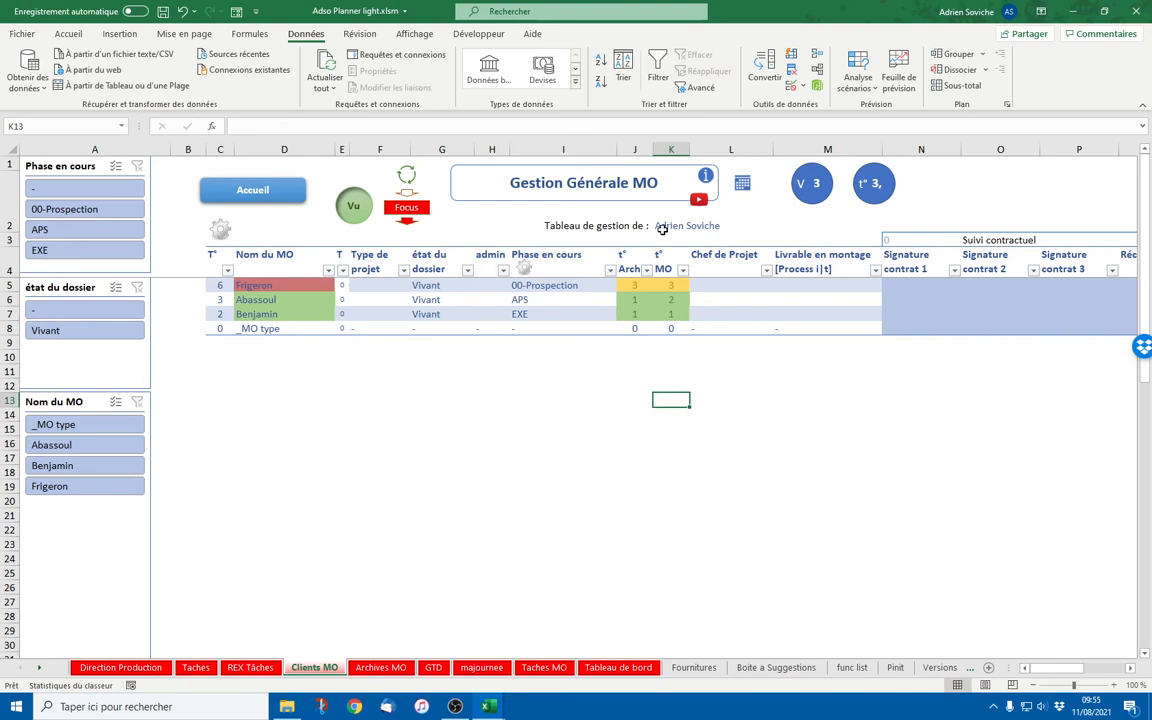
pyautogui.click(344, 298)
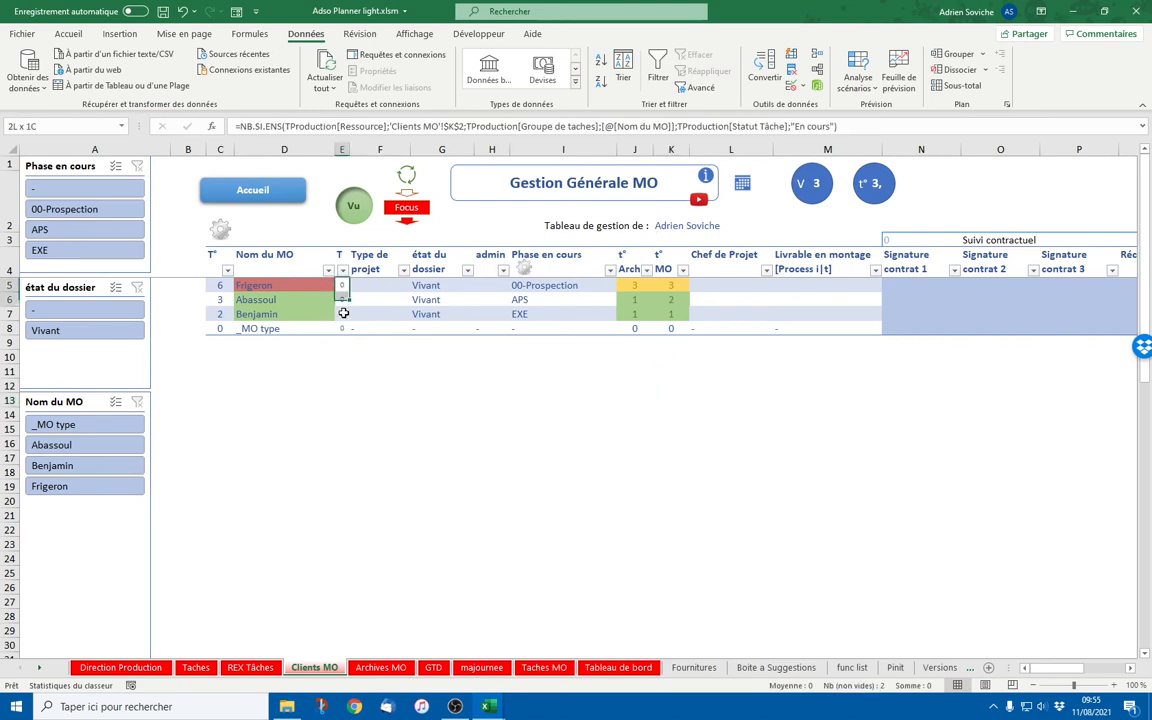
pyautogui.click(495, 404)
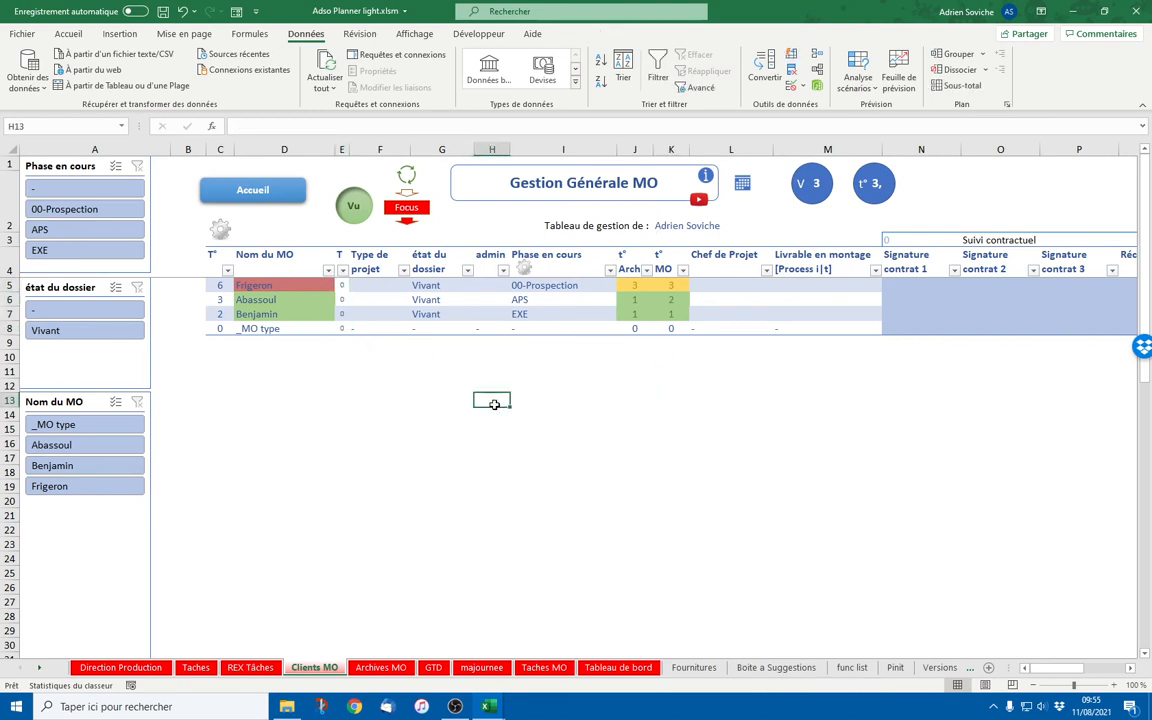
pyautogui.click(208, 219)
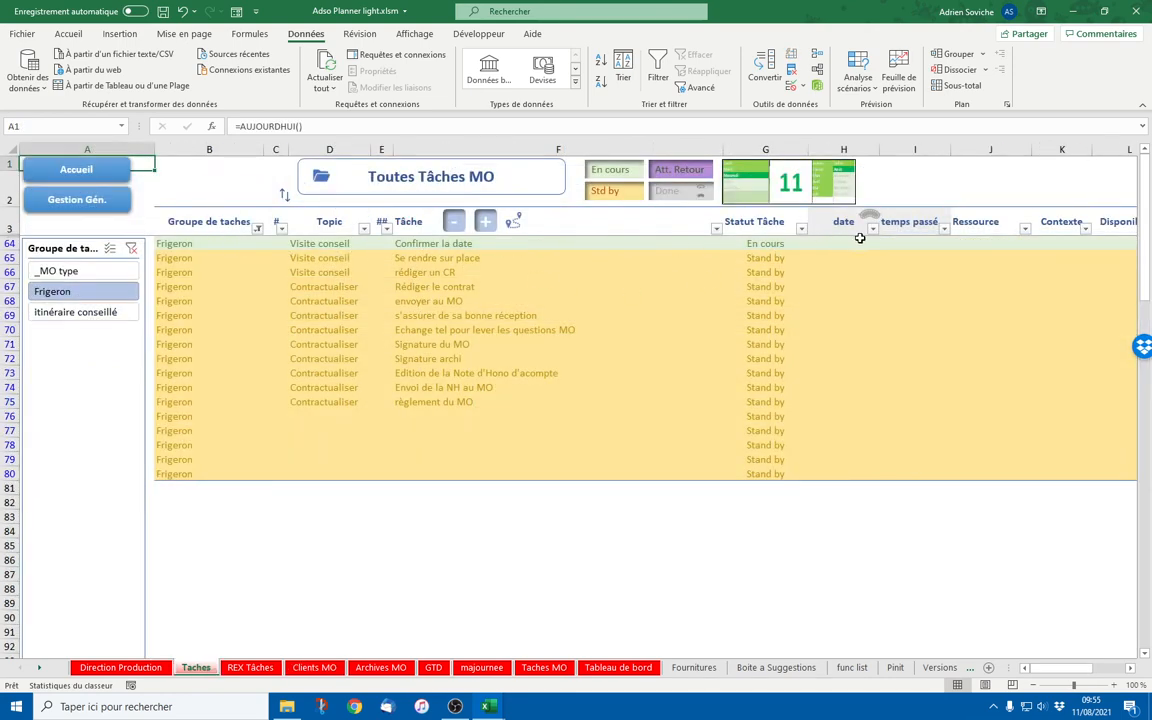
# Assign the user to Confirmer la date and copy that resource down through row 68
pyautogui.click(982, 243)
pyautogui.click(1037, 243)
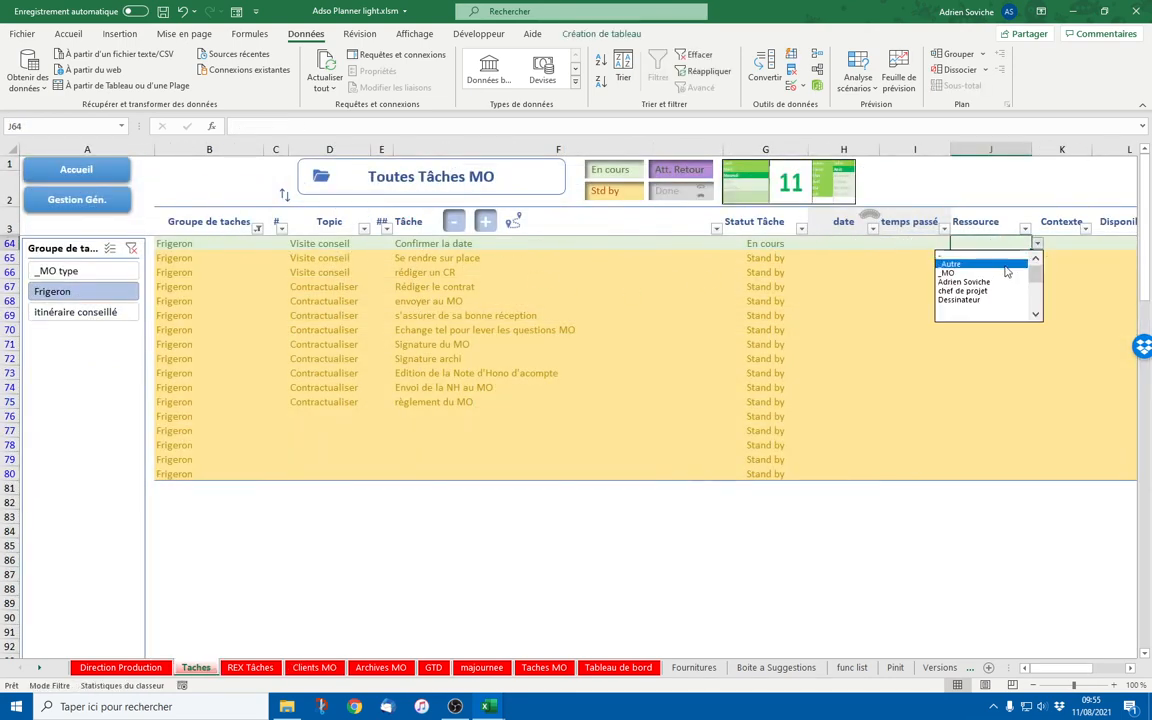
pyautogui.click(970, 282)
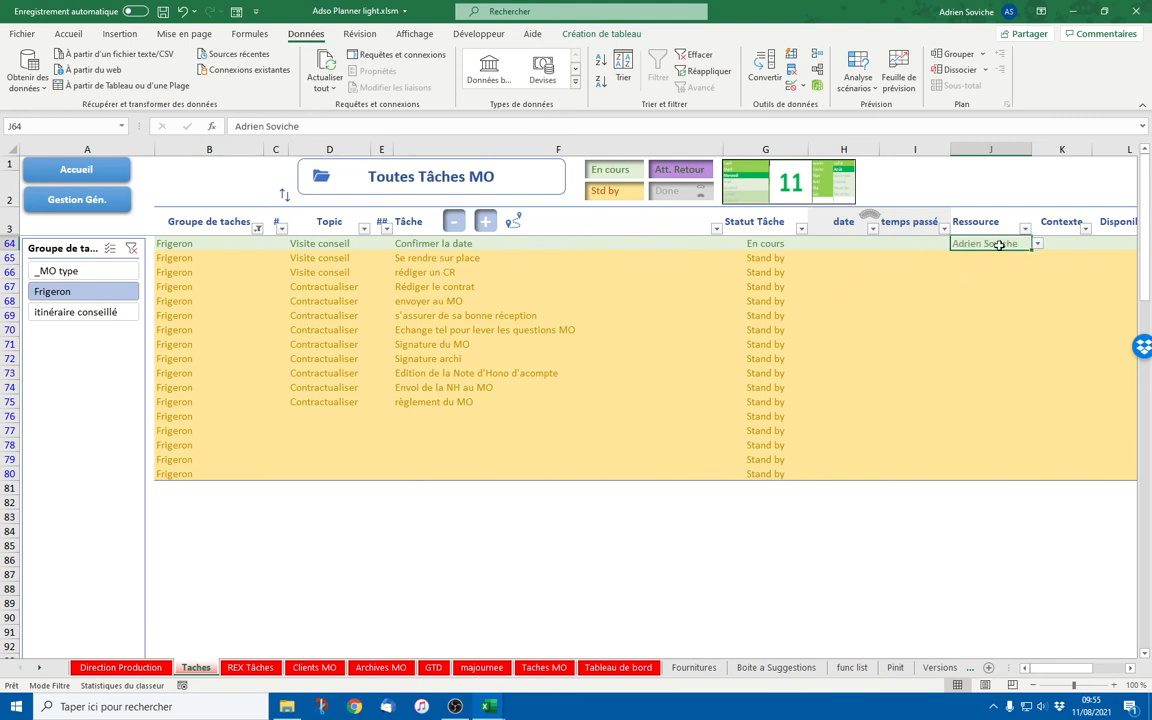
pyautogui.moveTo(1031, 250); pyautogui.dragTo(1028, 263)
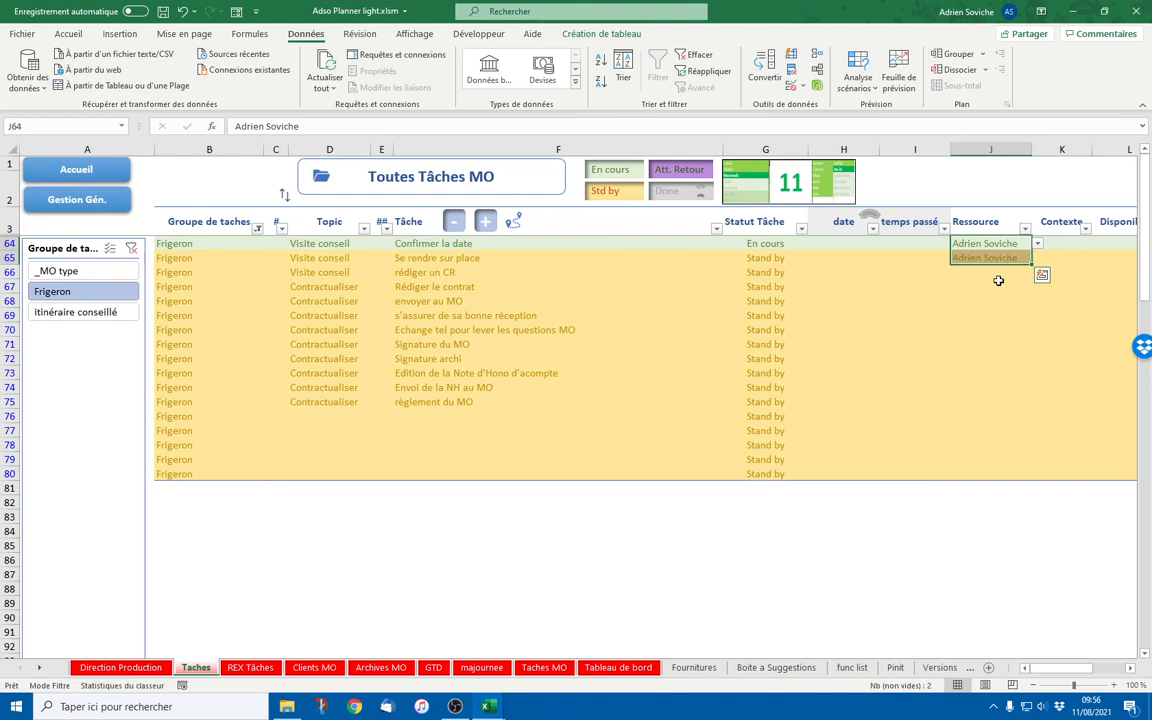
pyautogui.moveTo(433, 273); pyautogui.dragTo(985, 298)
pyautogui.click(998, 260)
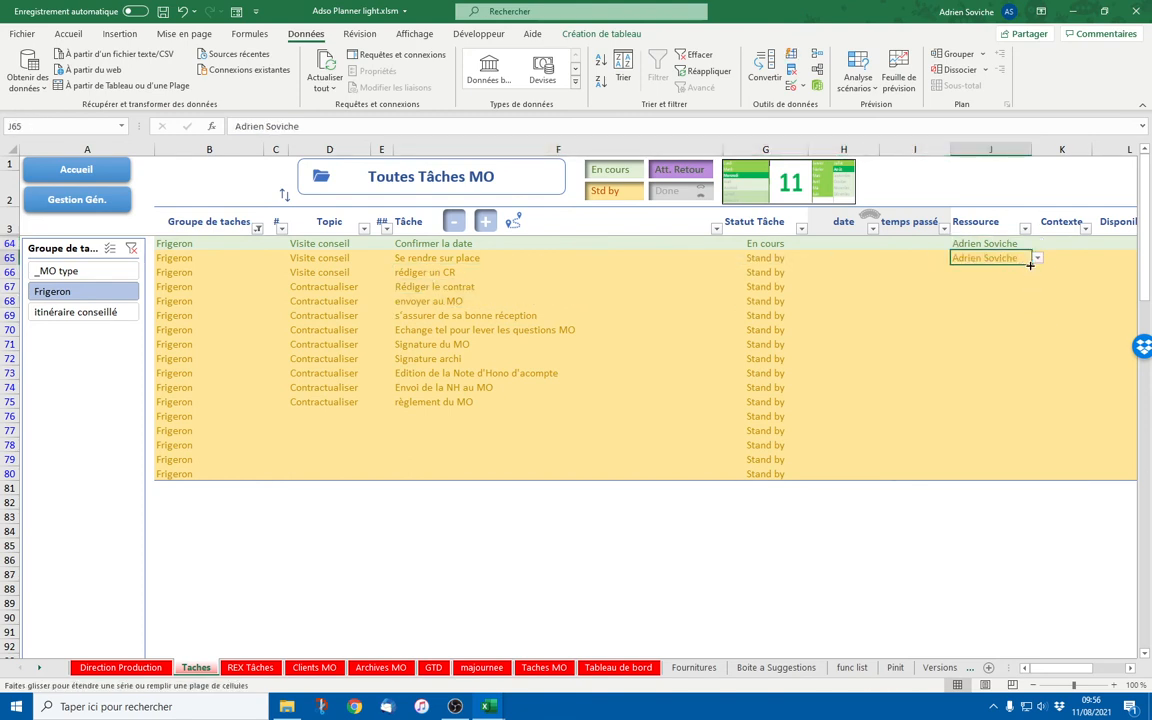
pyautogui.moveTo(1031, 265); pyautogui.dragTo(1030, 303)
pyautogui.moveTo(428, 314); pyautogui.dragTo(995, 300)
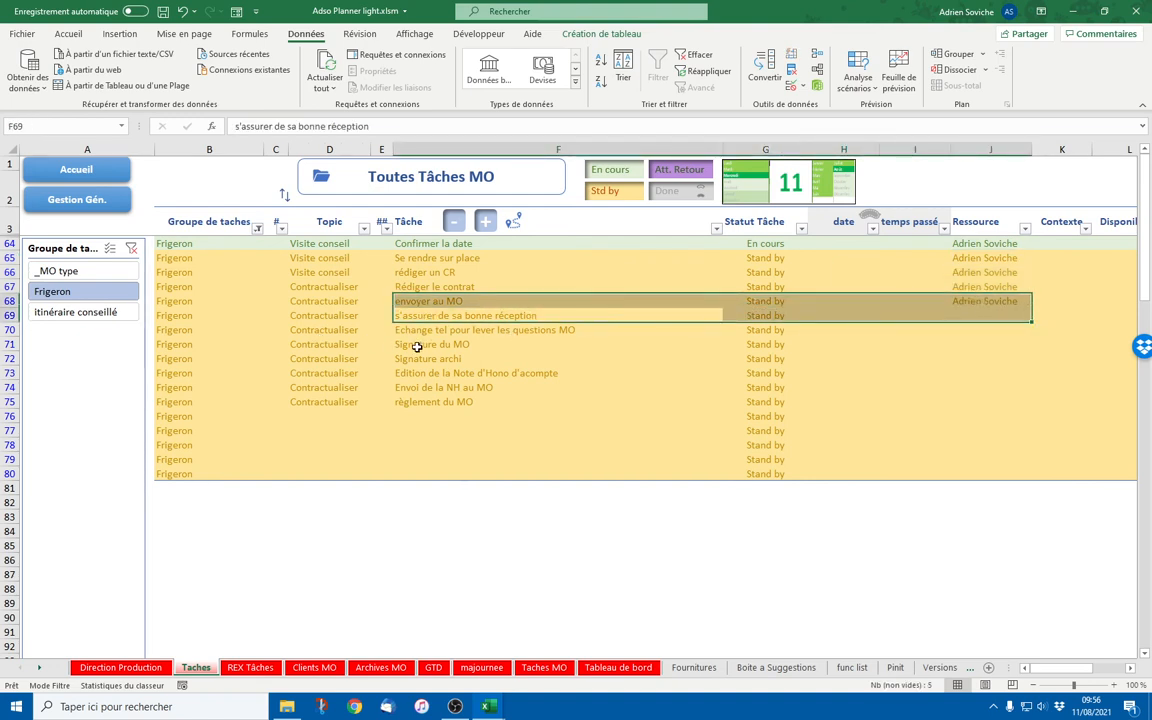
pyautogui.moveTo(442, 345); pyautogui.dragTo(976, 339)
# Set Signature du MO's resource to _MO and extend the user to rows 69 and 70
pyautogui.click(978, 339)
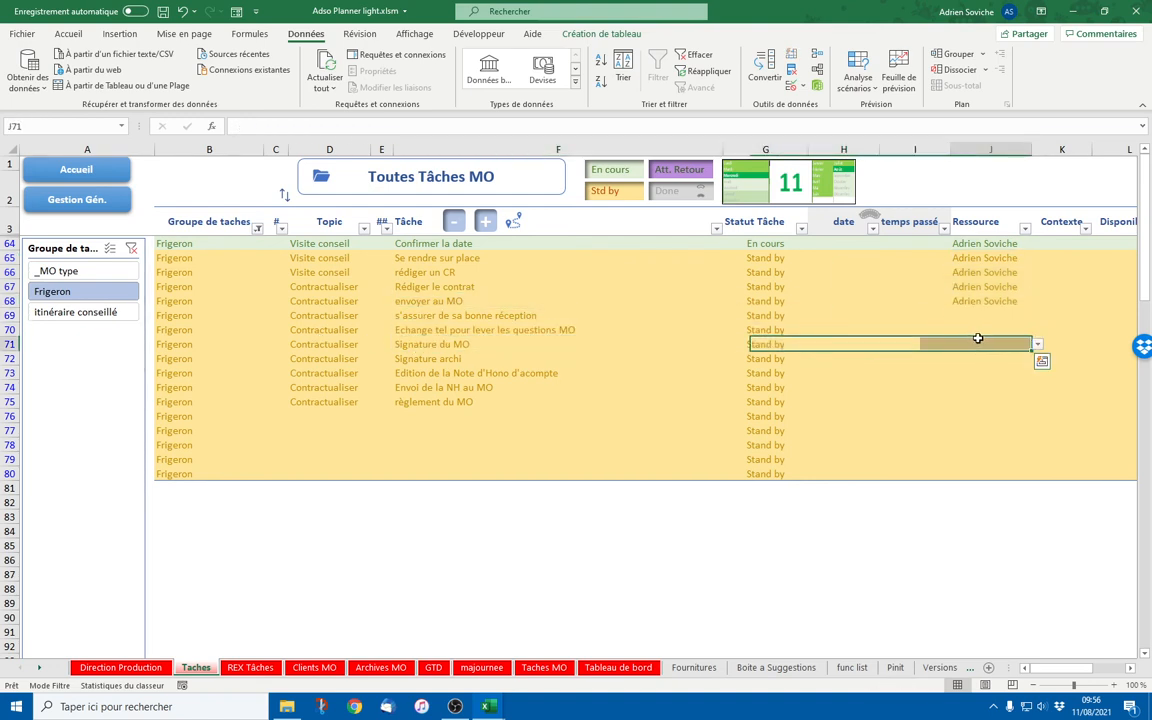
pyautogui.click(1037, 344)
pyautogui.click(966, 368)
pyautogui.click(1021, 305)
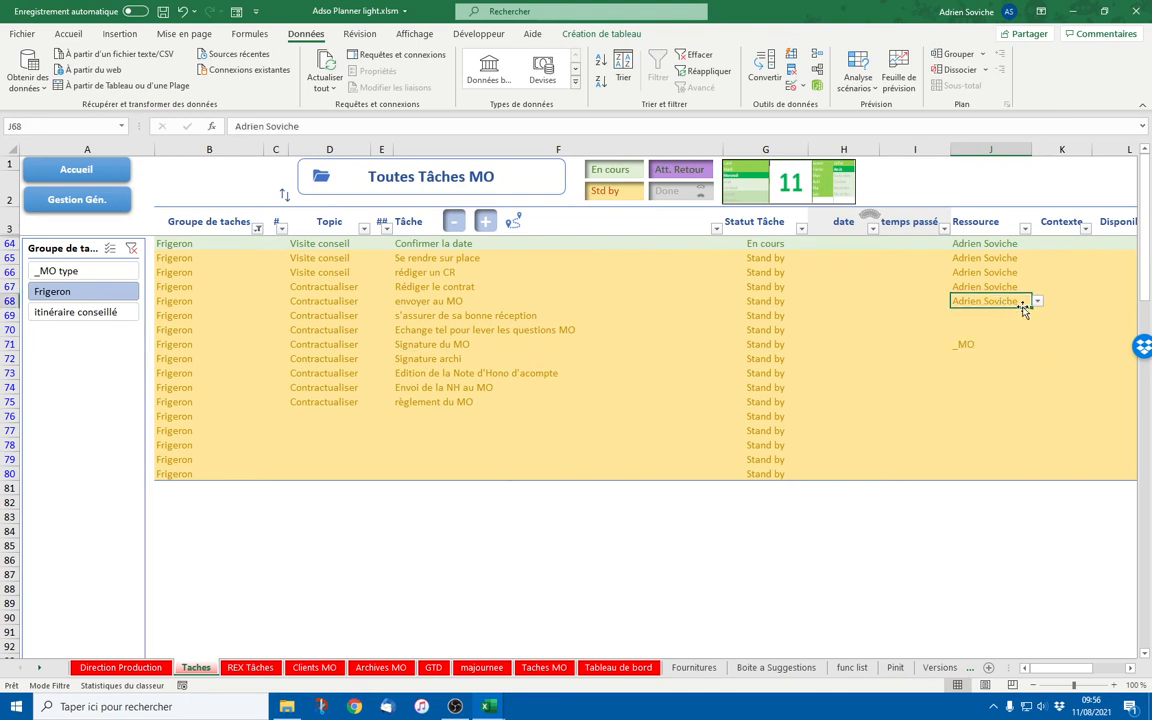
pyautogui.moveTo(1030, 308); pyautogui.dragTo(1028, 334)
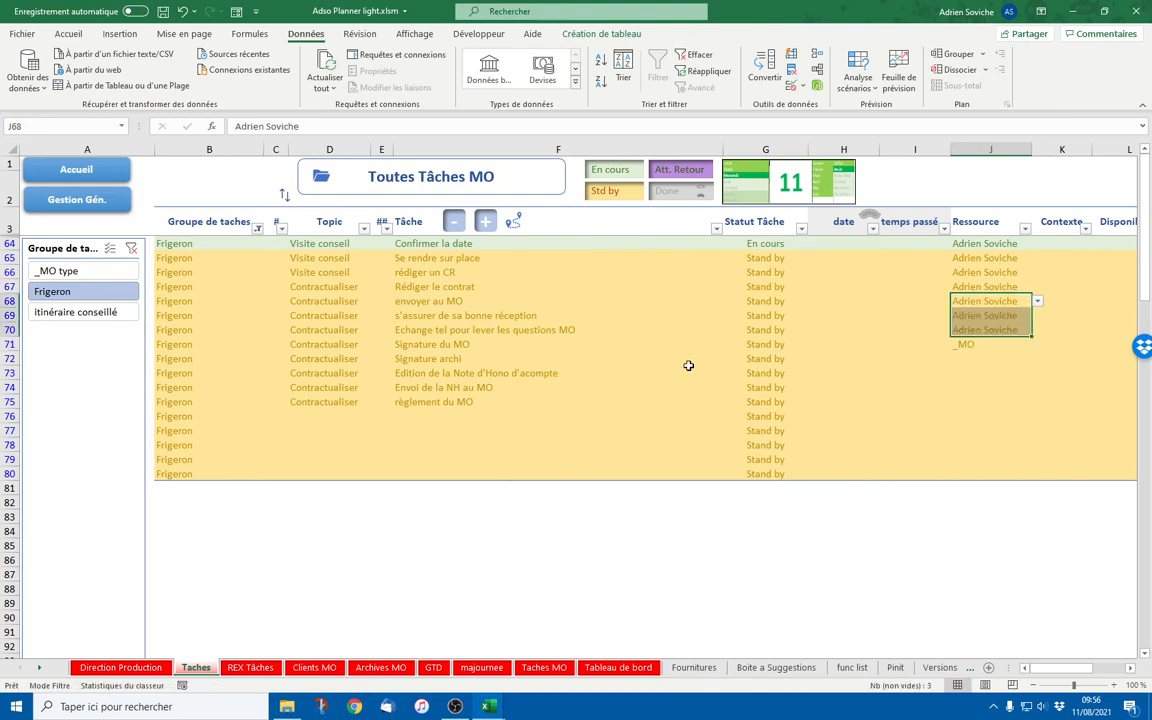
pyautogui.moveTo(490, 361)
pyautogui.mouseDown()
pyautogui.moveTo(1049, 373)
pyautogui.moveTo(1054, 384)
pyautogui.mouseUp()
# Give règlement du MO to _MO, Signature archi and rows 73–74 to the user, then review assignments
pyautogui.click(1008, 403)
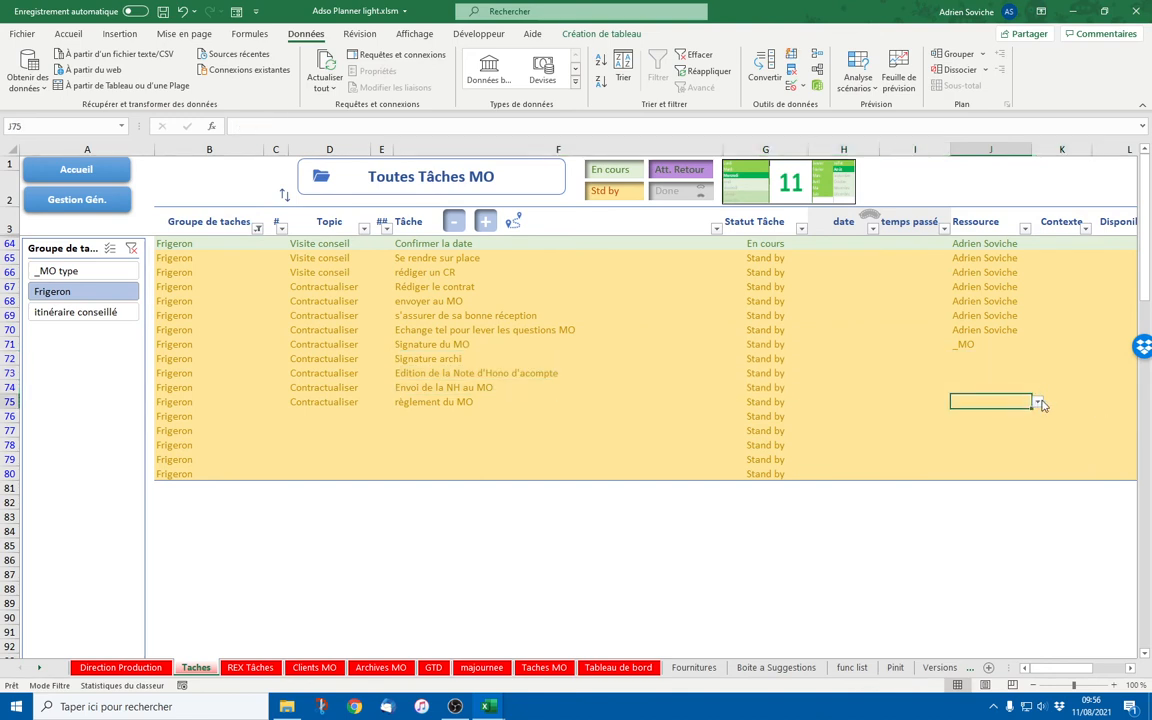
pyautogui.click(1039, 402)
pyautogui.click(981, 433)
pyautogui.click(988, 357)
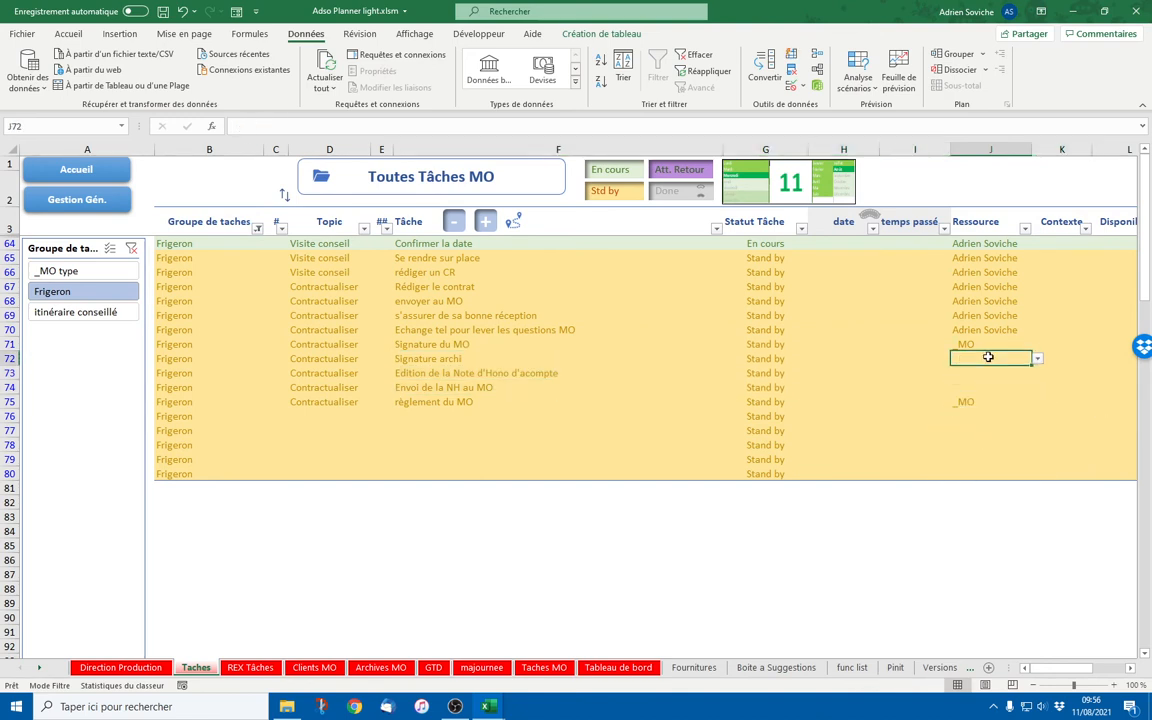
pyautogui.click(1039, 359)
pyautogui.click(980, 396)
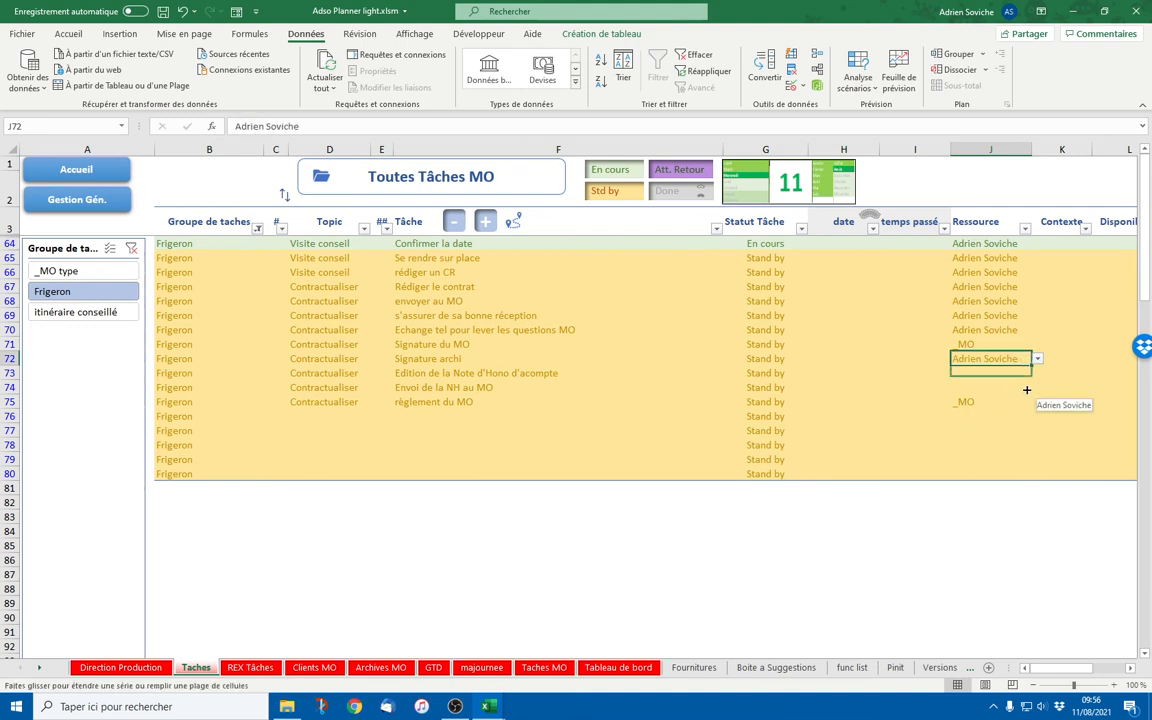
pyautogui.moveTo(1026, 390); pyautogui.dragTo(1005, 392)
pyautogui.click(960, 445)
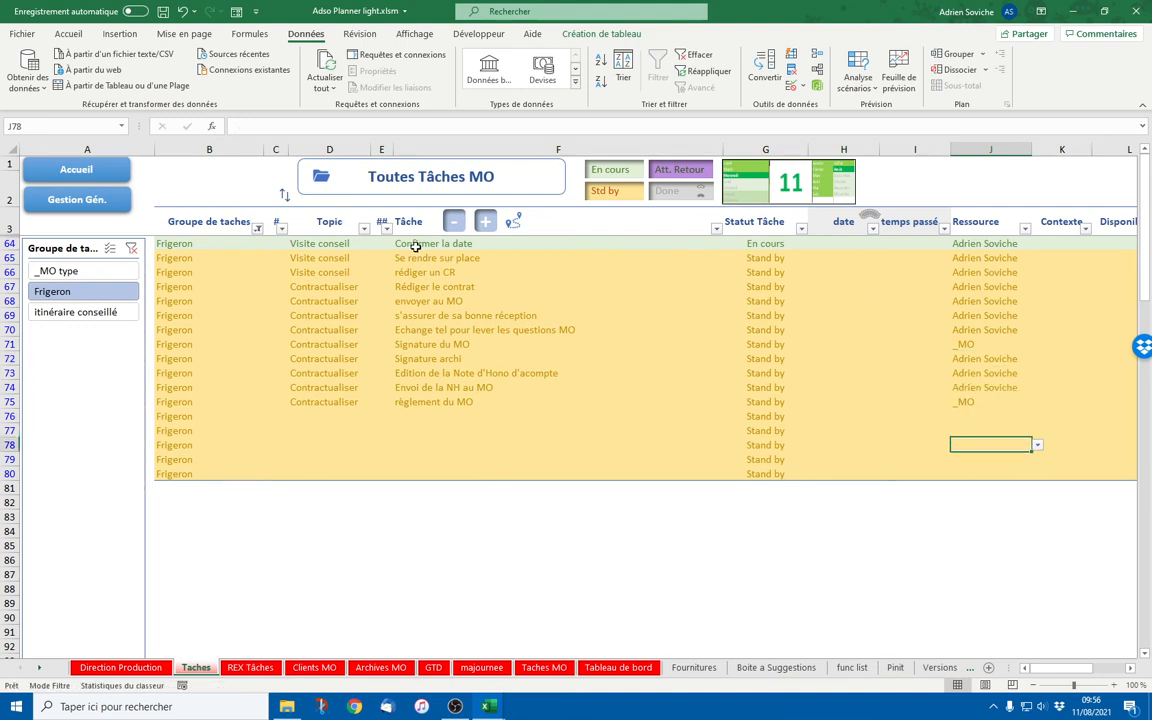
pyautogui.moveTo(420, 244); pyautogui.dragTo(418, 397)
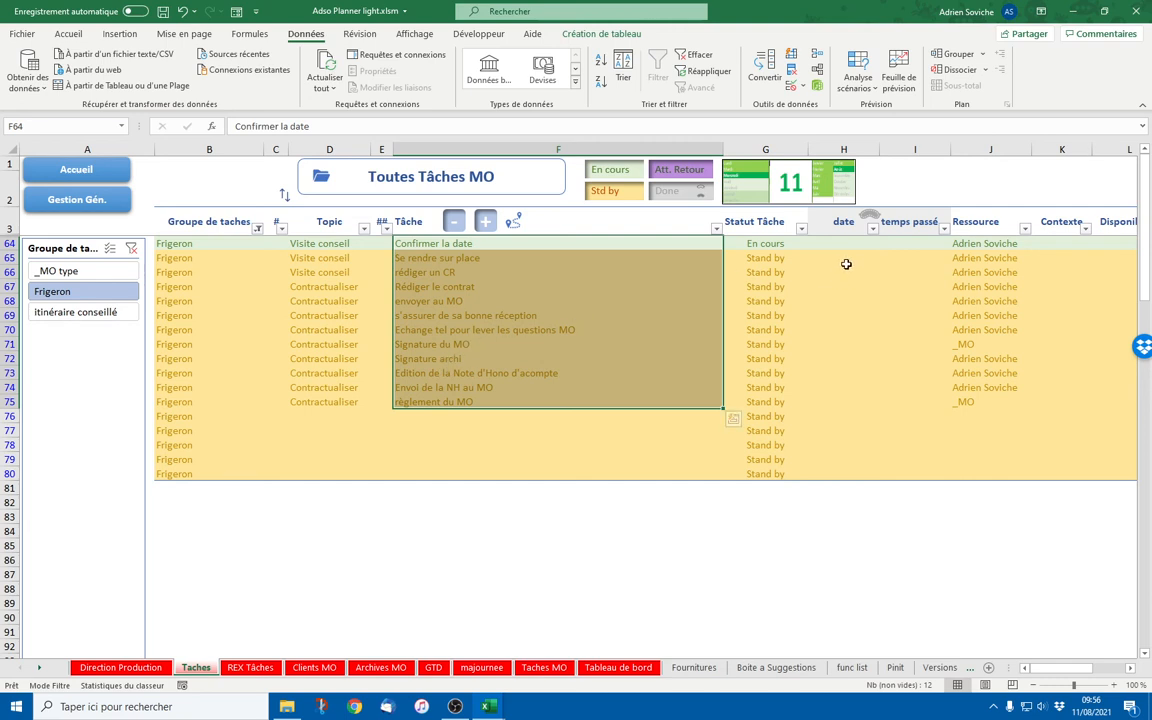
pyautogui.moveTo(478, 245); pyautogui.dragTo(473, 389)
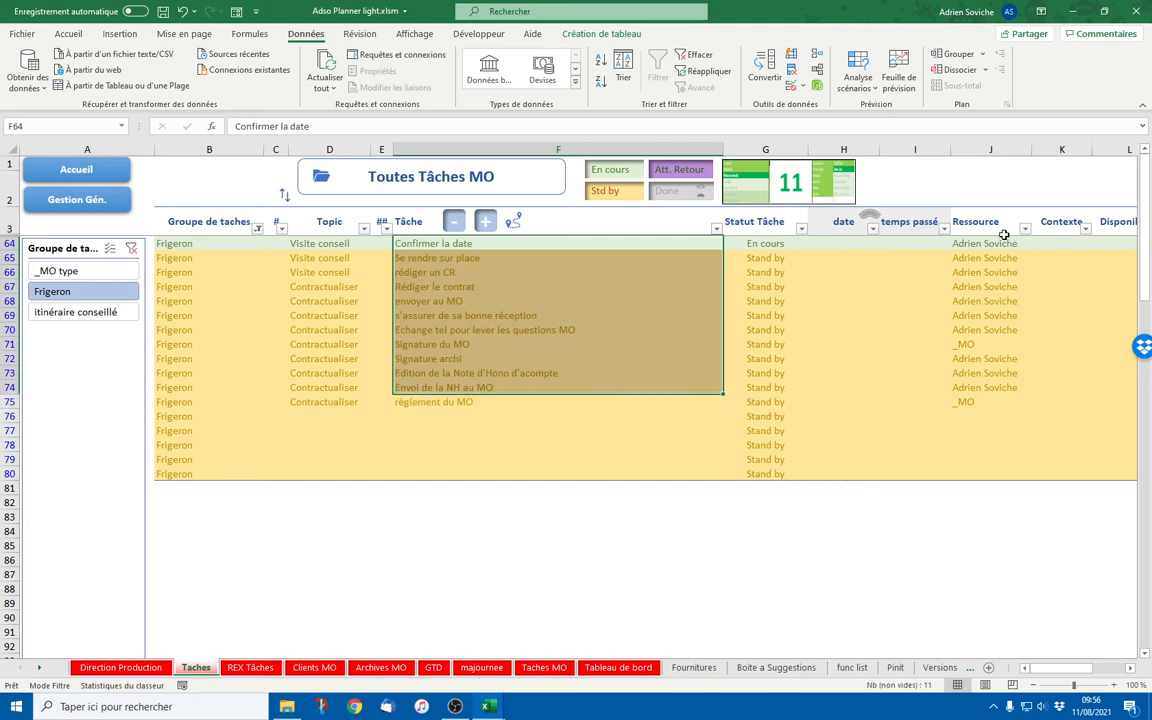
pyautogui.moveTo(988, 244); pyautogui.dragTo(972, 393)
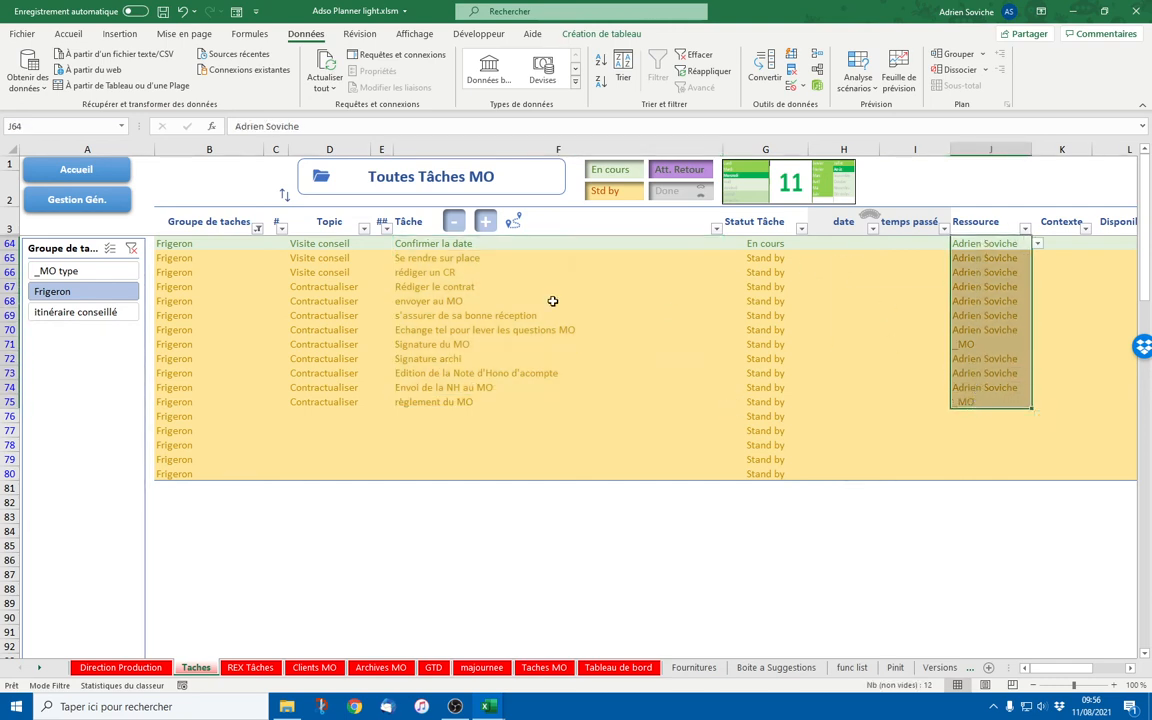
pyautogui.click(80, 196)
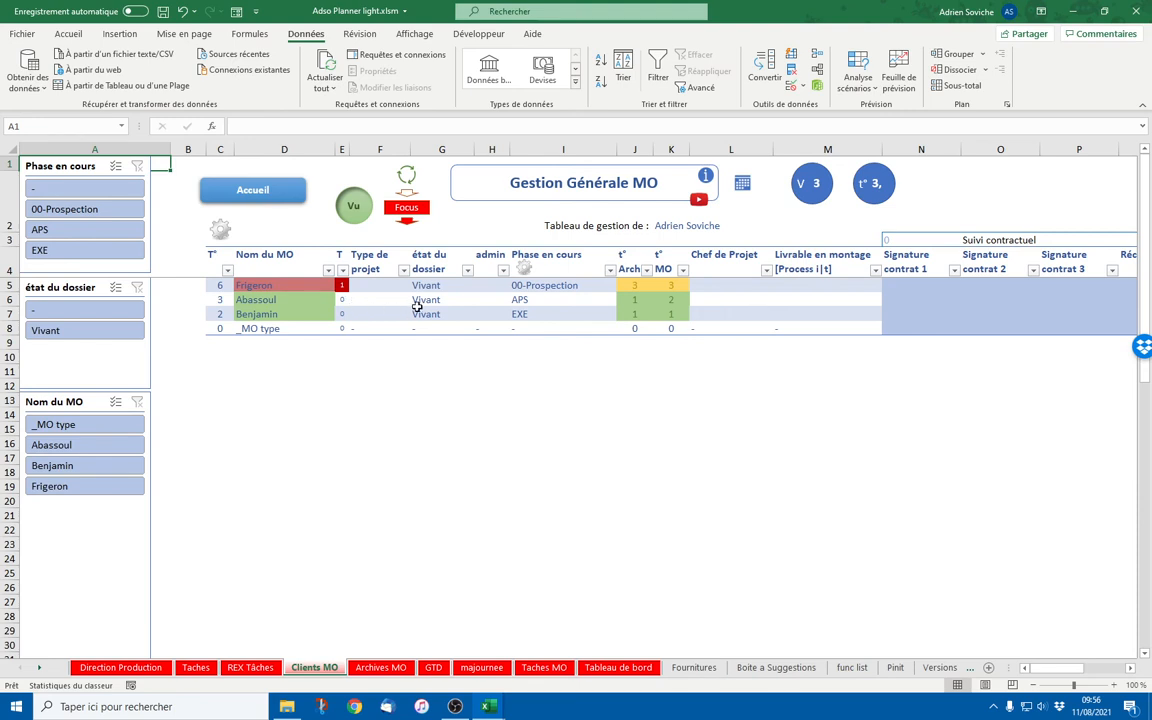
pyautogui.click(680, 225)
pyautogui.click(695, 226)
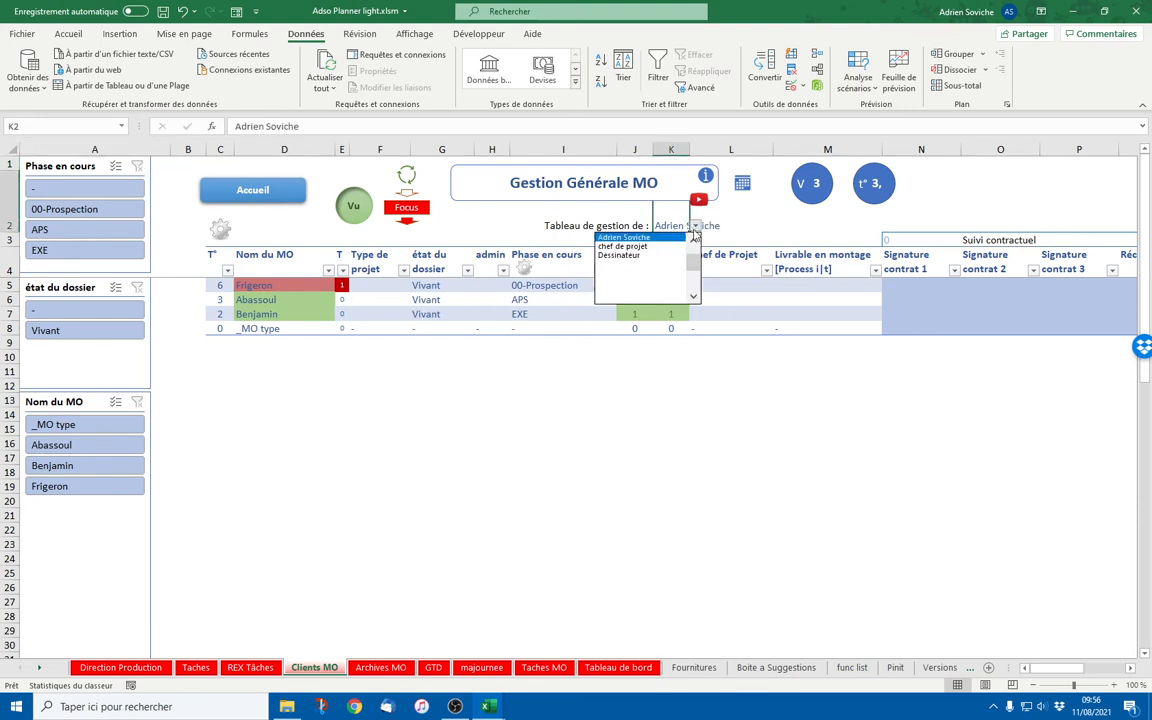
pyautogui.click(666, 246)
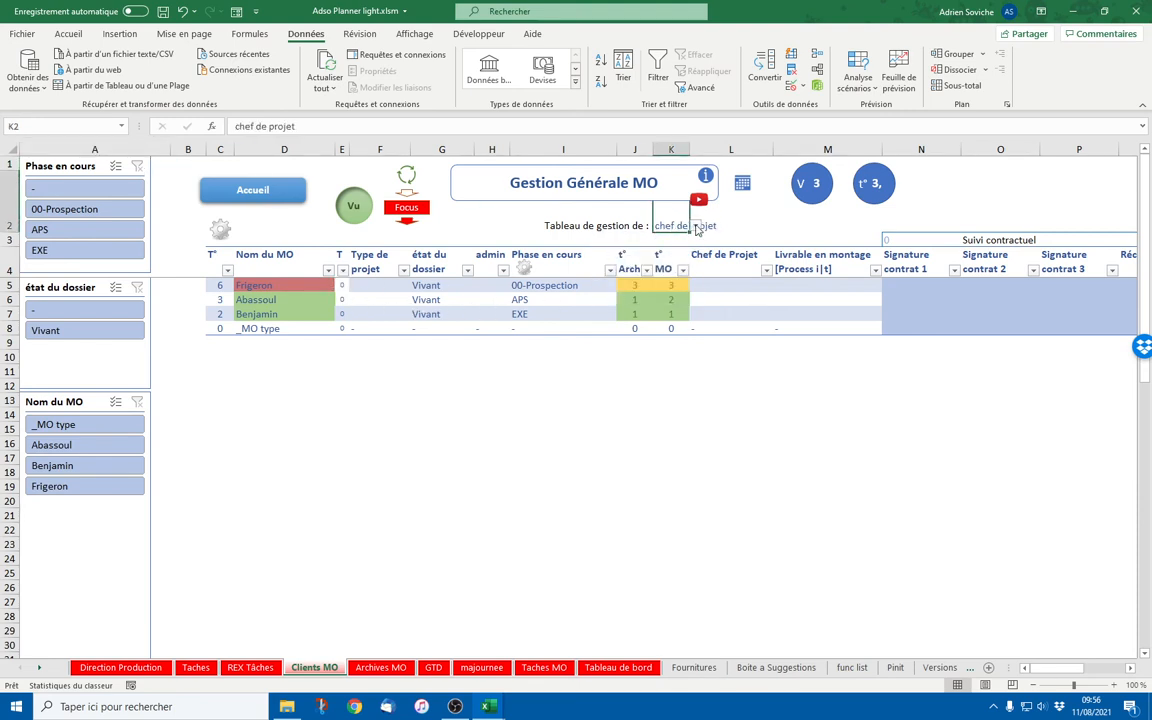
pyautogui.click(696, 227)
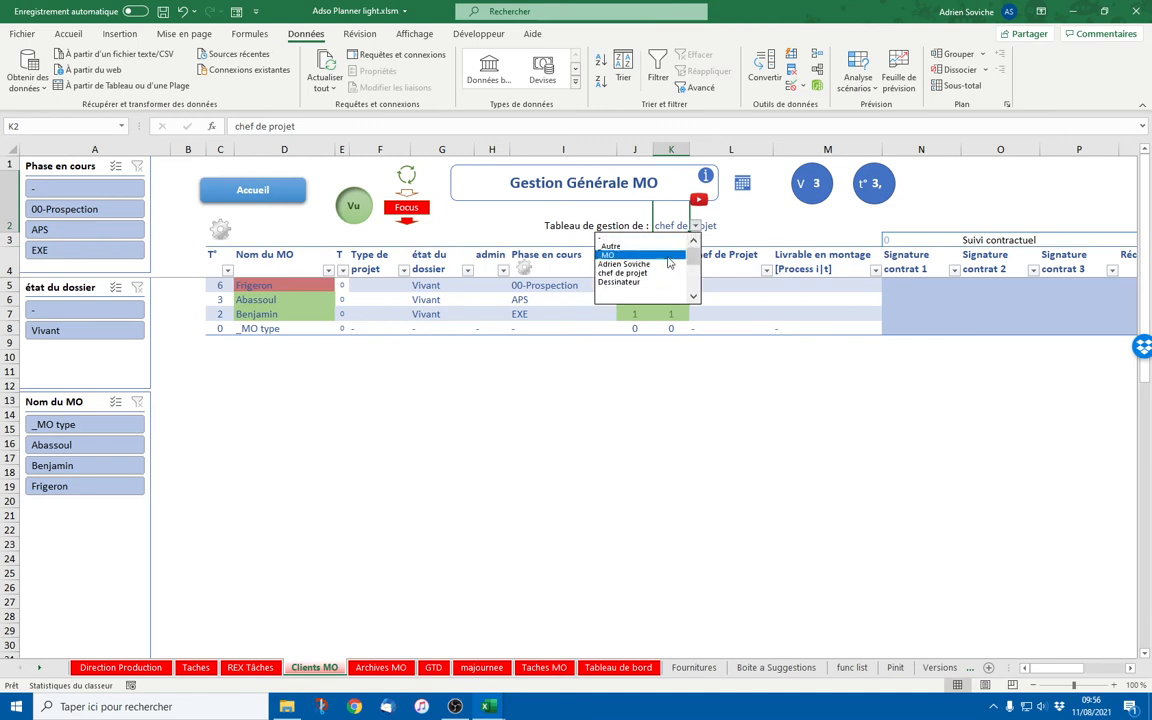
pyautogui.click(668, 263)
pyautogui.click(295, 287)
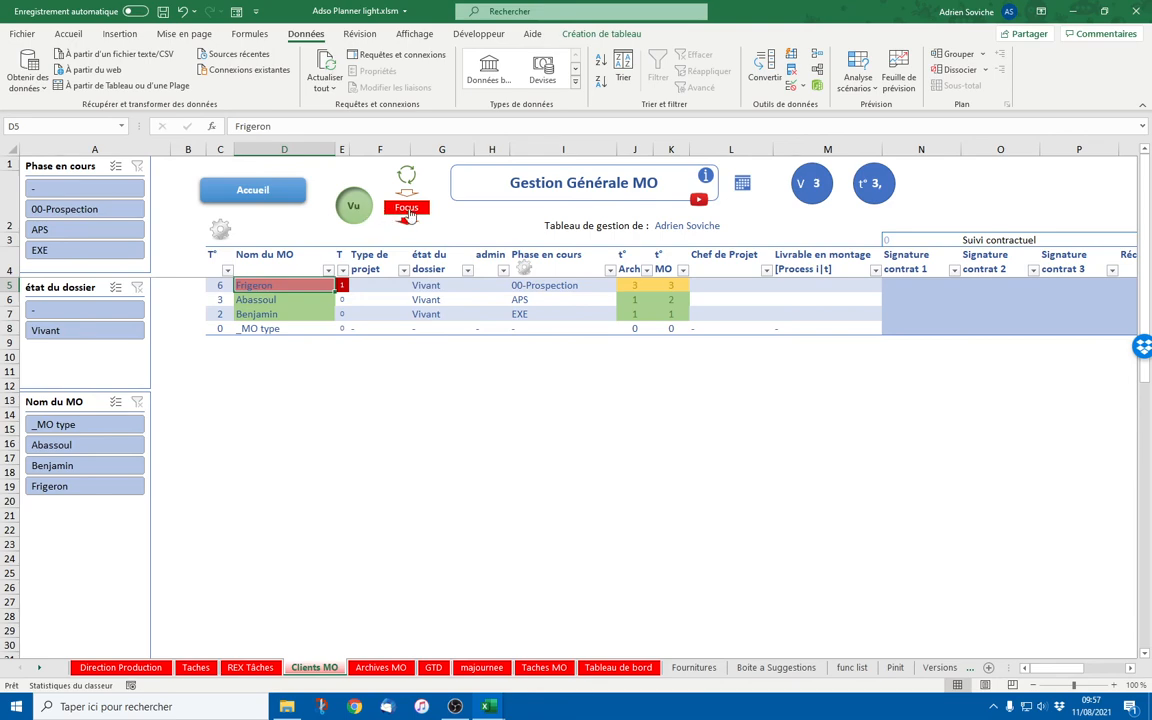
pyautogui.click(216, 231)
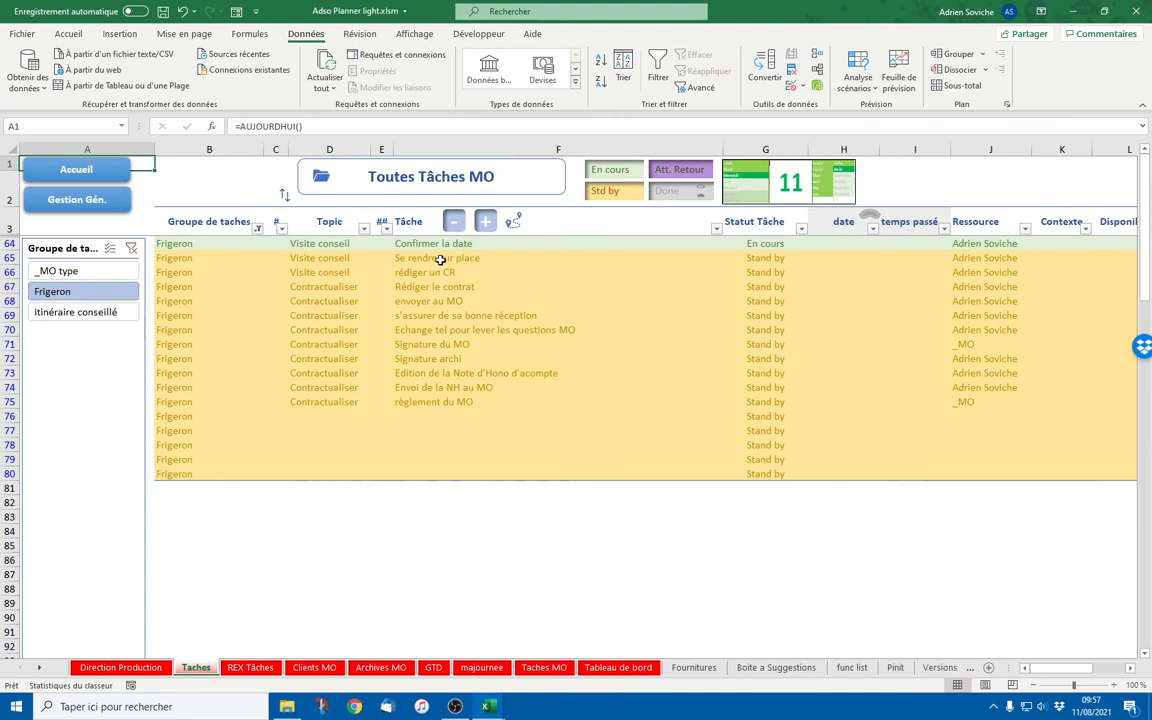
pyautogui.click(984, 247)
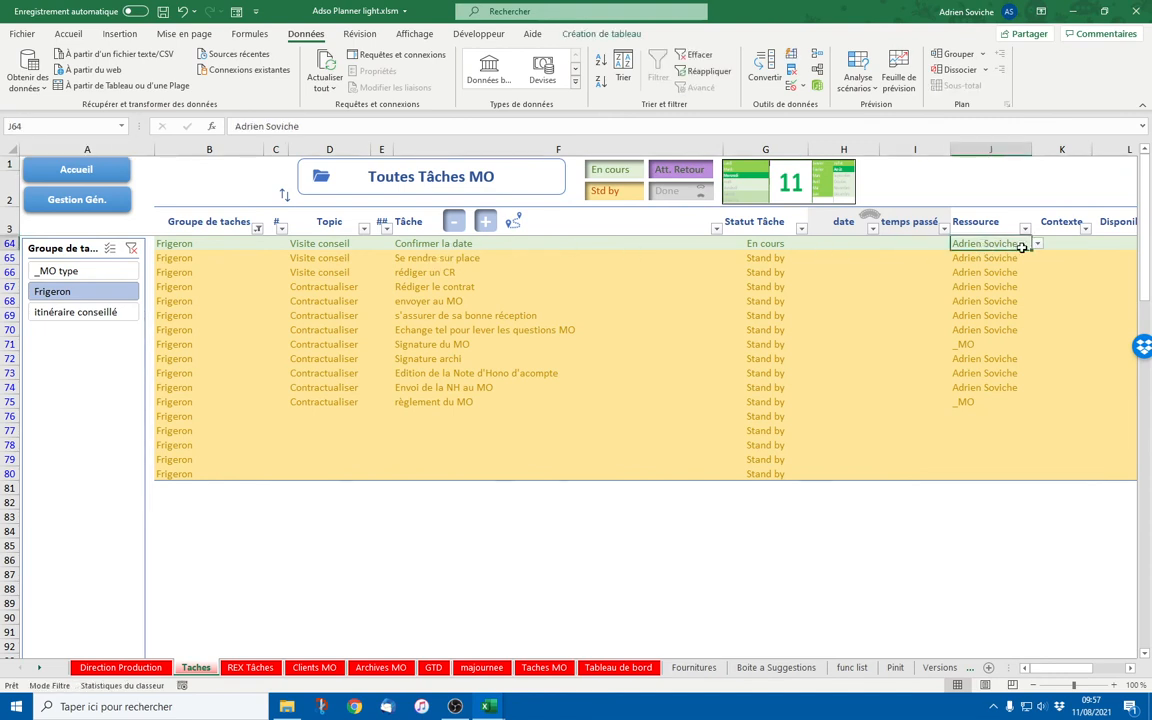
pyautogui.click(1037, 244)
pyautogui.click(998, 273)
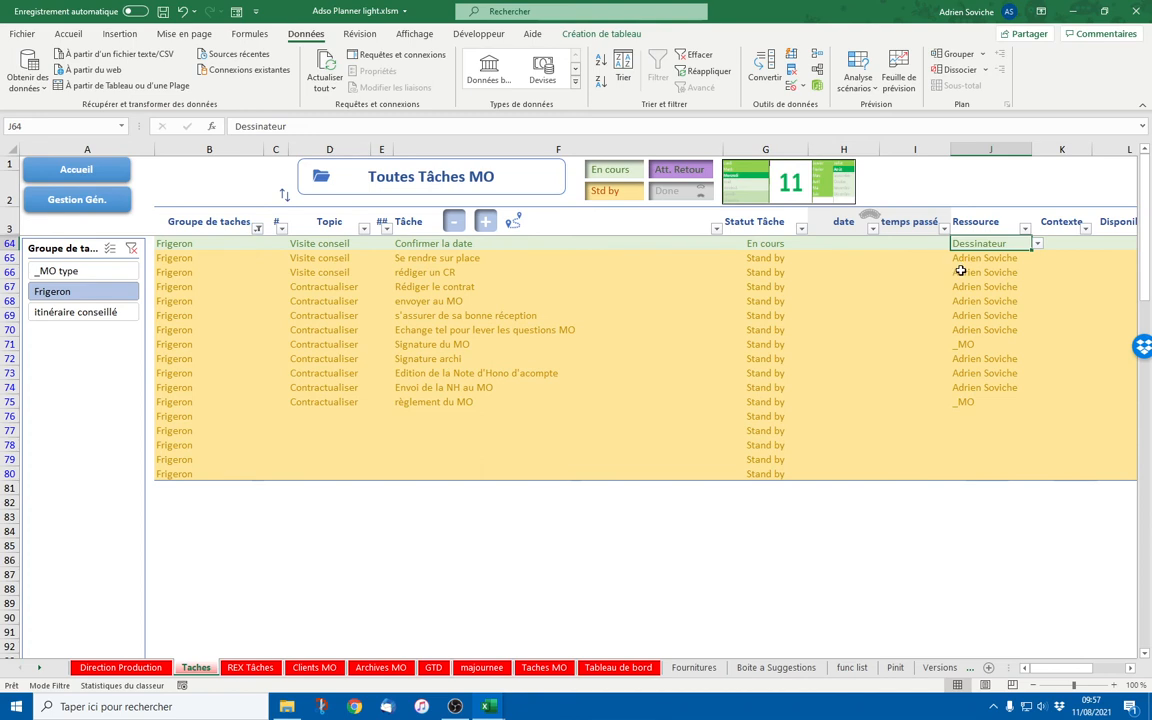
pyautogui.click(1037, 244)
pyautogui.click(1036, 261)
pyautogui.click(985, 263)
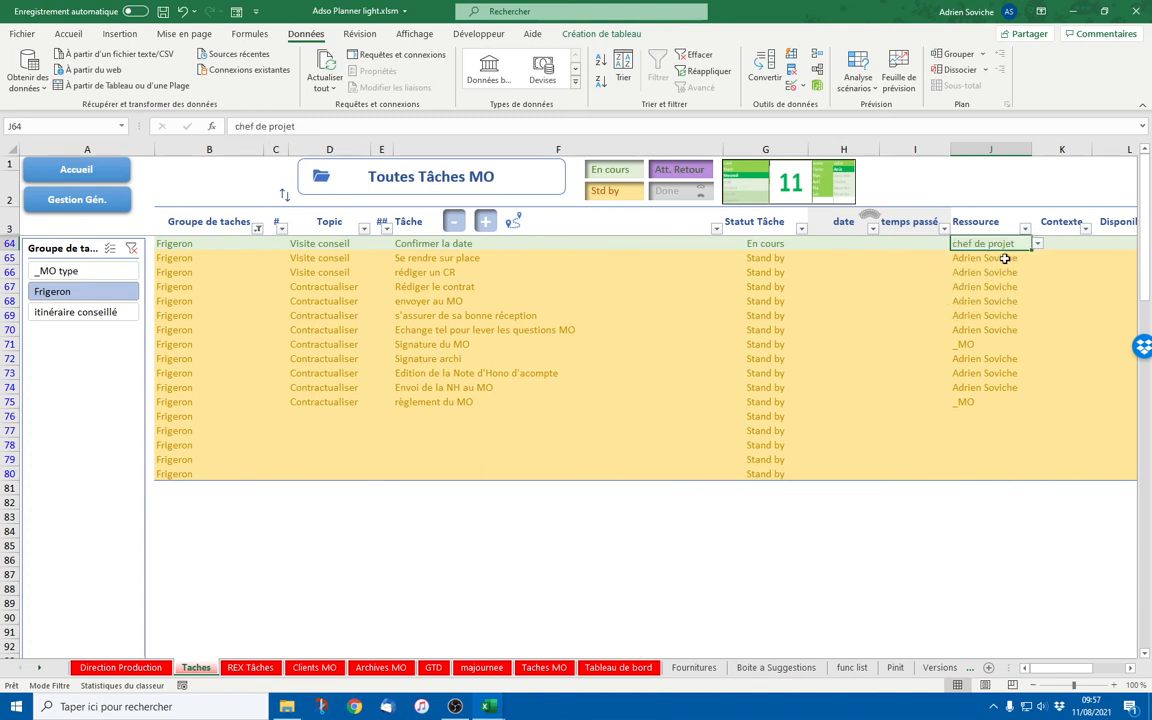
pyautogui.click(763, 240)
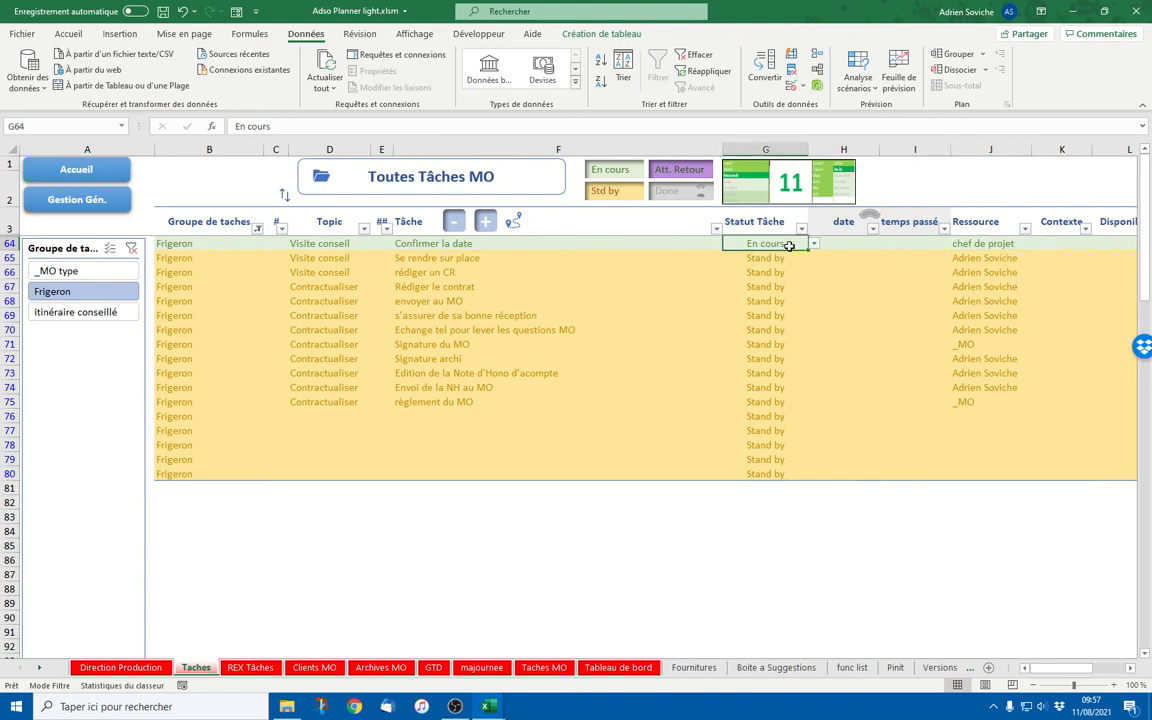
pyautogui.click(814, 244)
pyautogui.click(775, 266)
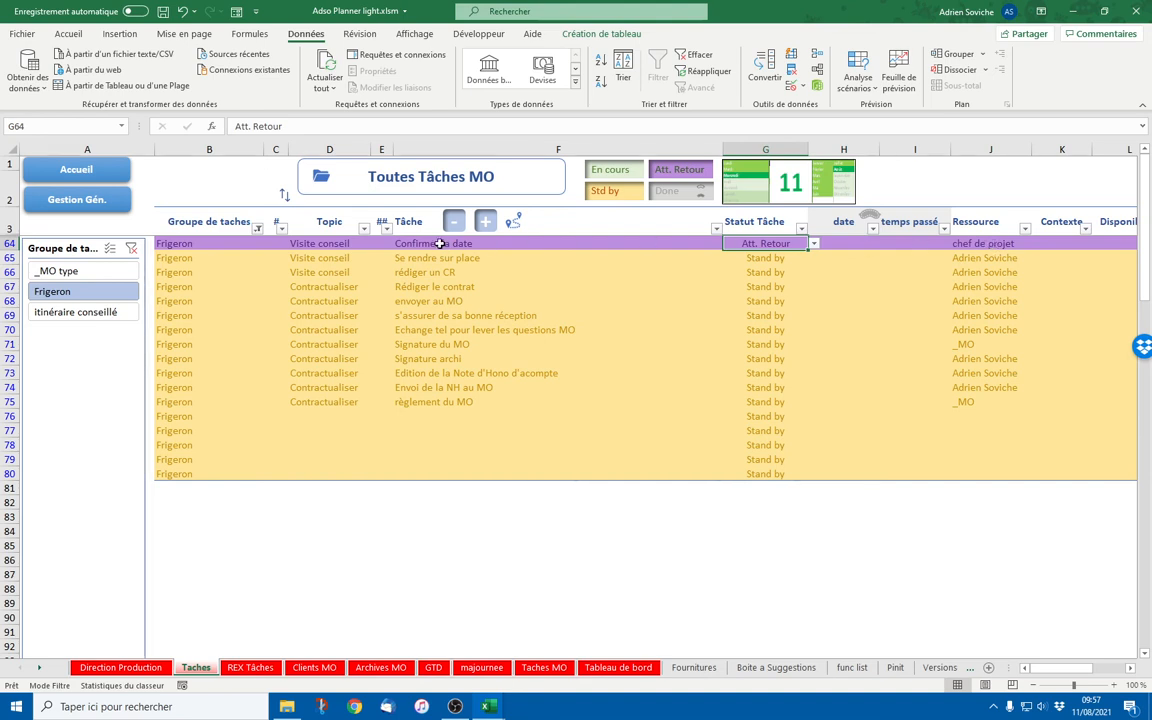
pyautogui.click(980, 243)
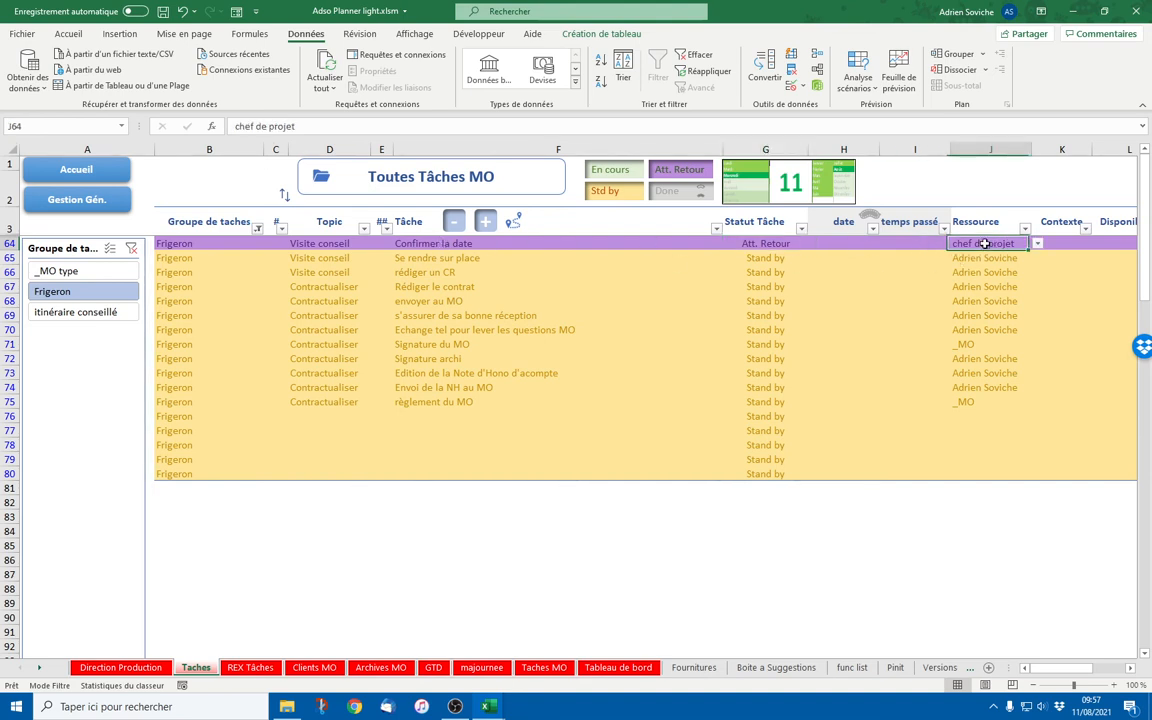
pyautogui.click(1038, 245)
pyautogui.scroll(3, 1041, 290)
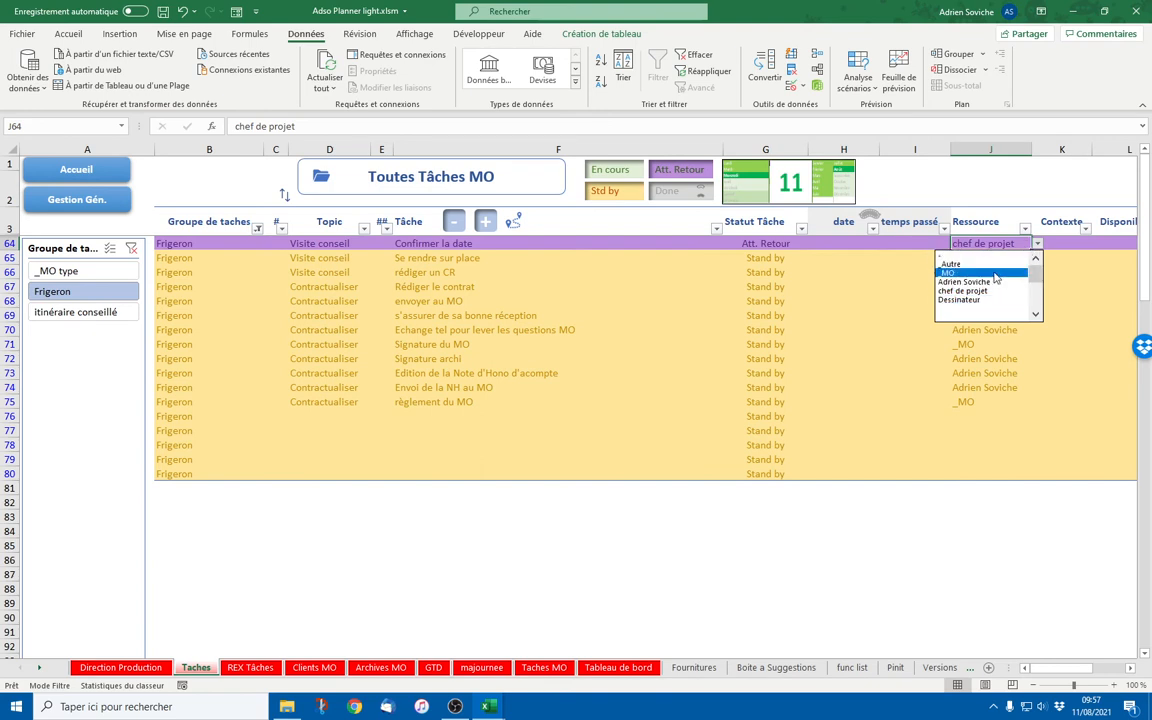
pyautogui.click(985, 284)
pyautogui.click(800, 244)
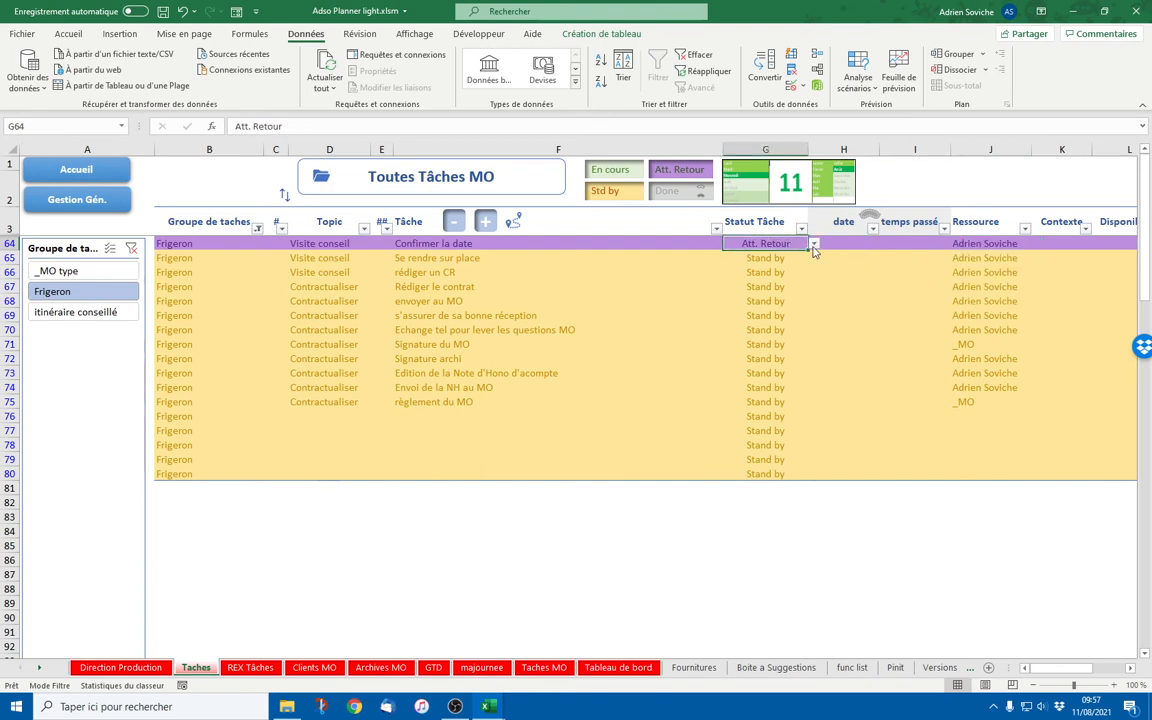
pyautogui.click(813, 244)
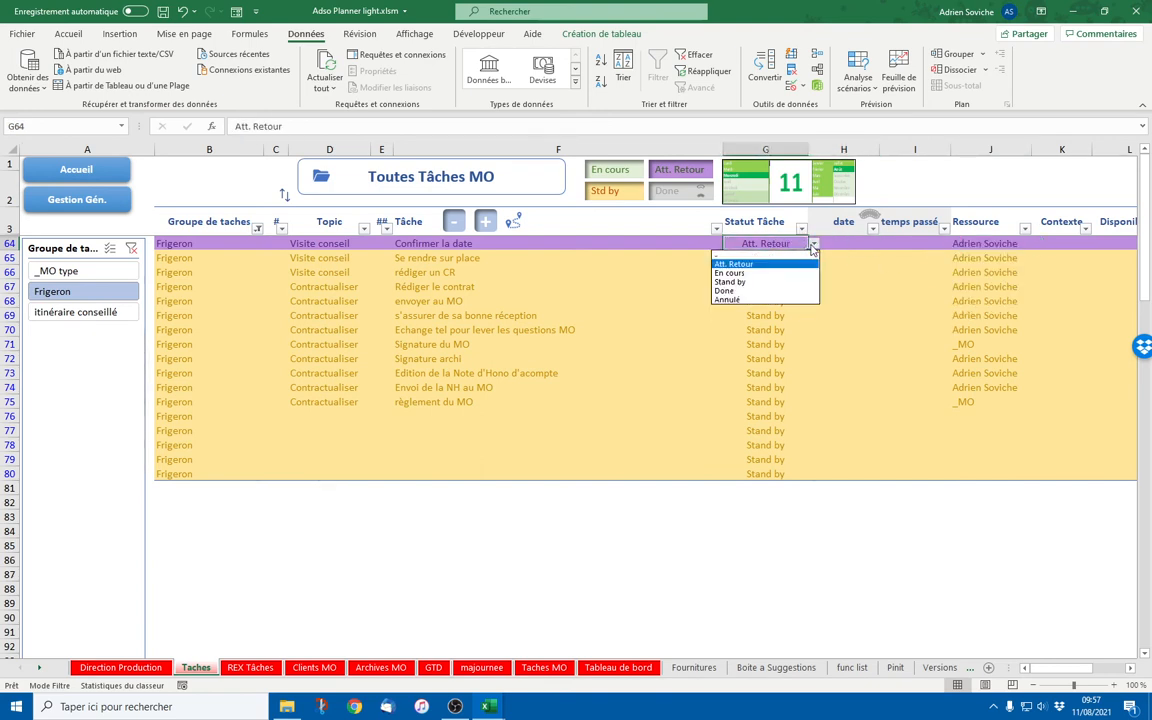
pyautogui.click(760, 272)
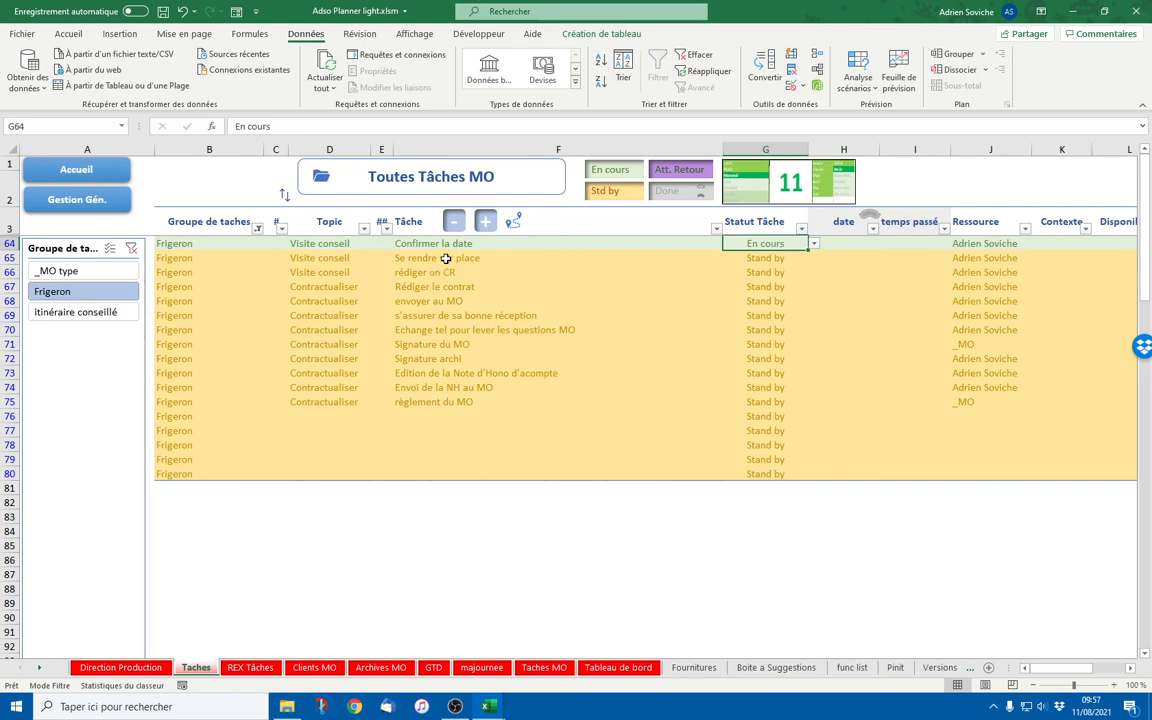
# Enter date 9/08 and 5min for Confirmer la date in row 64, then clear both
pyautogui.moveTo(455, 260); pyautogui.dragTo(435, 401)
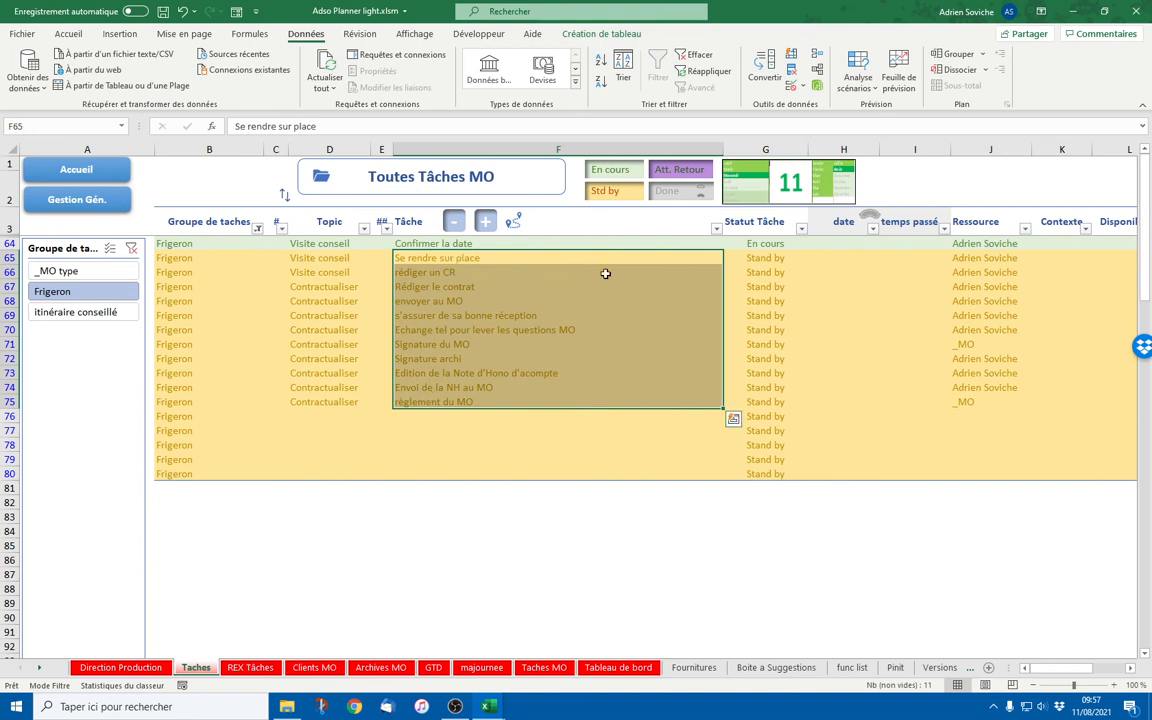
pyautogui.click(784, 247)
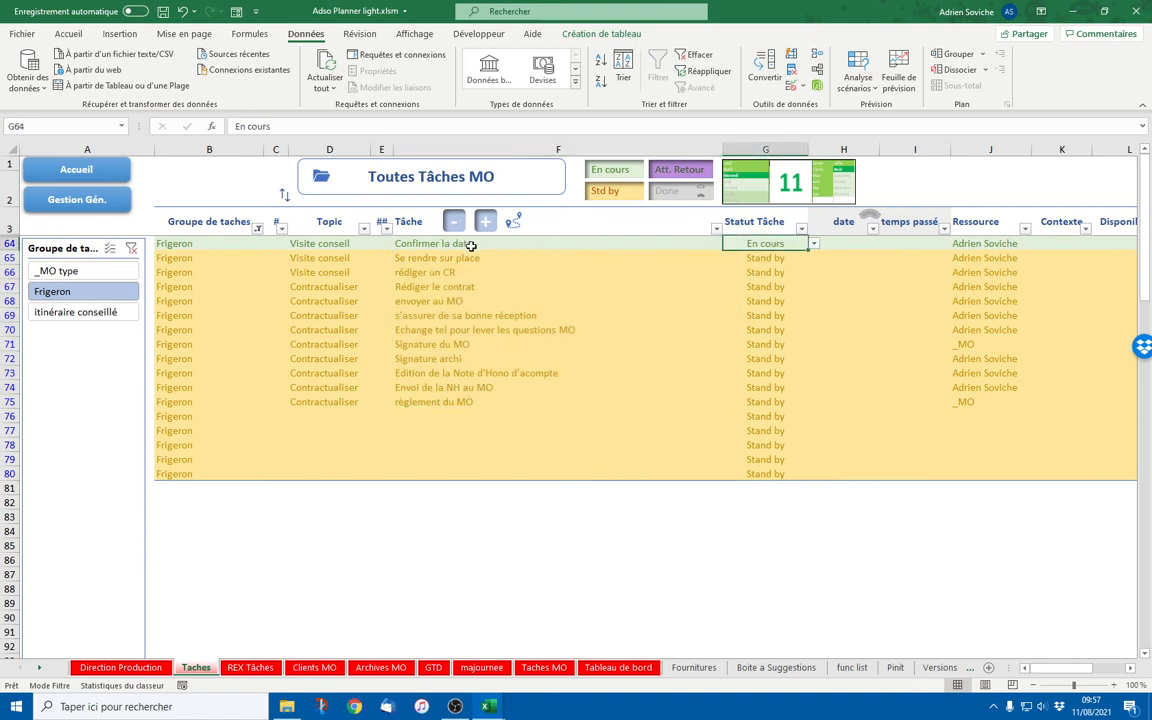
pyautogui.click(871, 243)
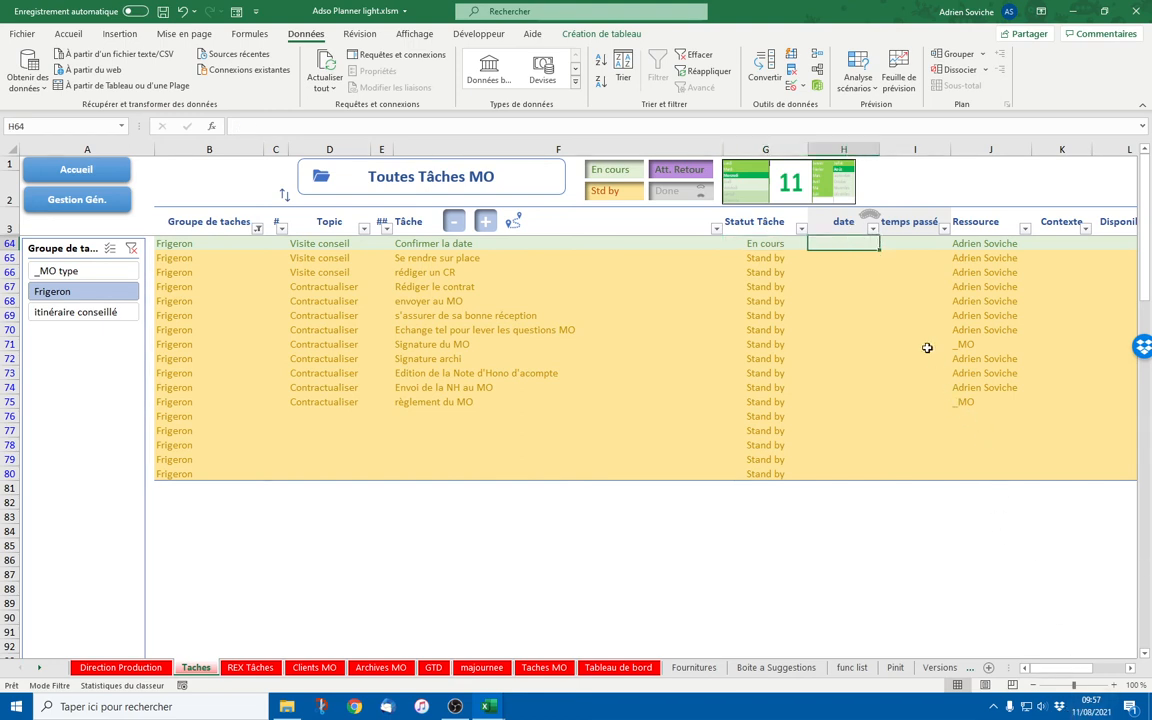
pyautogui.write('9/0')
pyautogui.write('8')
pyautogui.press('Tab')
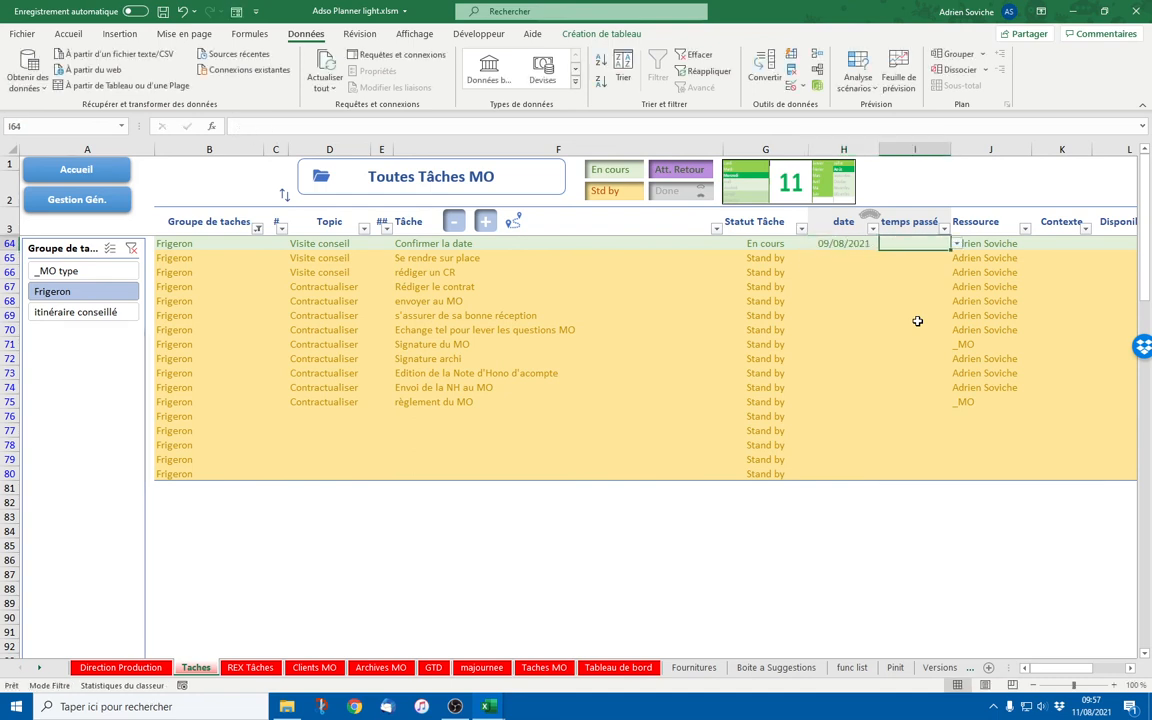
pyautogui.click(956, 243)
pyautogui.click(875, 258)
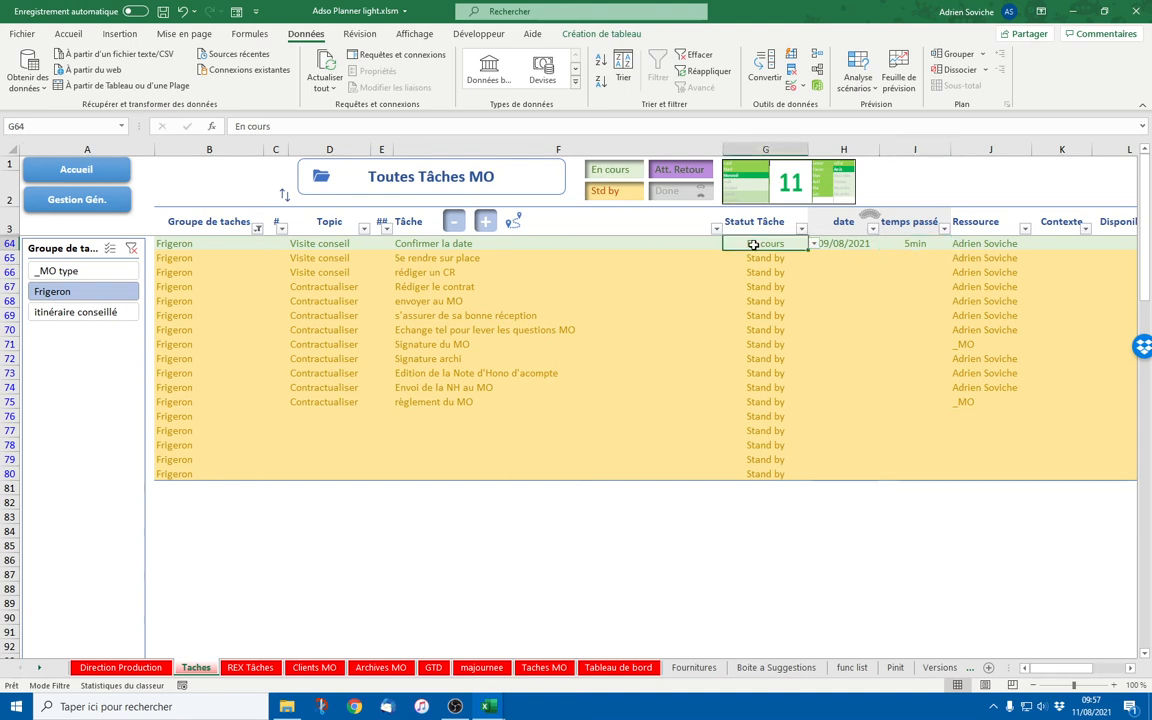
pyautogui.moveTo(852, 250); pyautogui.dragTo(913, 256)
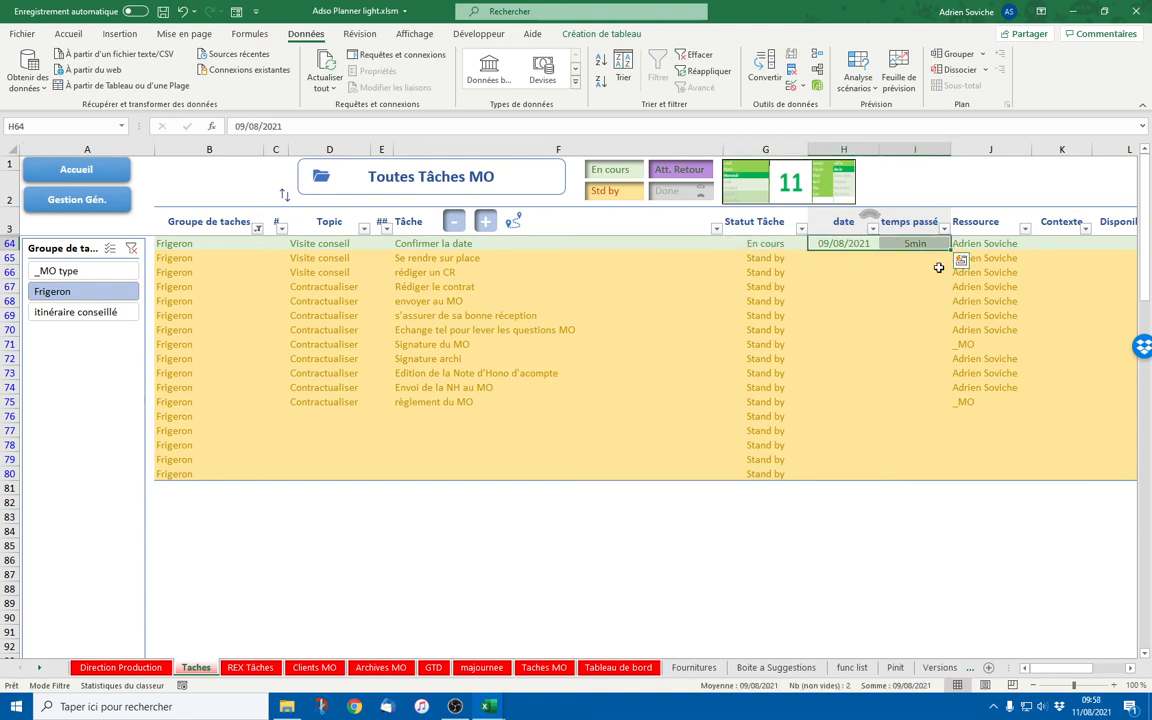
pyautogui.press('Delete')
# Mark Confirmer la date Done with today's date 11/08/2021 and 5min time spent
pyautogui.click(765, 244)
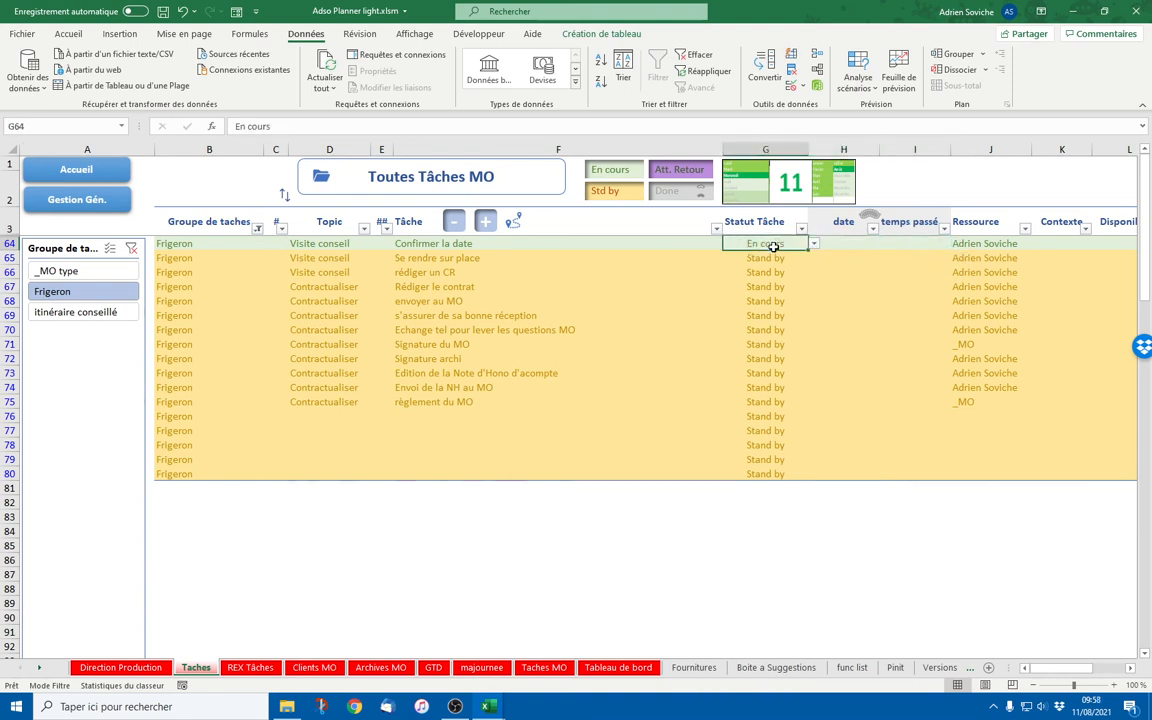
pyautogui.click(670, 193)
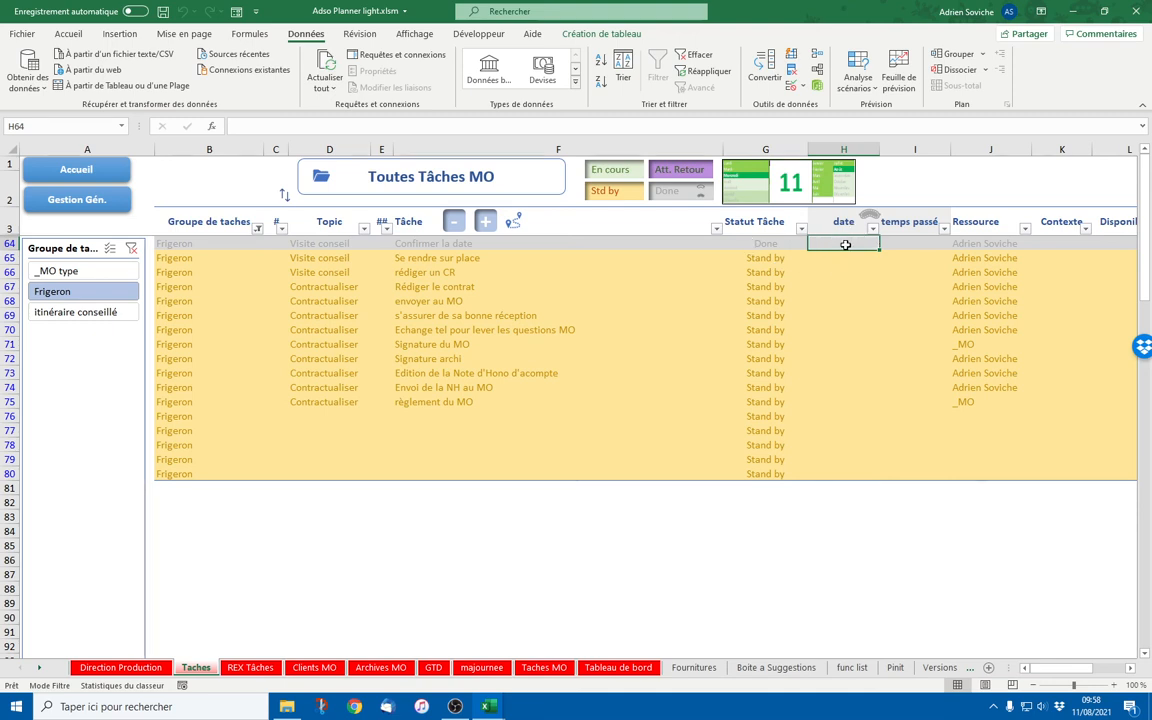
pyautogui.hotkey('ctrl', ';')
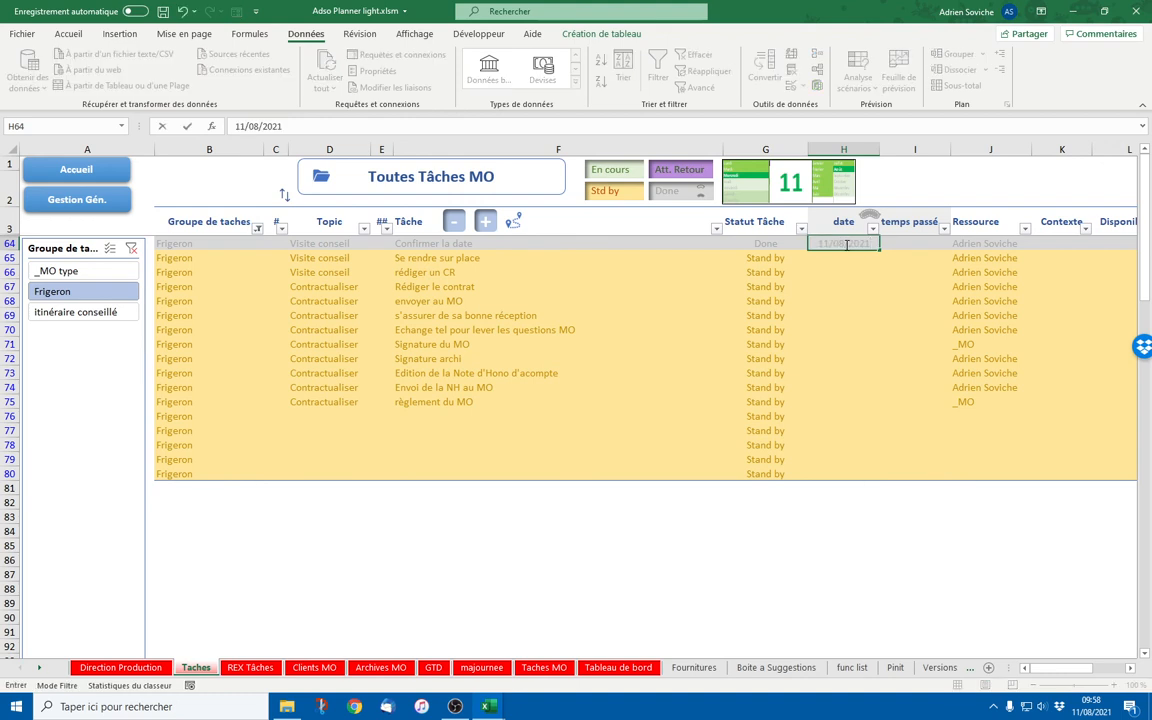
pyautogui.press('Tab')
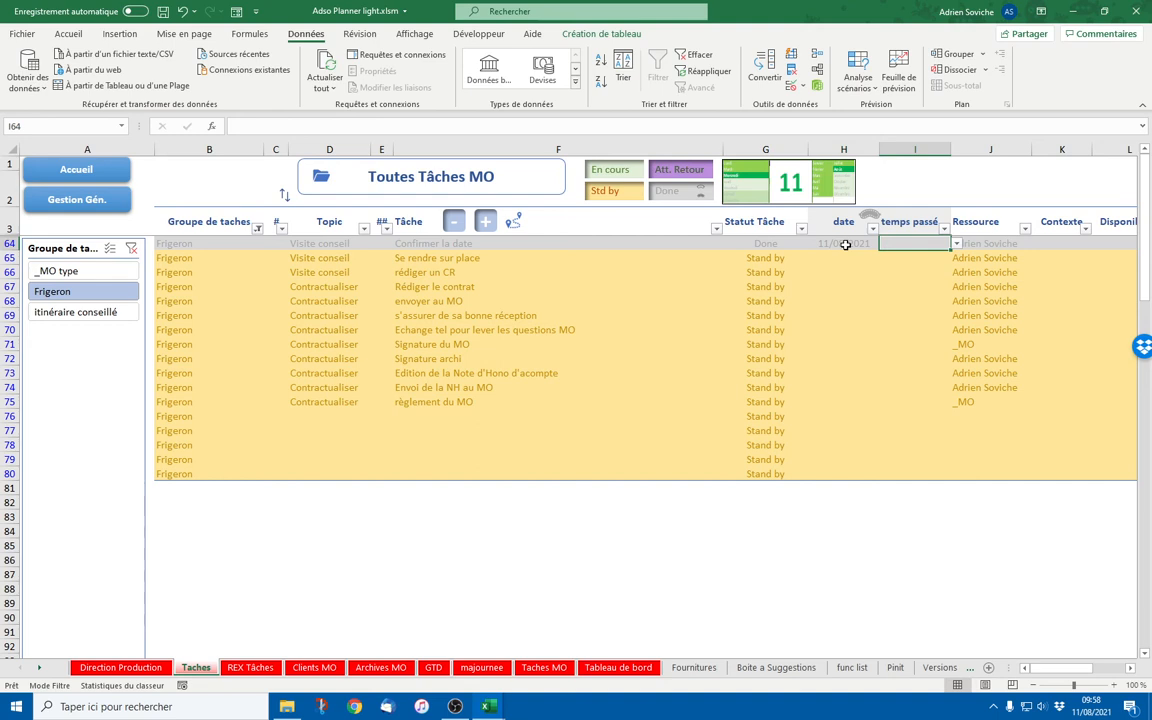
pyautogui.hotkey('alt', 'Down')
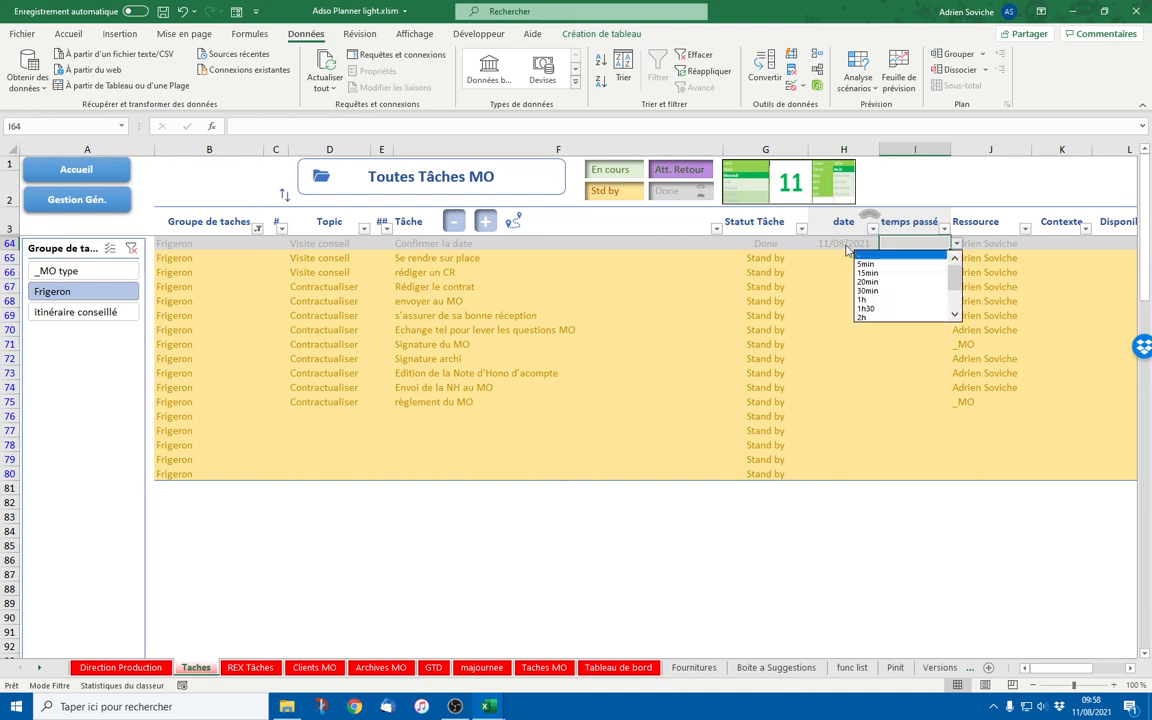
pyautogui.press('Down')
pyautogui.press('Down')
pyautogui.press('Down')
pyautogui.press('Down')
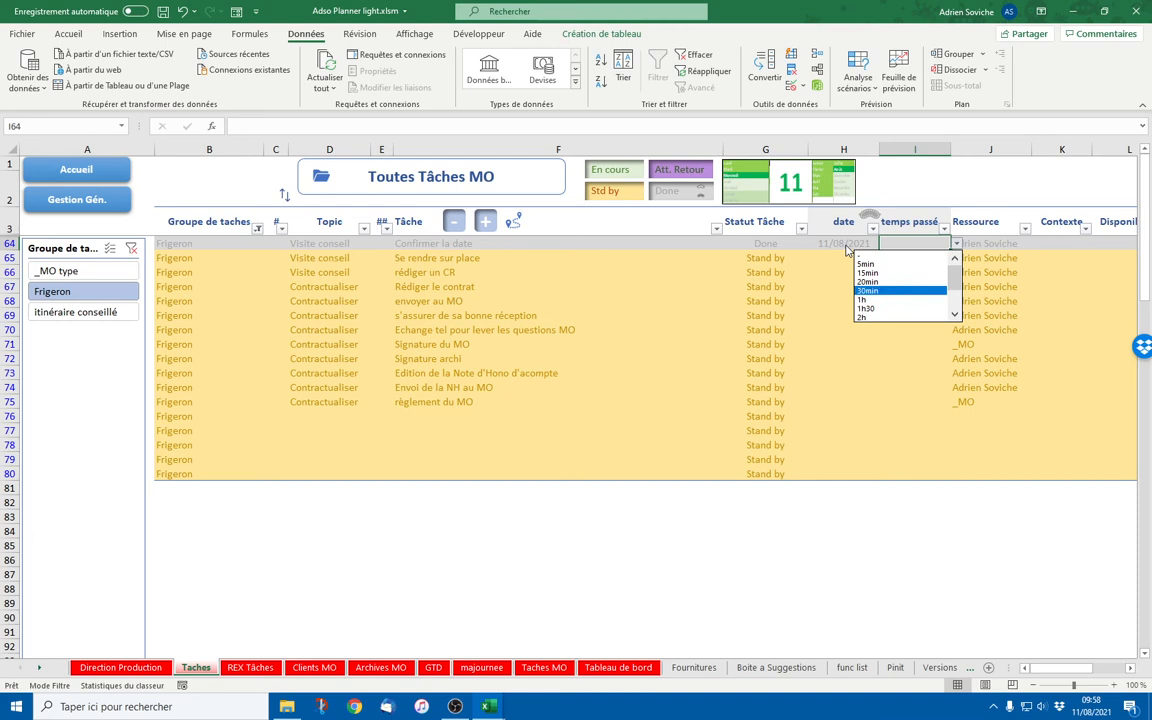
pyautogui.press('Return')
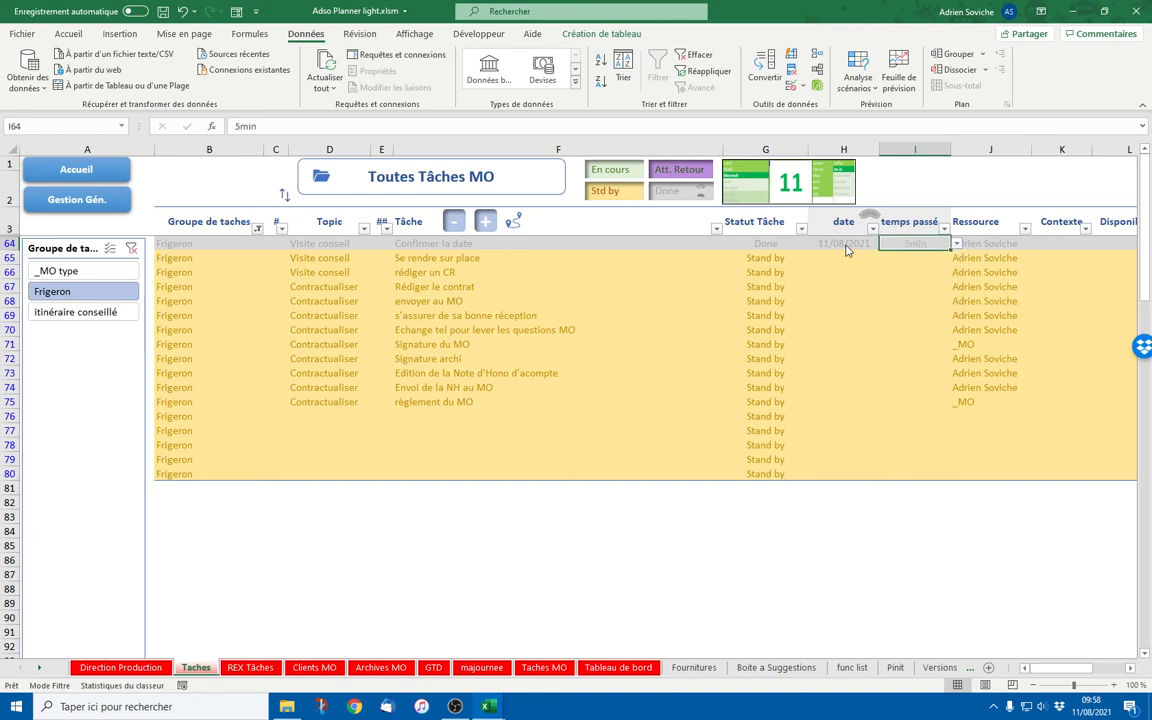
# Set Se rendre sur place to En cours and switch to the other open workbook
pyautogui.click(765, 258)
pyautogui.click(814, 258)
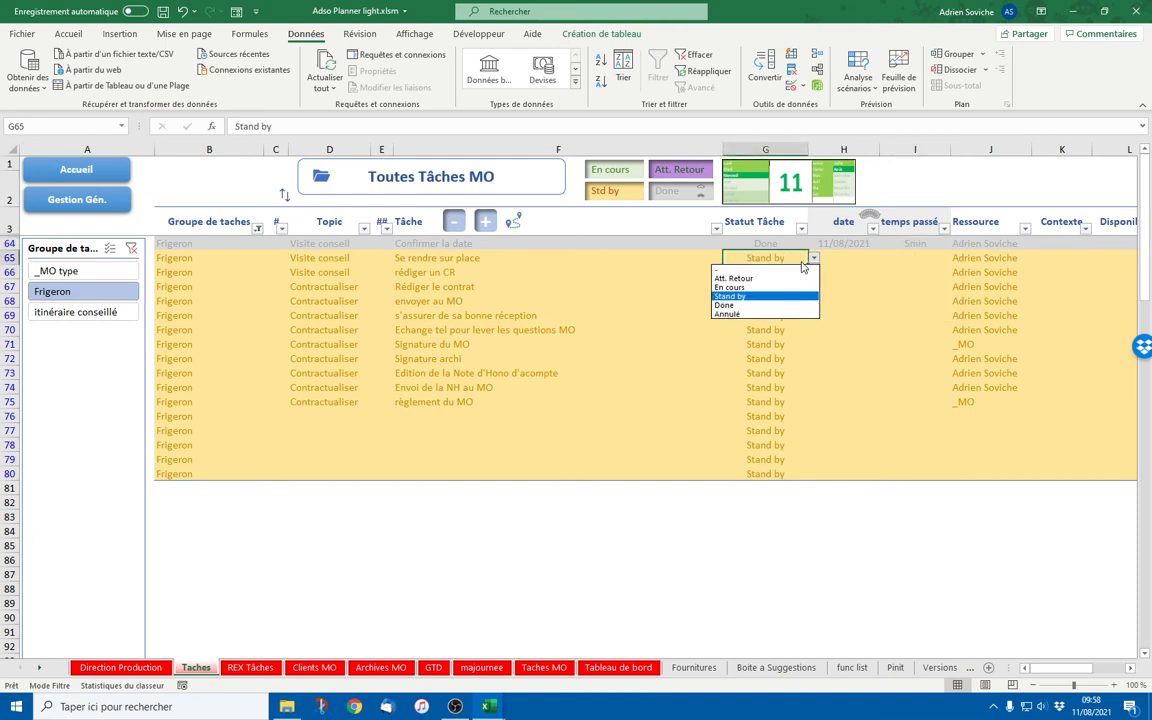
pyautogui.click(783, 278)
pyautogui.click(814, 258)
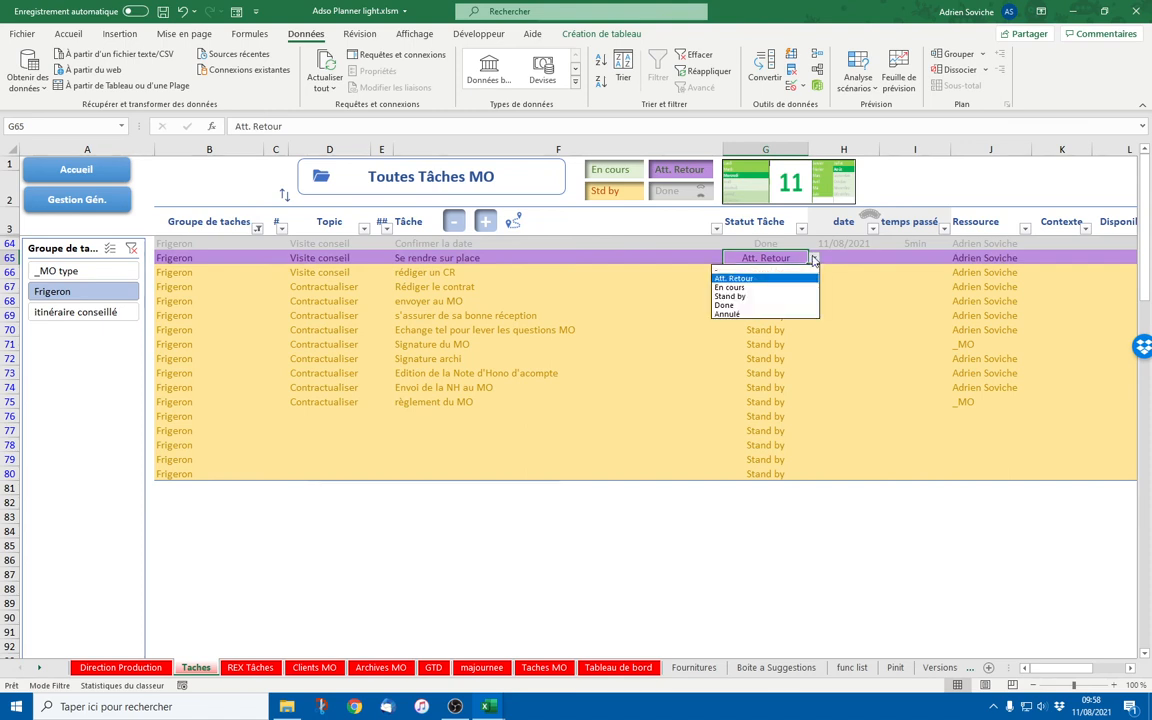
pyautogui.click(759, 288)
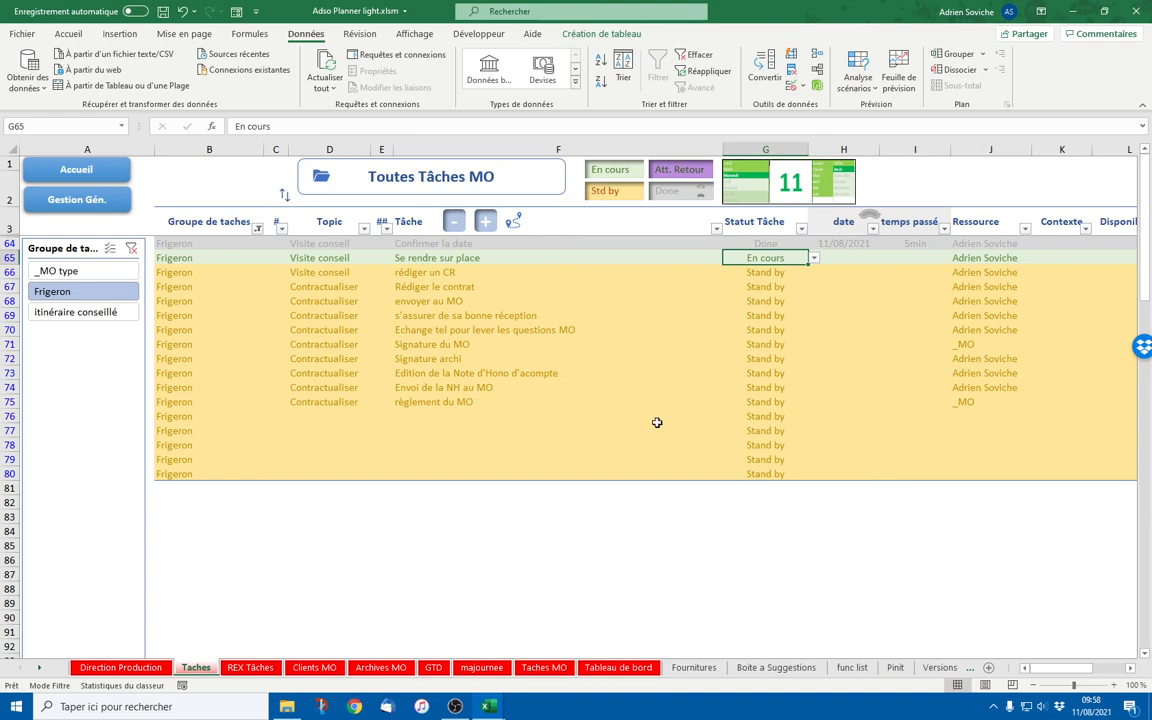
pyautogui.moveTo(487, 706)
pyautogui.click(558, 659)
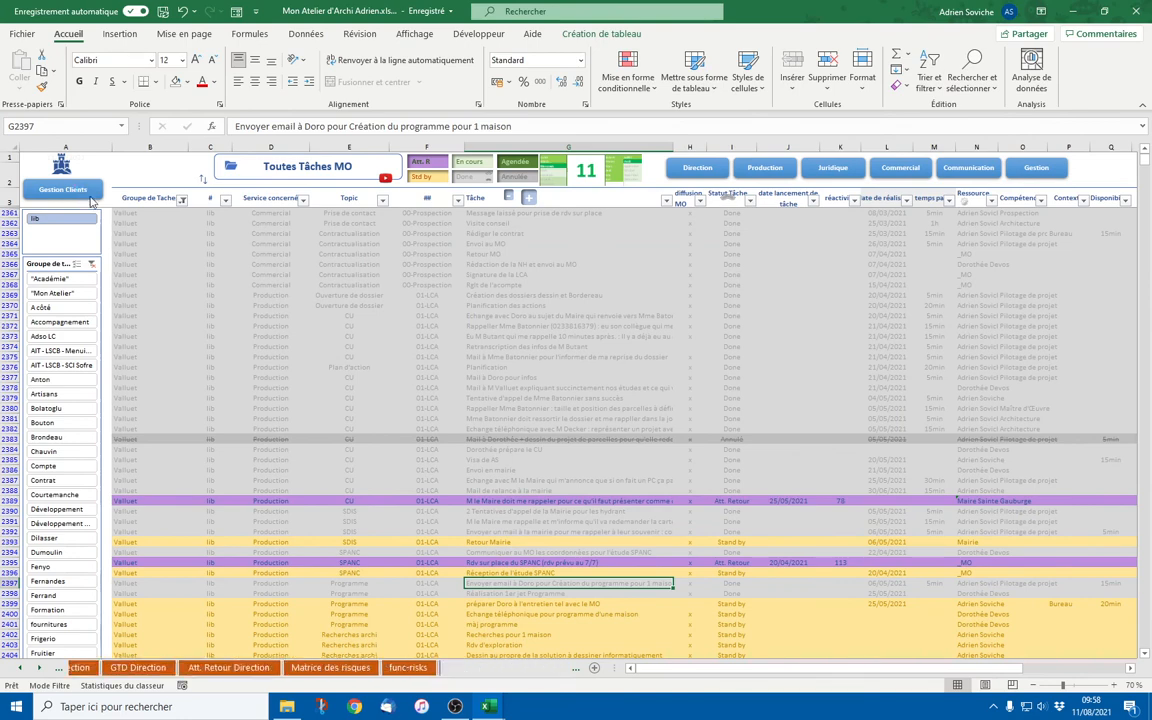
# Inspect the F31 and F32 task-count formulas on Gestion Clients, then return to Adso Planner light
pyautogui.click(86, 195)
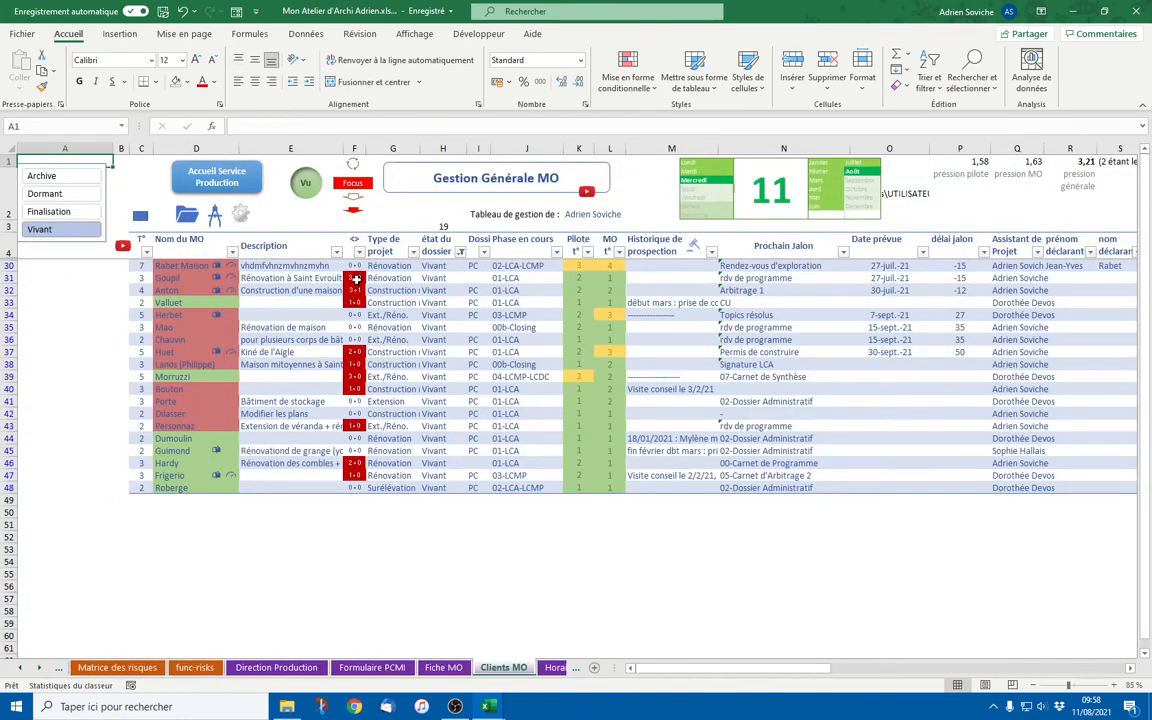
pyautogui.click(356, 279)
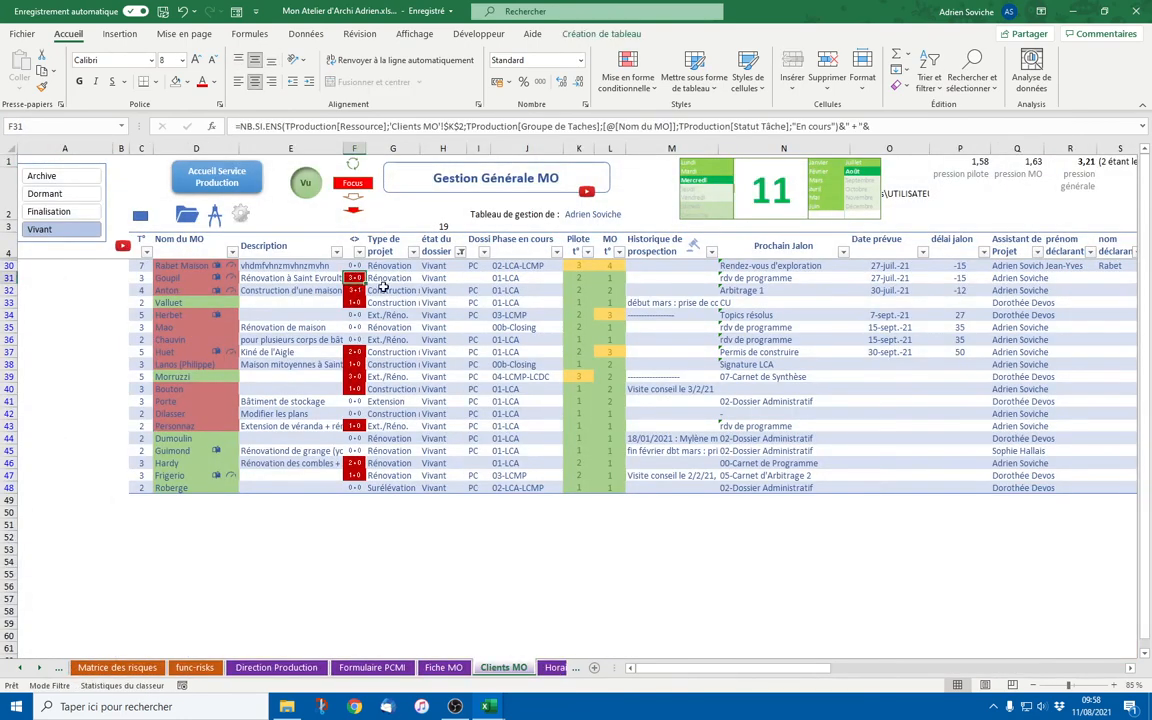
pyautogui.press('Down')
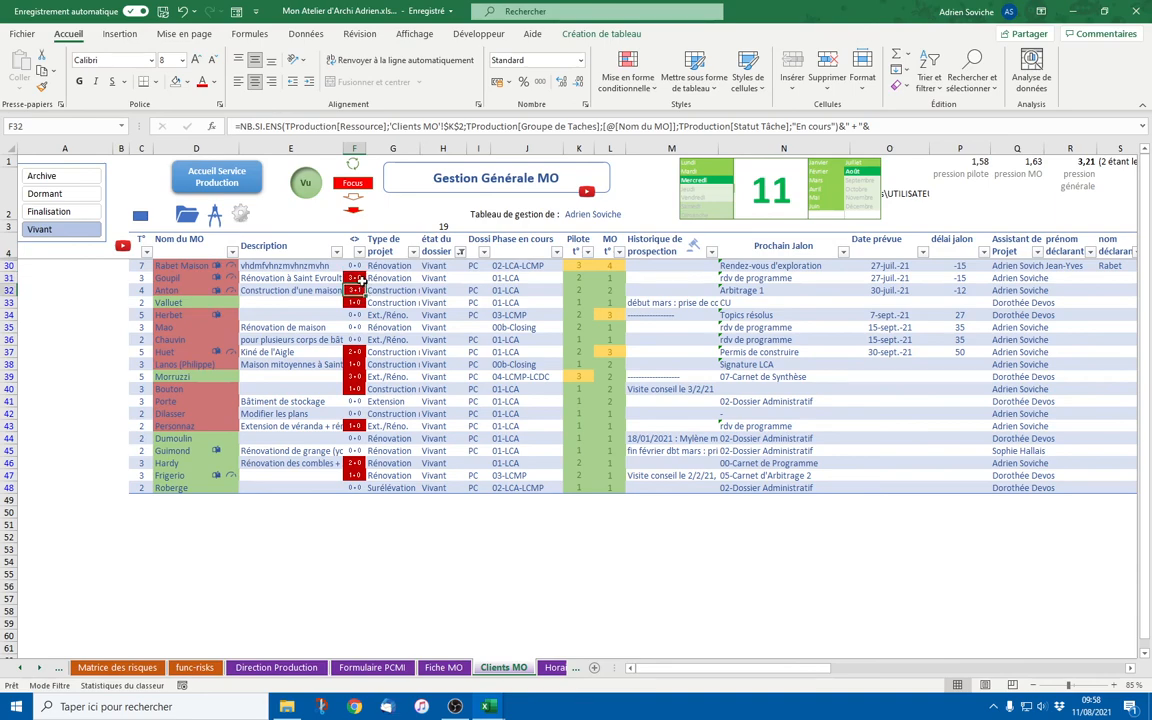
pyautogui.scroll(1, 361, 288)
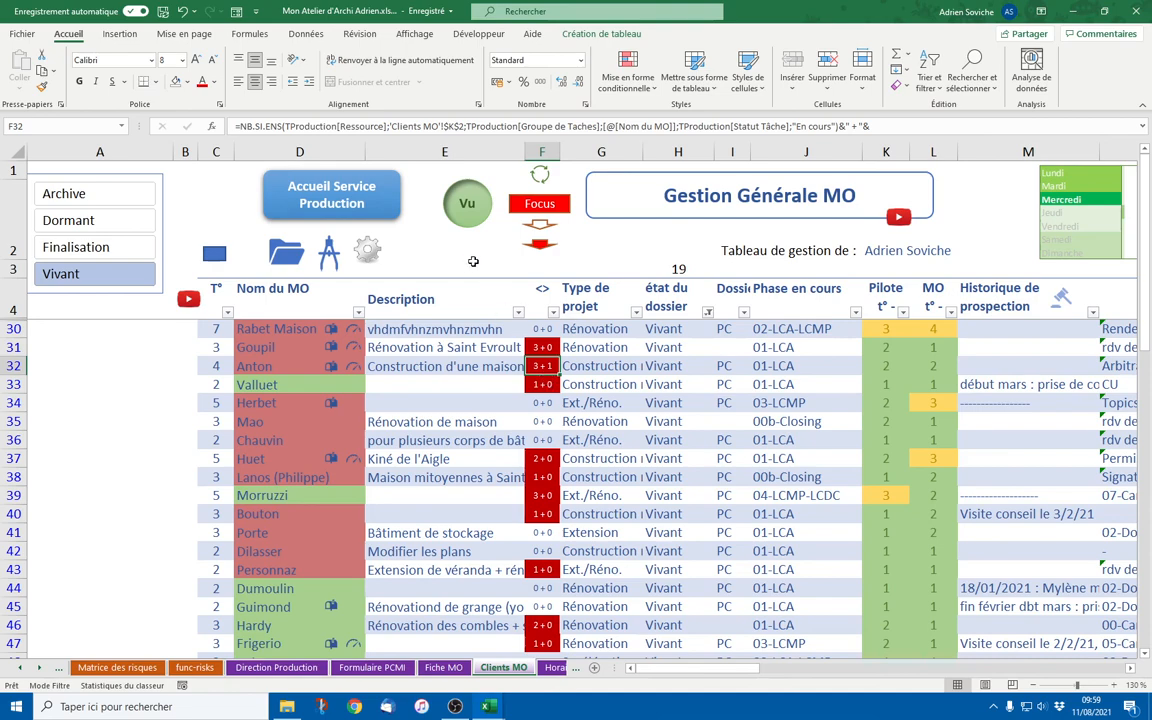
pyautogui.hotkey('alt', 'Tab')
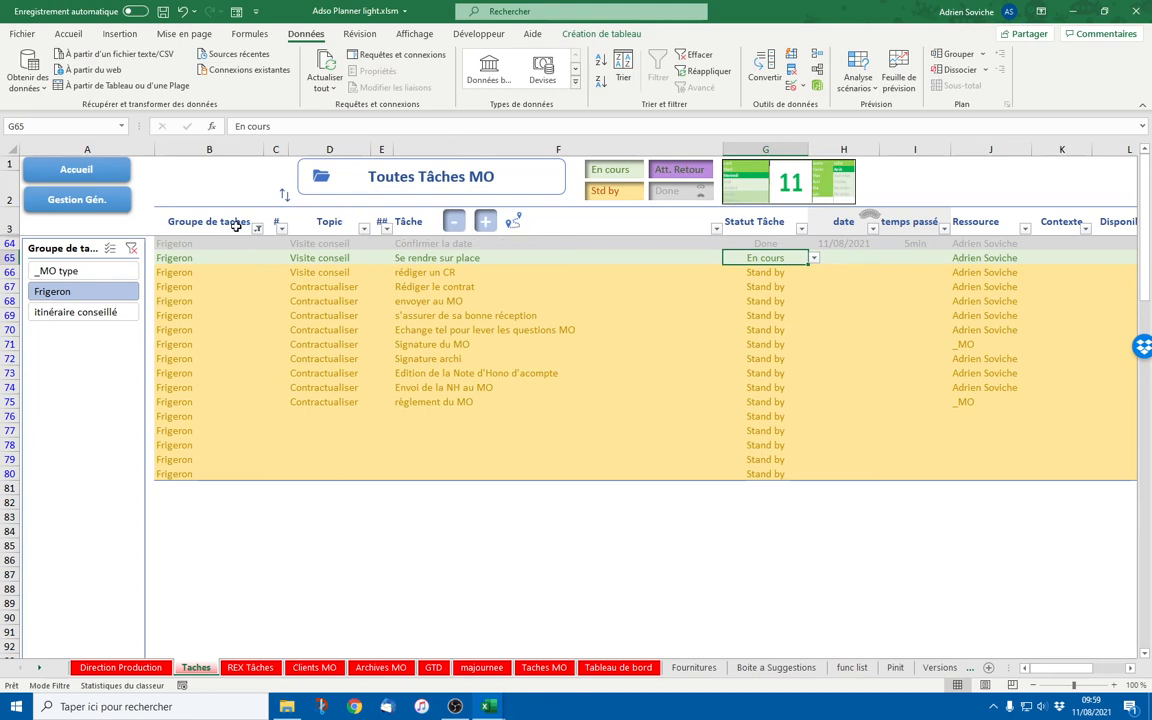
pyautogui.click(82, 199)
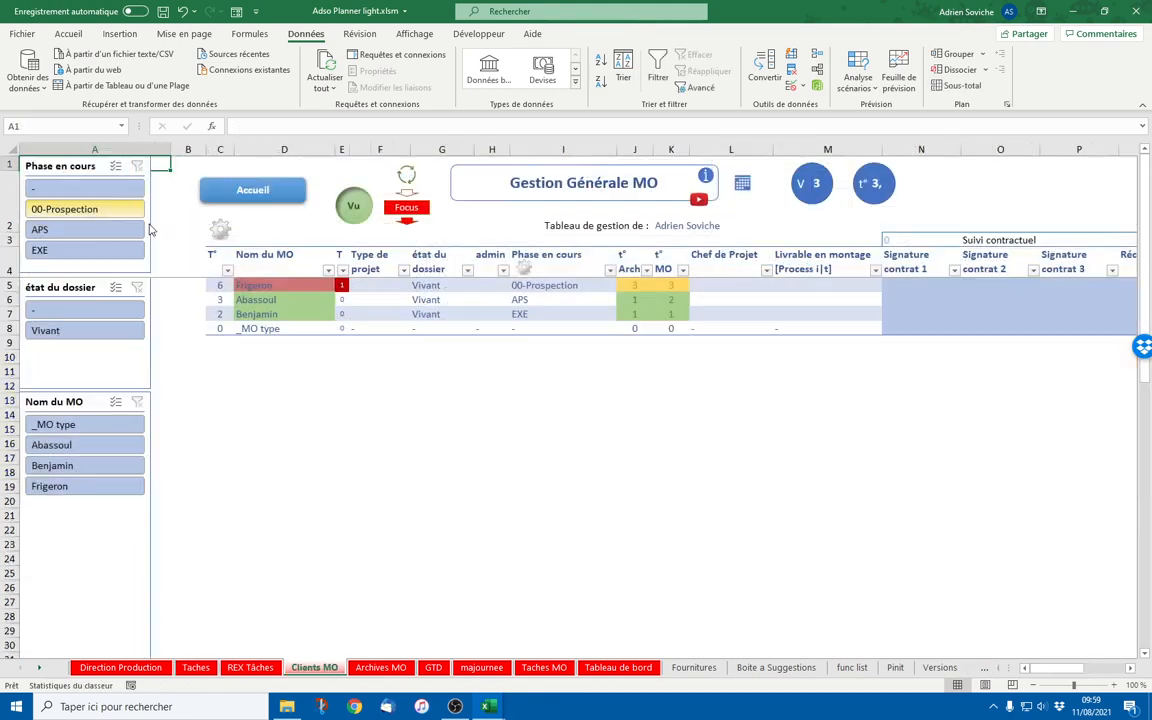
pyautogui.click(324, 286)
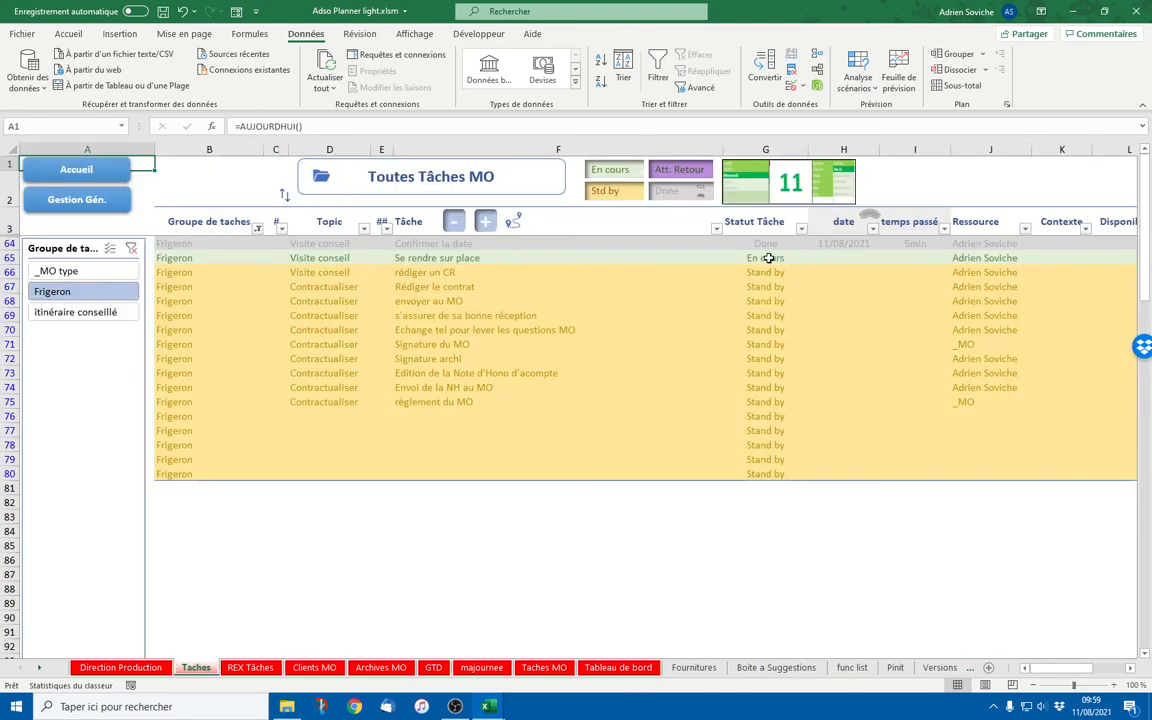
pyautogui.click(768, 258)
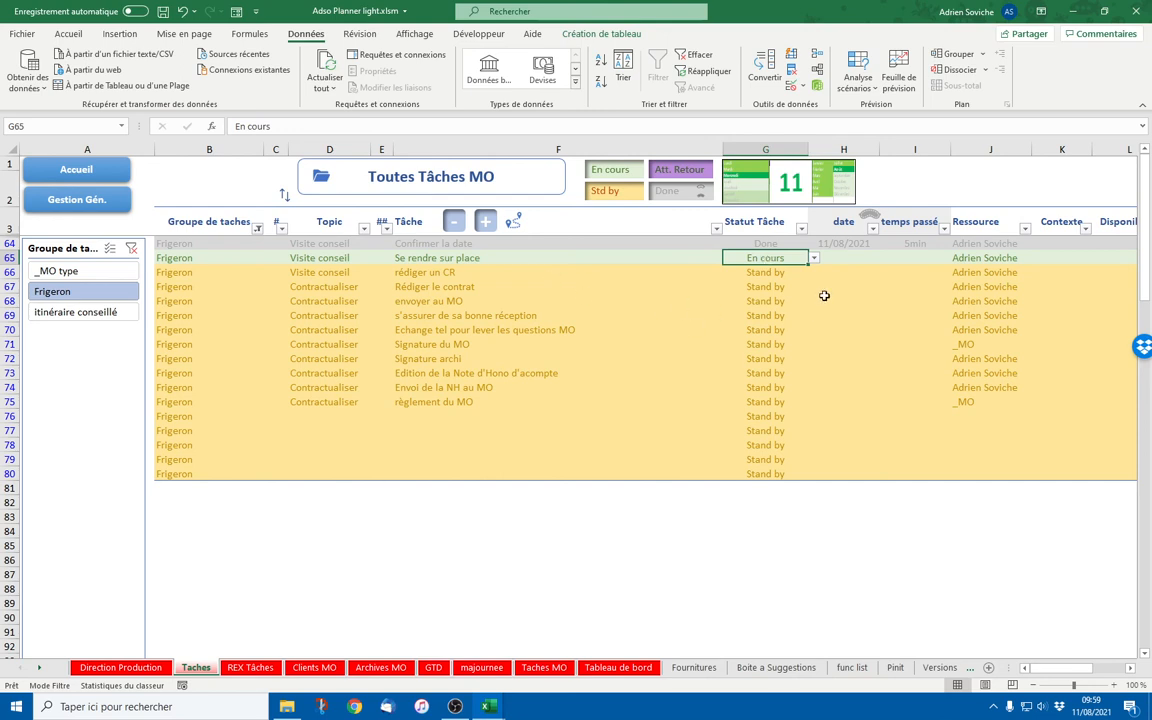
pyautogui.click(472, 258)
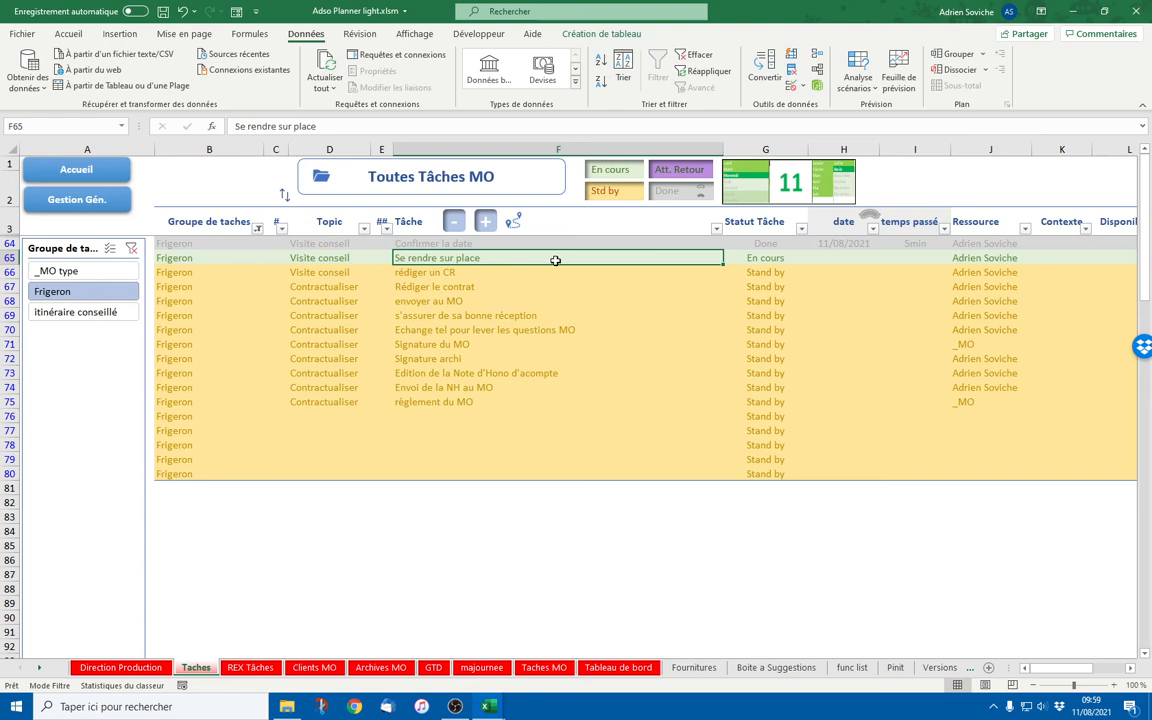
pyautogui.click(60, 196)
pyautogui.click(310, 288)
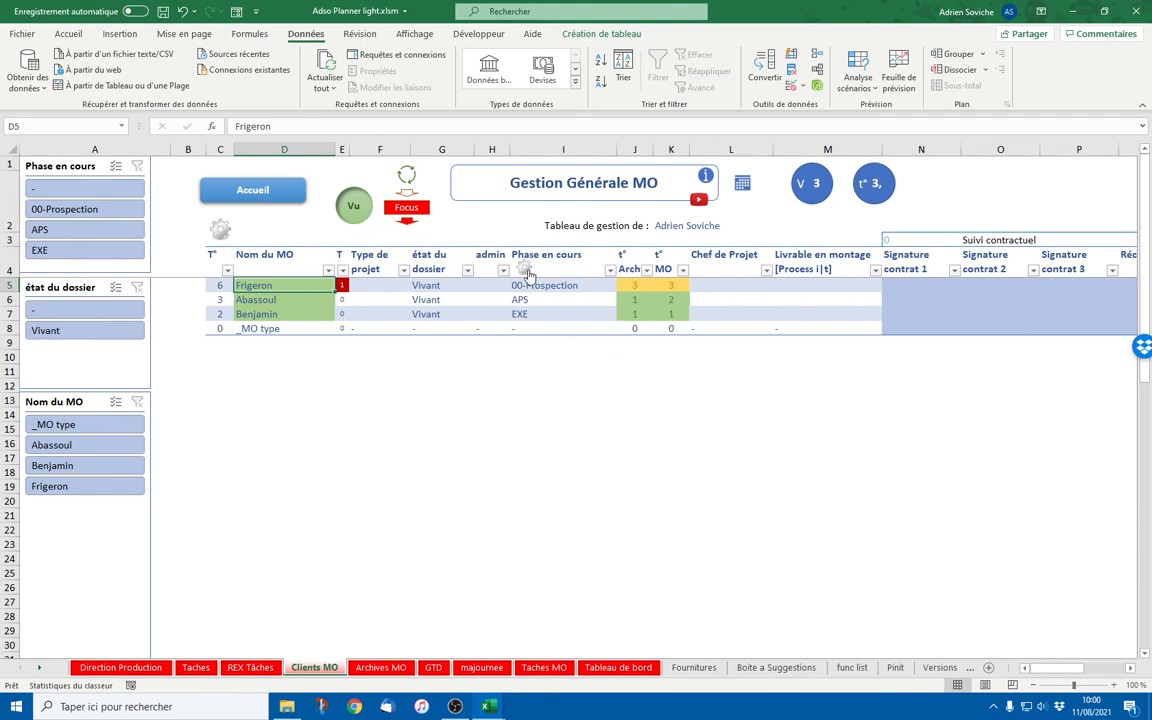
pyautogui.click(220, 228)
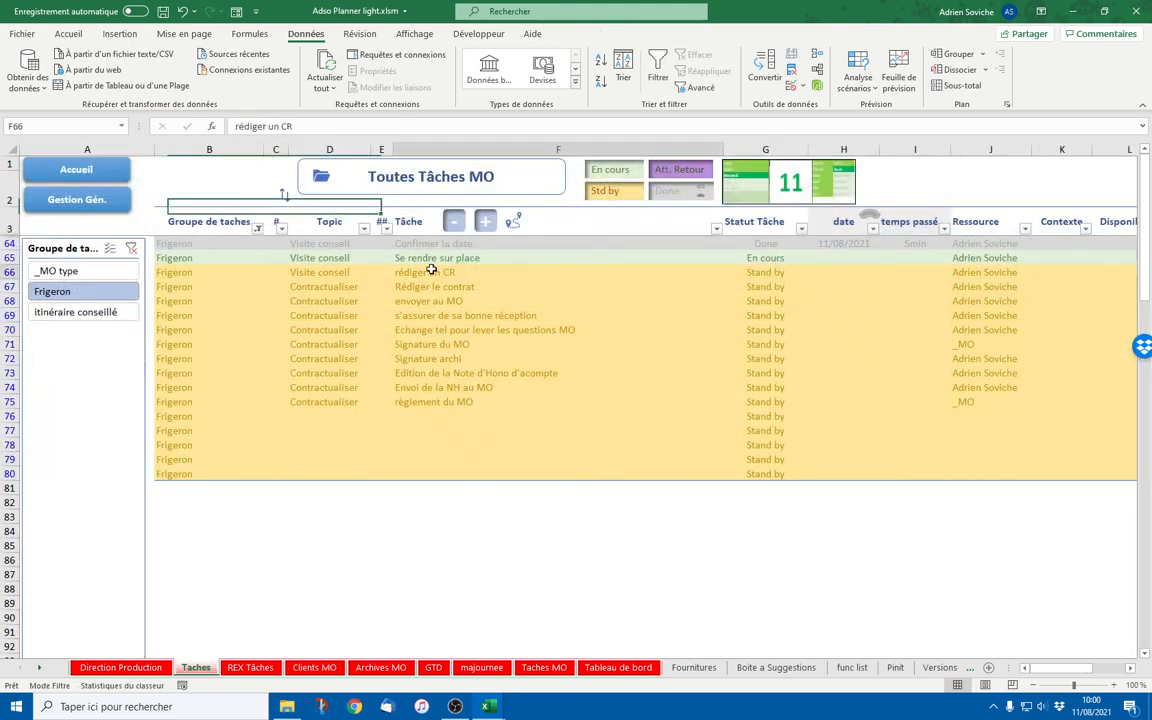
# Insert a single blank task row directly below Se rendre sur place
pyautogui.moveTo(431, 271); pyautogui.dragTo(433, 401)
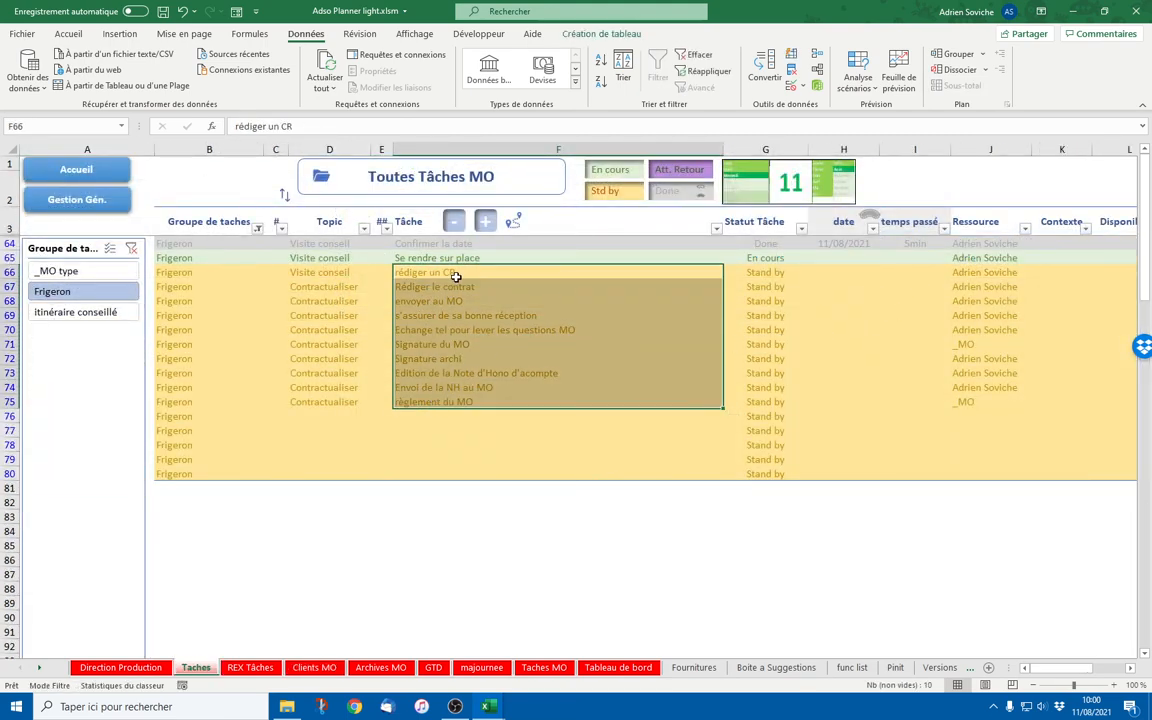
pyautogui.click(484, 220)
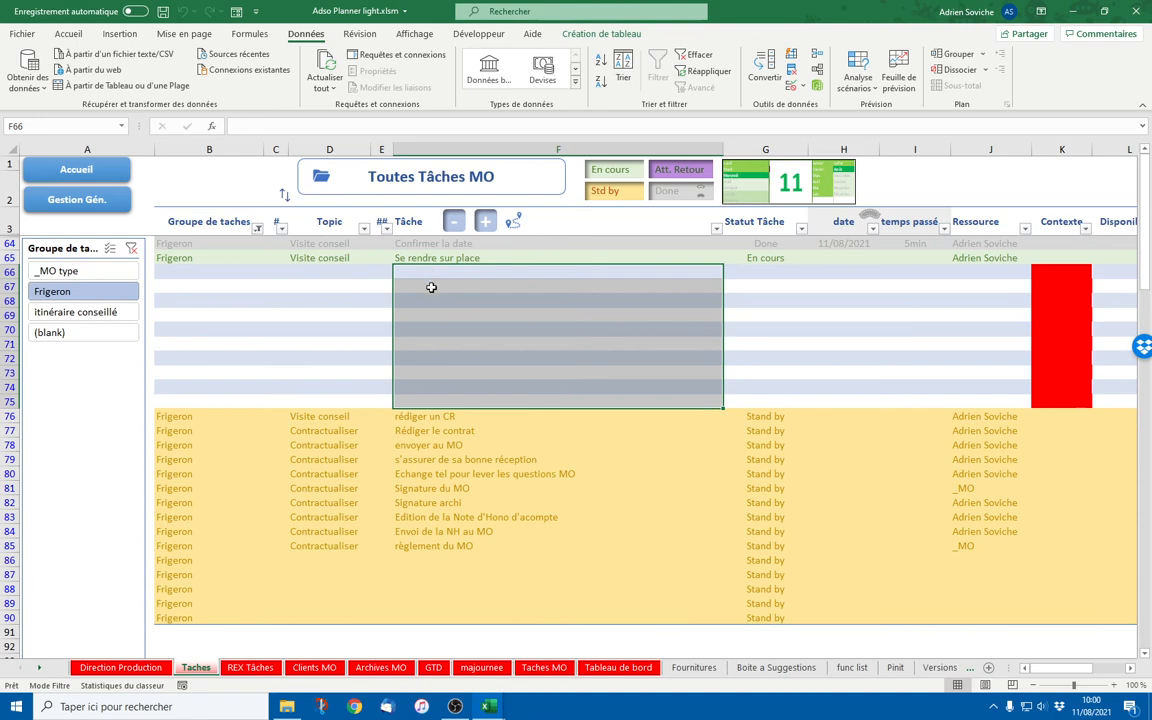
pyautogui.moveTo(431, 286); pyautogui.dragTo(427, 401)
pyautogui.click(453, 221)
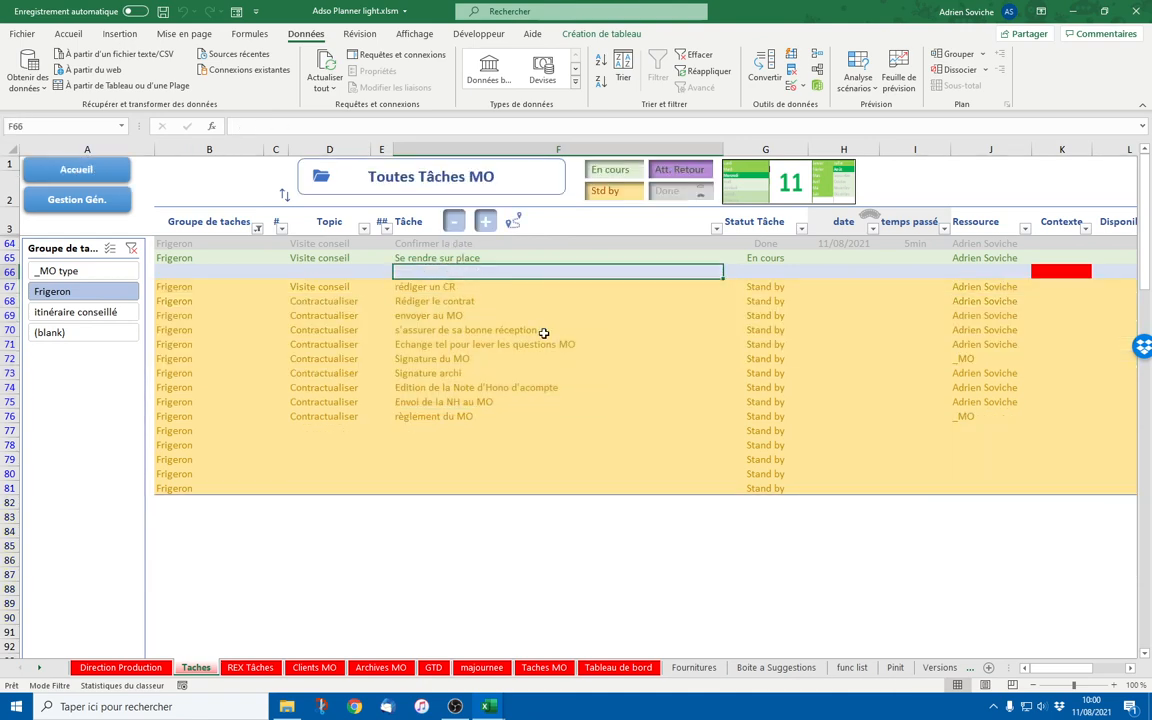
# Enter 'retour Agent immo pour la clef' in F66 and copy Frigeron and Visite conseil into it
pyautogui.write('retour A')
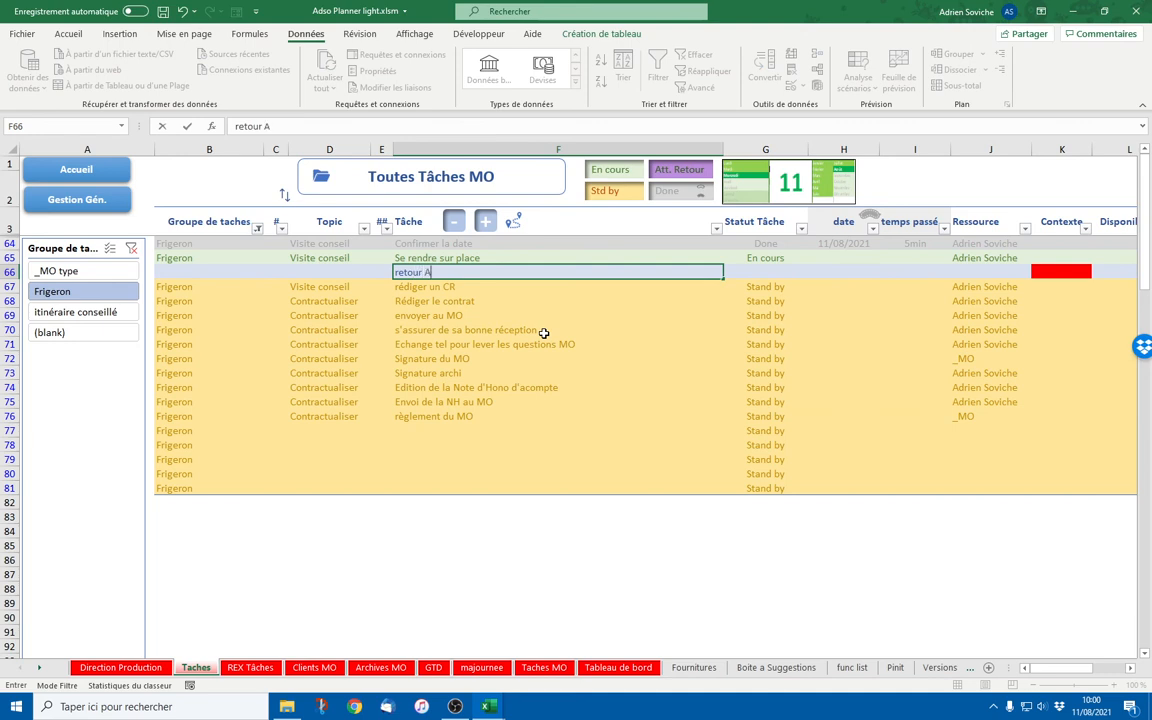
pyautogui.write('gent immo pour la ')
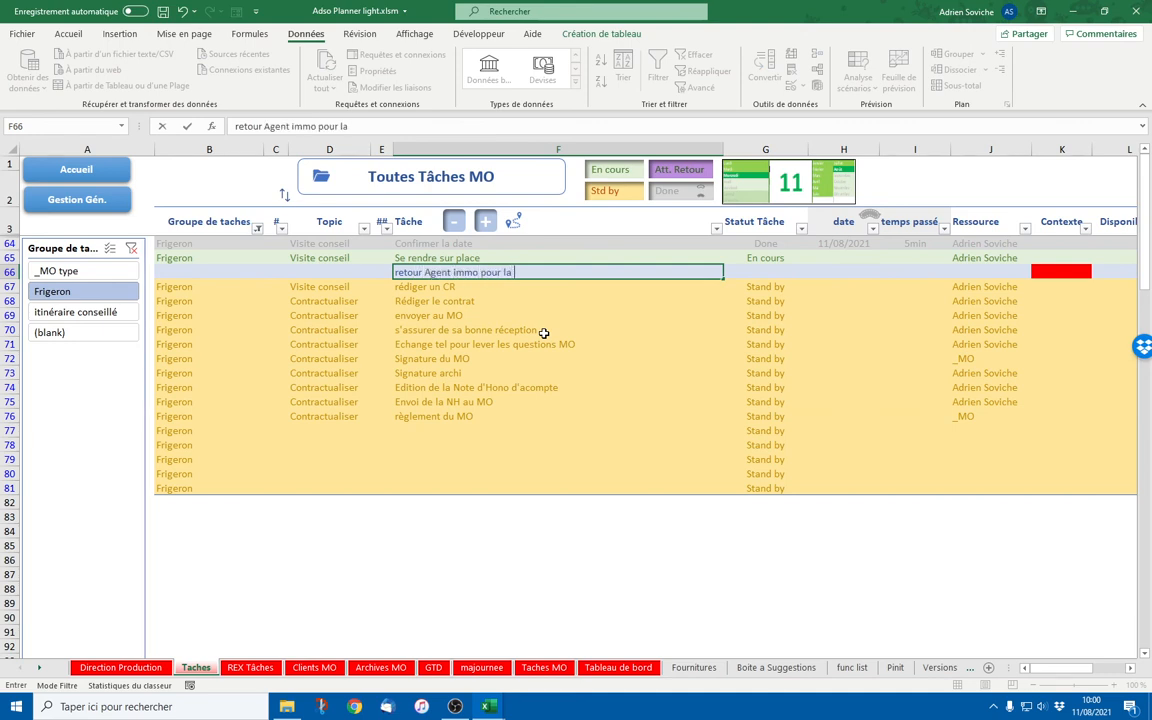
pyautogui.write('clef')
pyautogui.press('Return')
pyautogui.moveTo(215, 258); pyautogui.dragTo(252, 259)
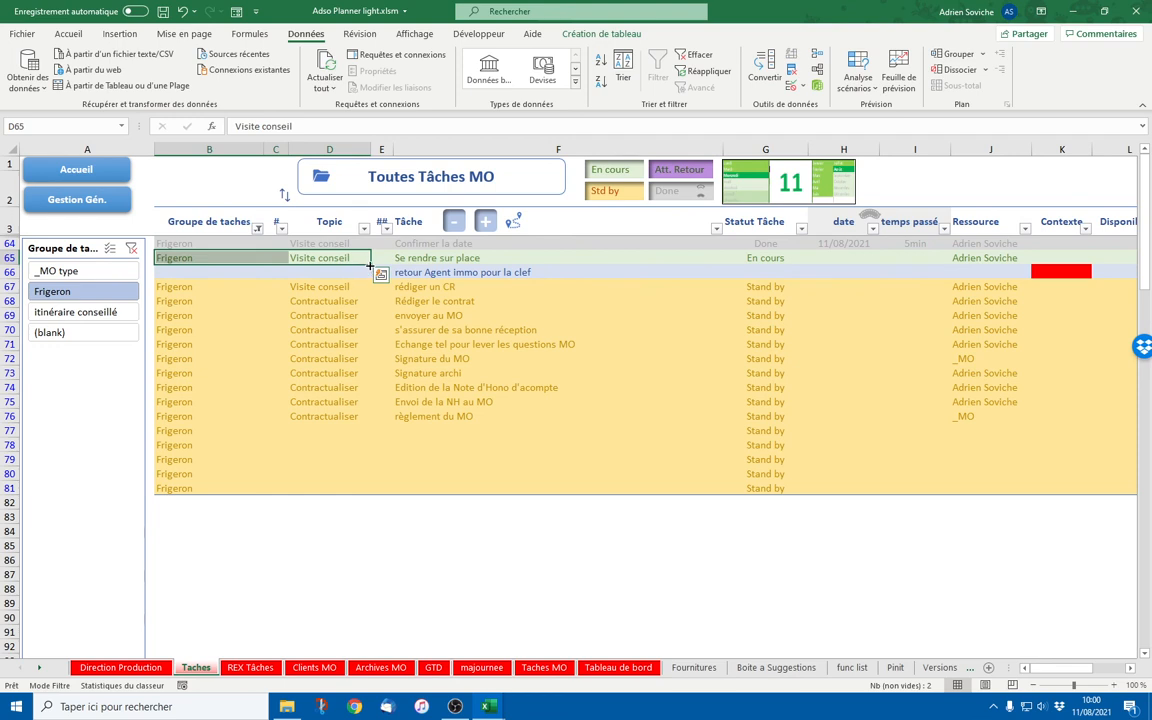
pyautogui.moveTo(370, 265); pyautogui.dragTo(372, 275)
pyautogui.click(443, 272)
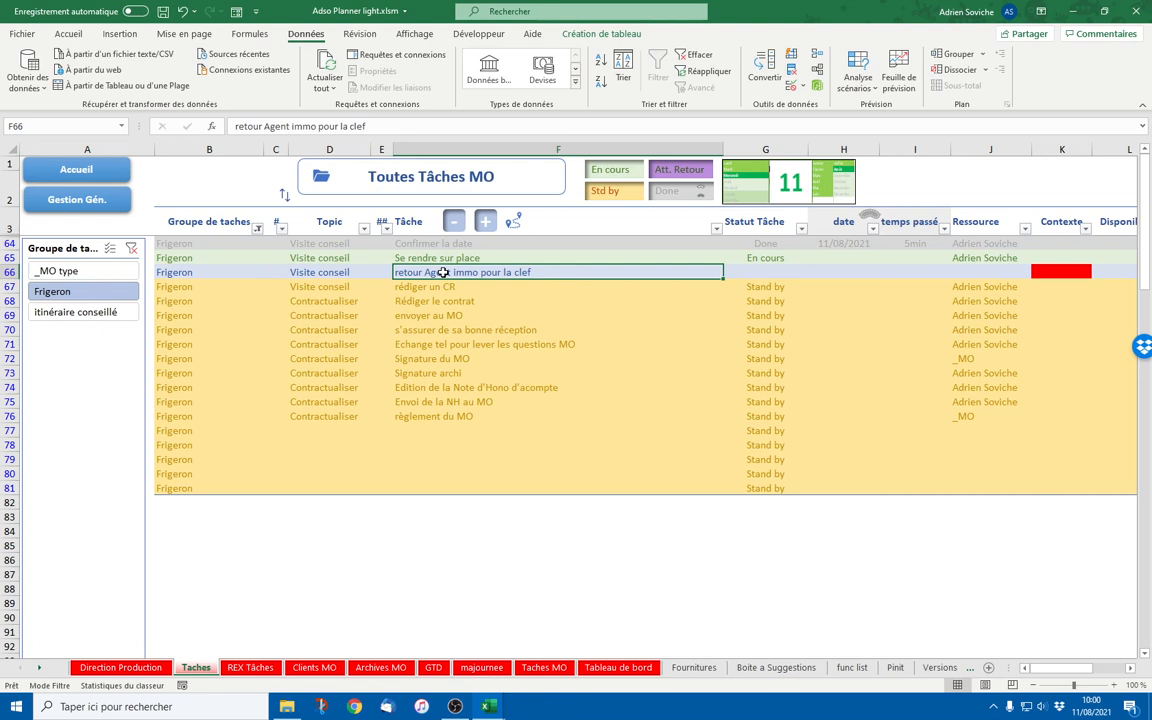
pyautogui.moveTo(443, 272); pyautogui.dragTo(442, 415)
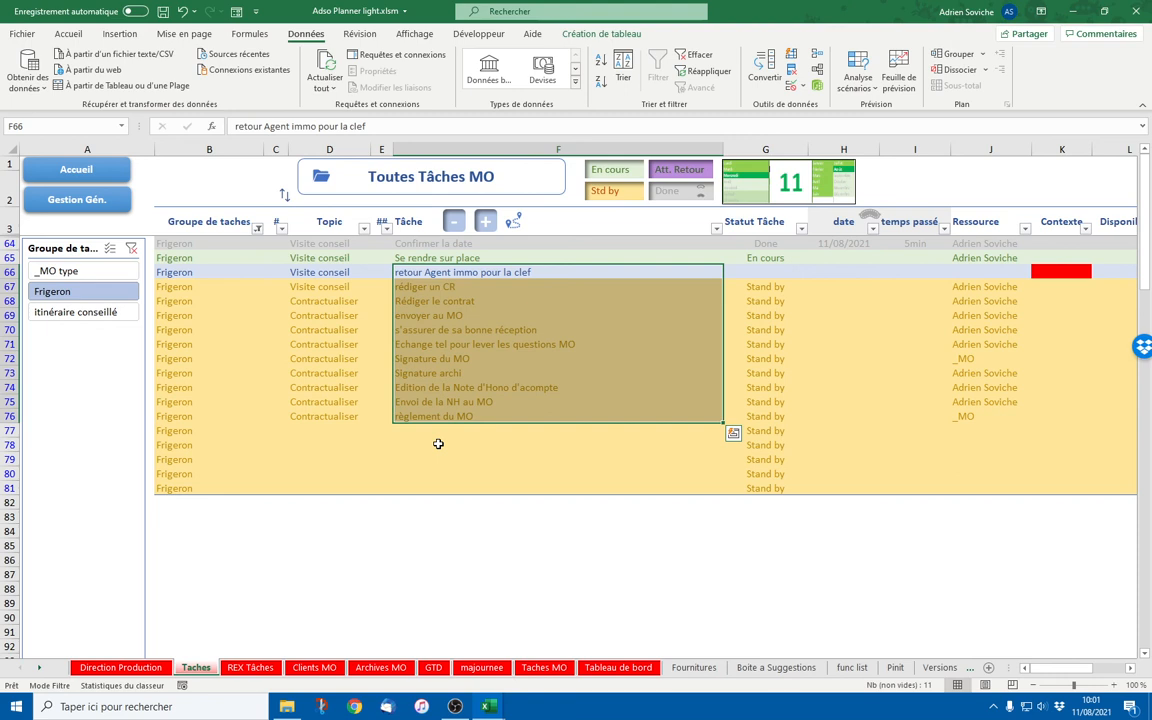
# Set the new task's status to Att. Retour, leaving its resource empty for now
pyautogui.click(790, 271)
pyautogui.click(814, 273)
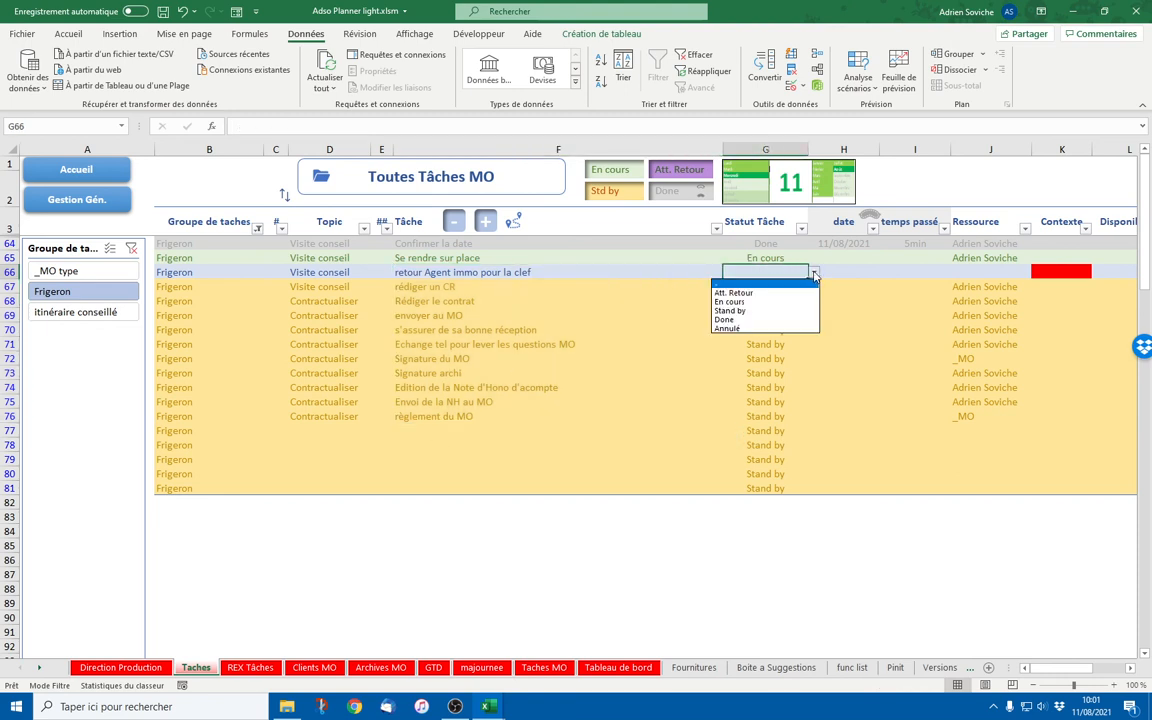
pyautogui.click(734, 292)
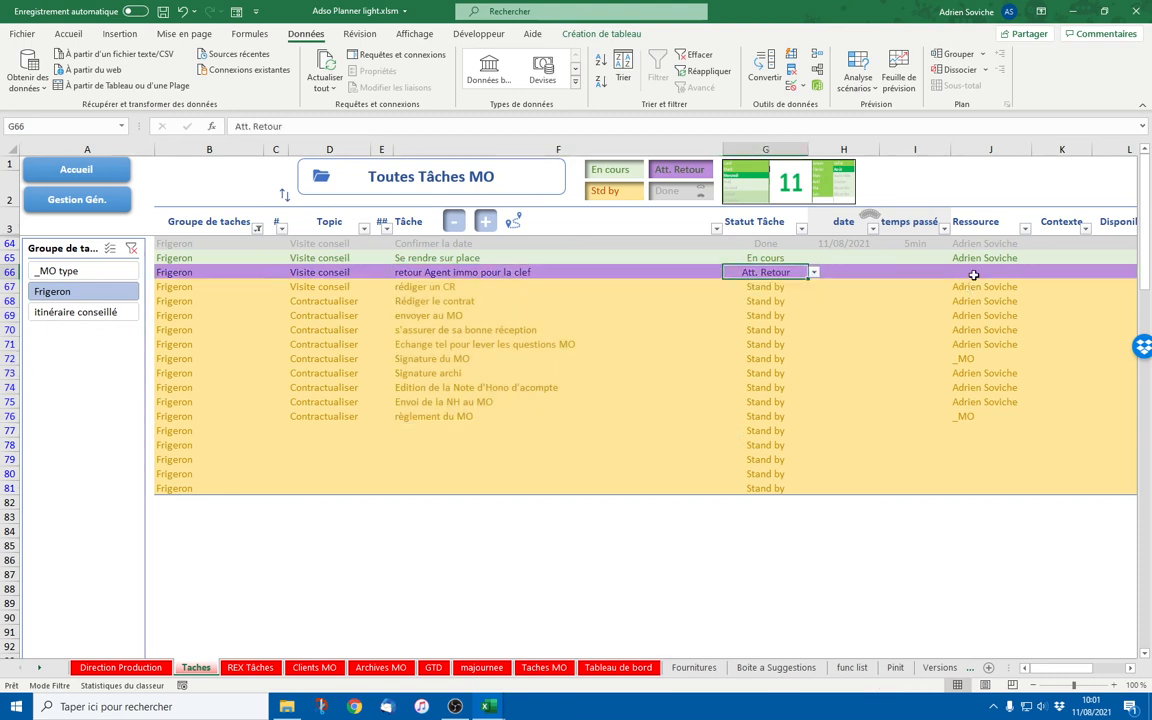
pyautogui.click(973, 275)
pyautogui.click(1037, 272)
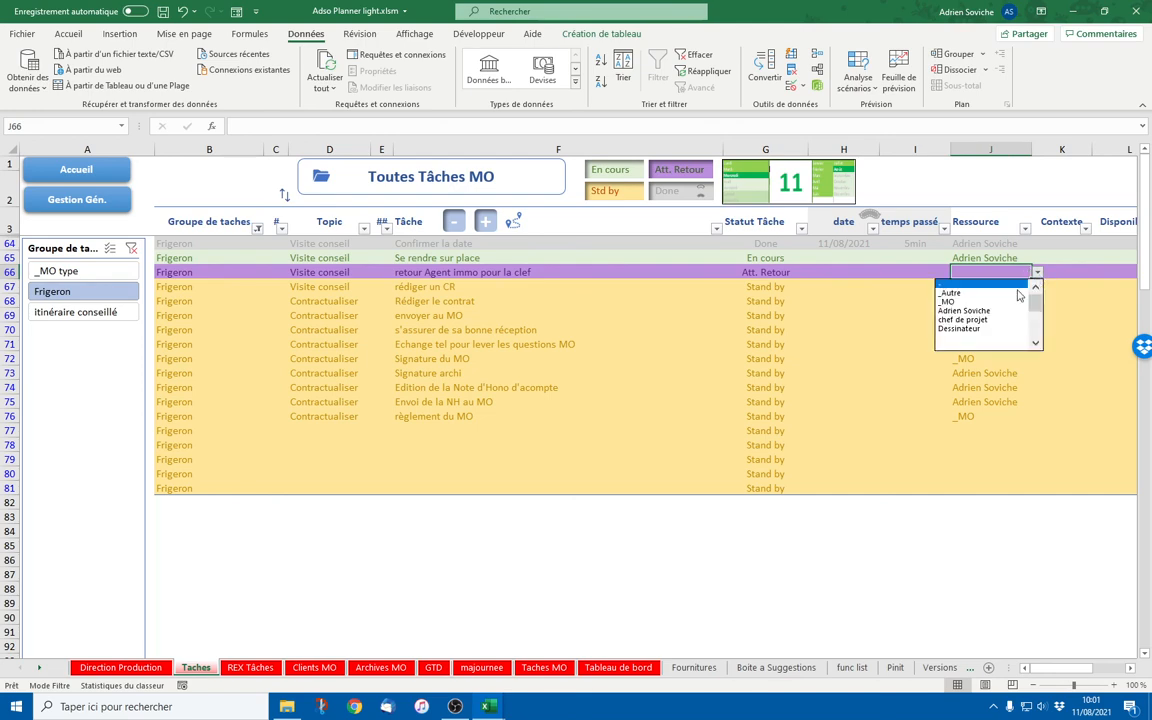
pyautogui.click(969, 358)
# Add Agent (first name) and immo (last name) to the names list on Listes et Personnalisation
pyautogui.click(87, 166)
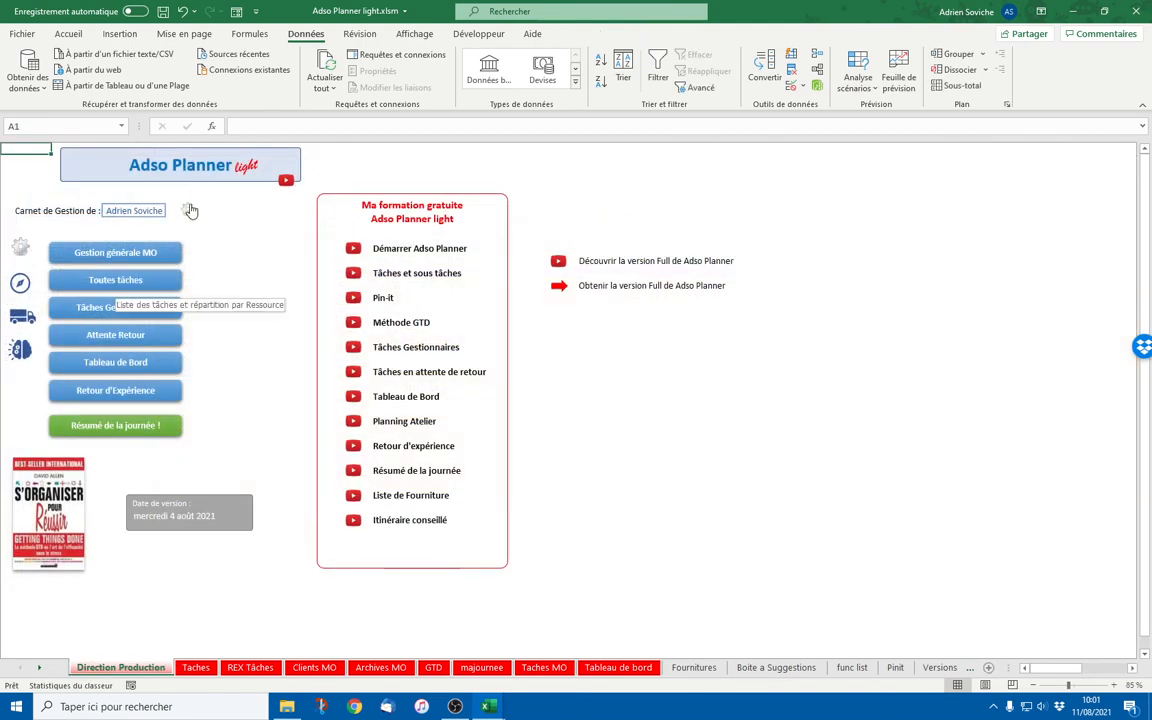
pyautogui.click(189, 210)
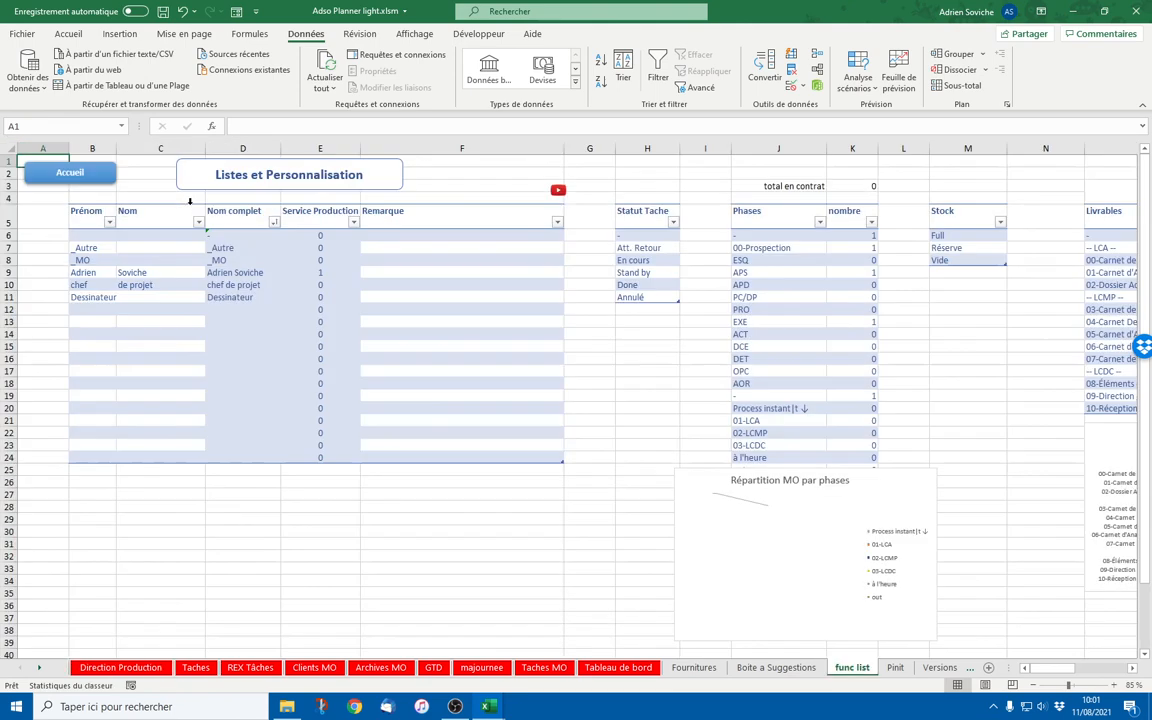
pyautogui.click(99, 309)
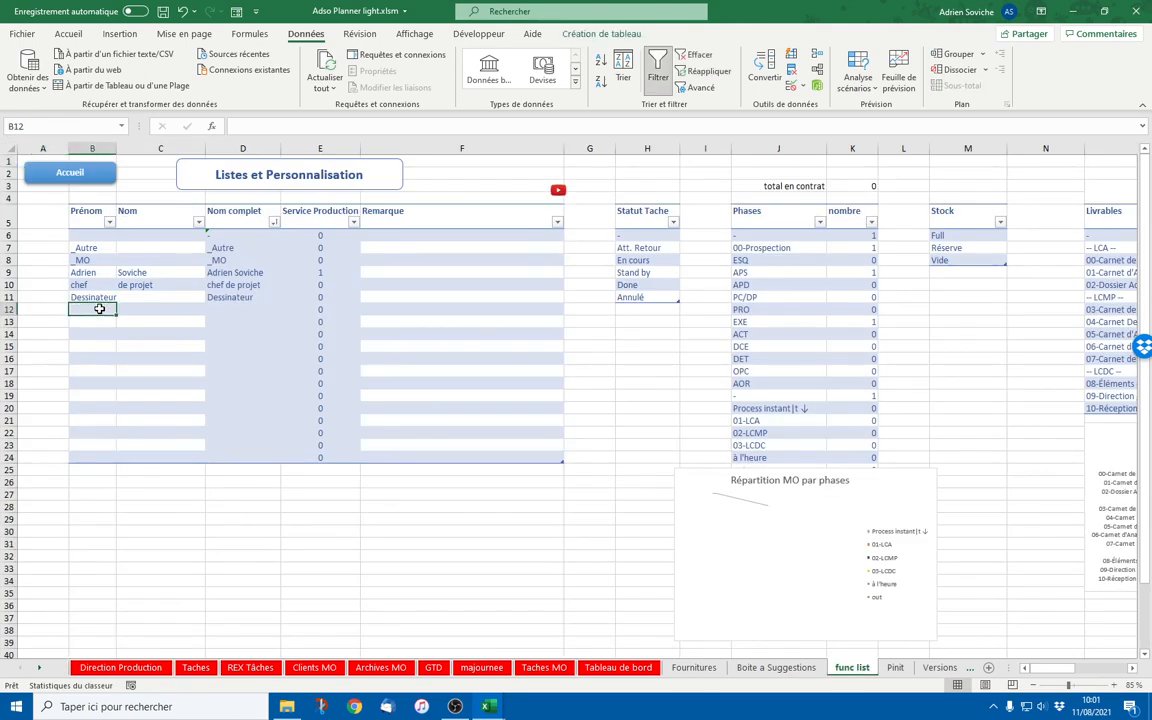
pyautogui.write('Agent')
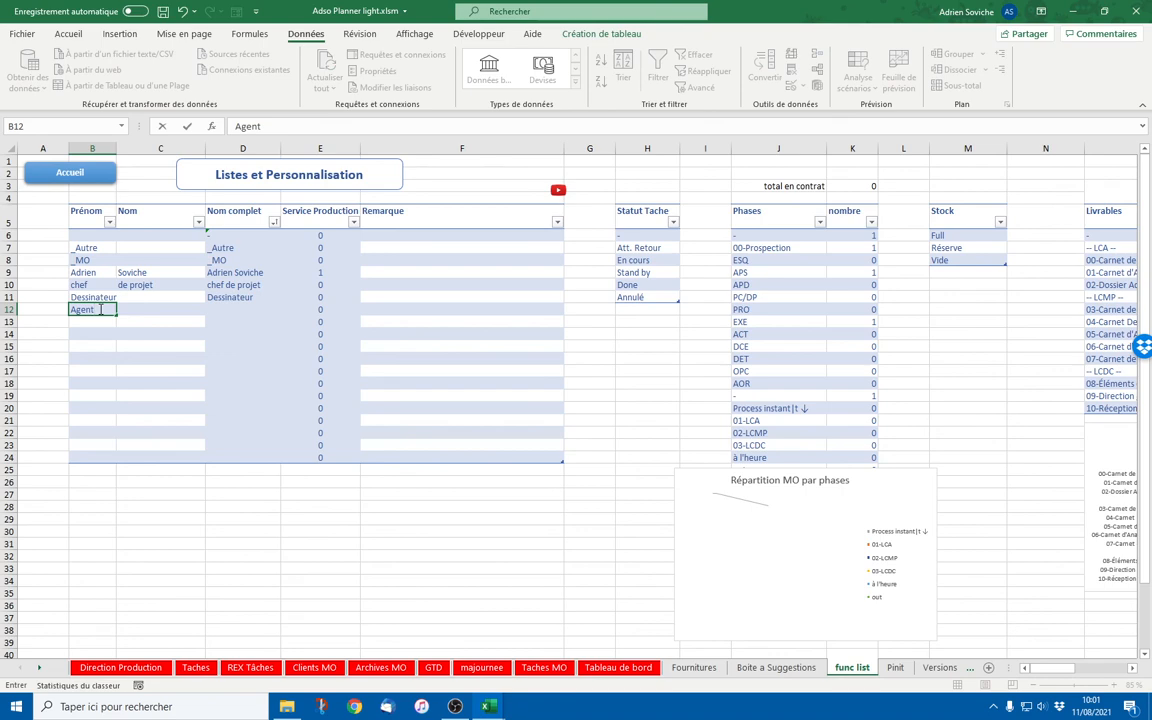
pyautogui.press('Tab')
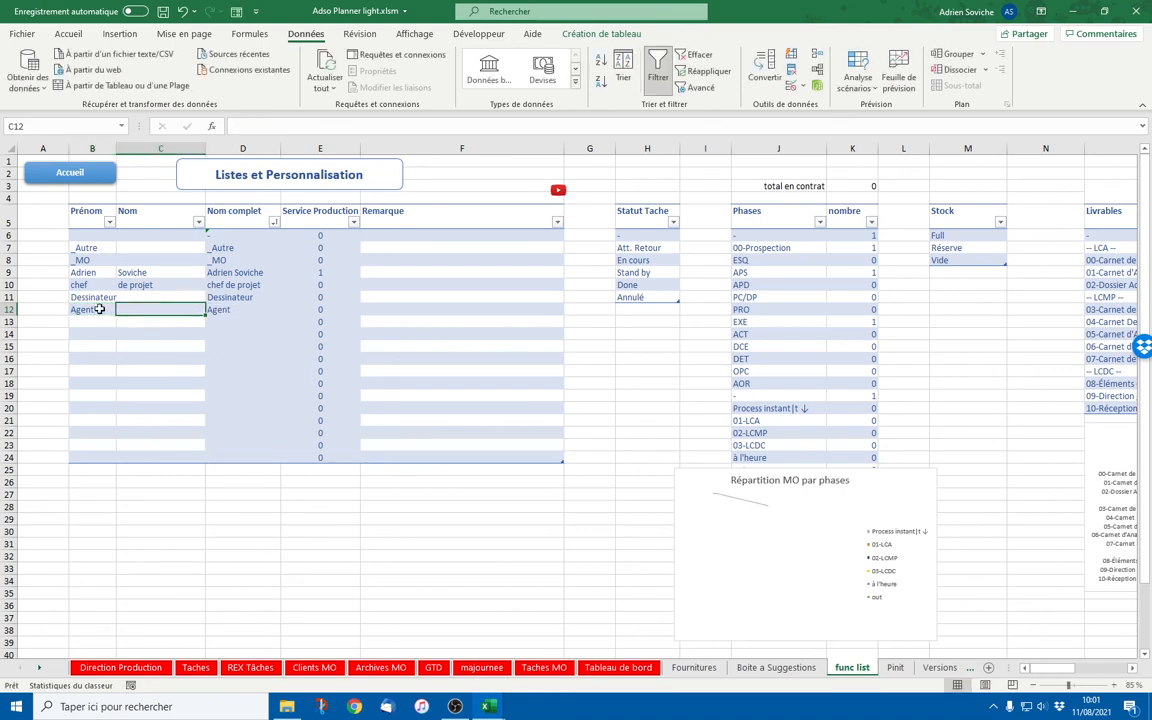
pyautogui.write('immo')
pyautogui.press('Return')
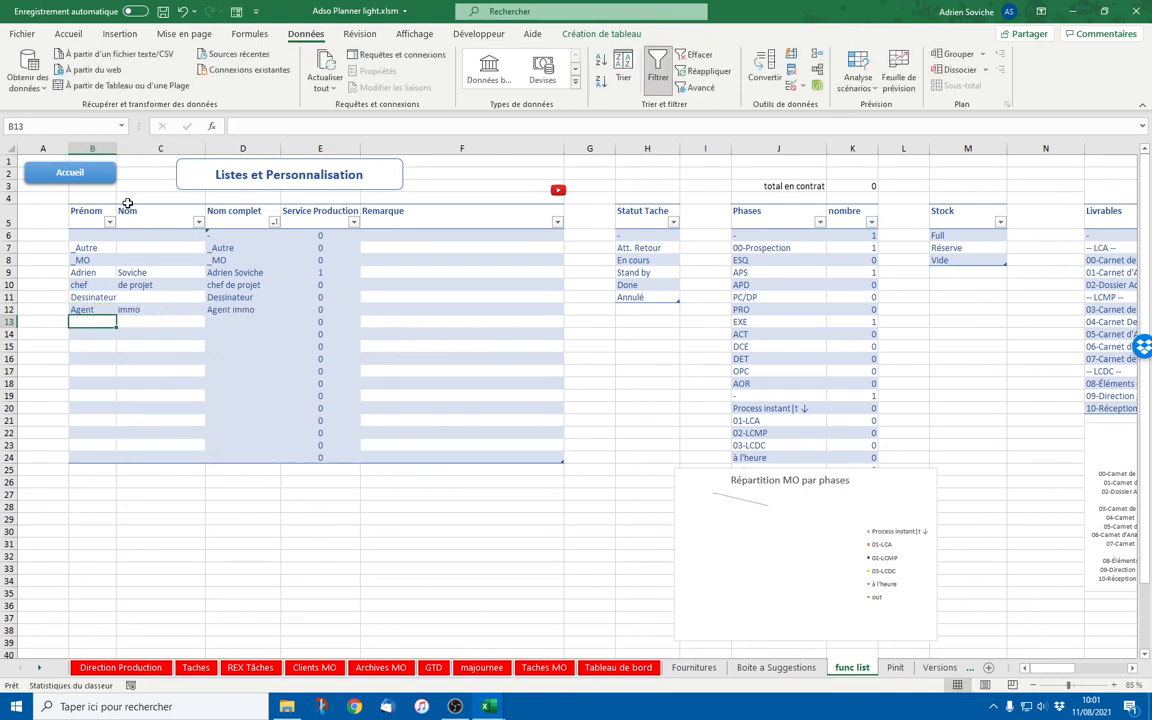
# Assign Agent immo to the new task in J66, then minimise the planner for Mon Atelier d'Archi
pyautogui.click(85, 172)
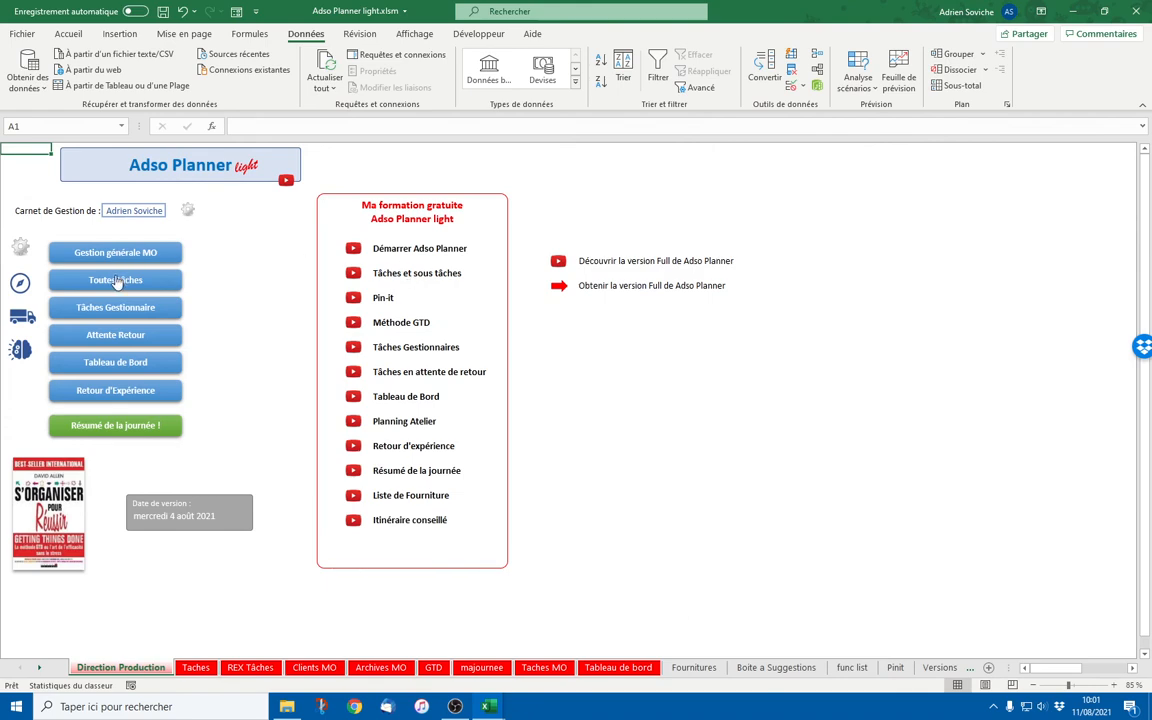
pyautogui.click(116, 282)
pyautogui.click(797, 272)
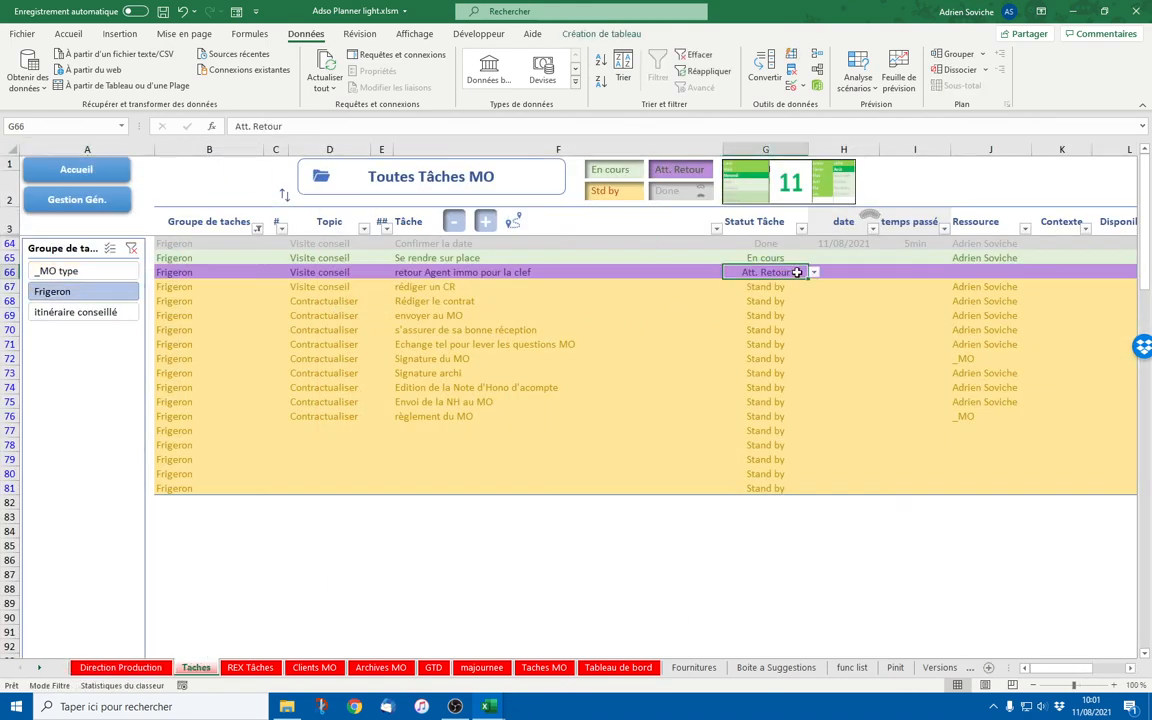
pyautogui.click(1000, 272)
pyautogui.click(1037, 272)
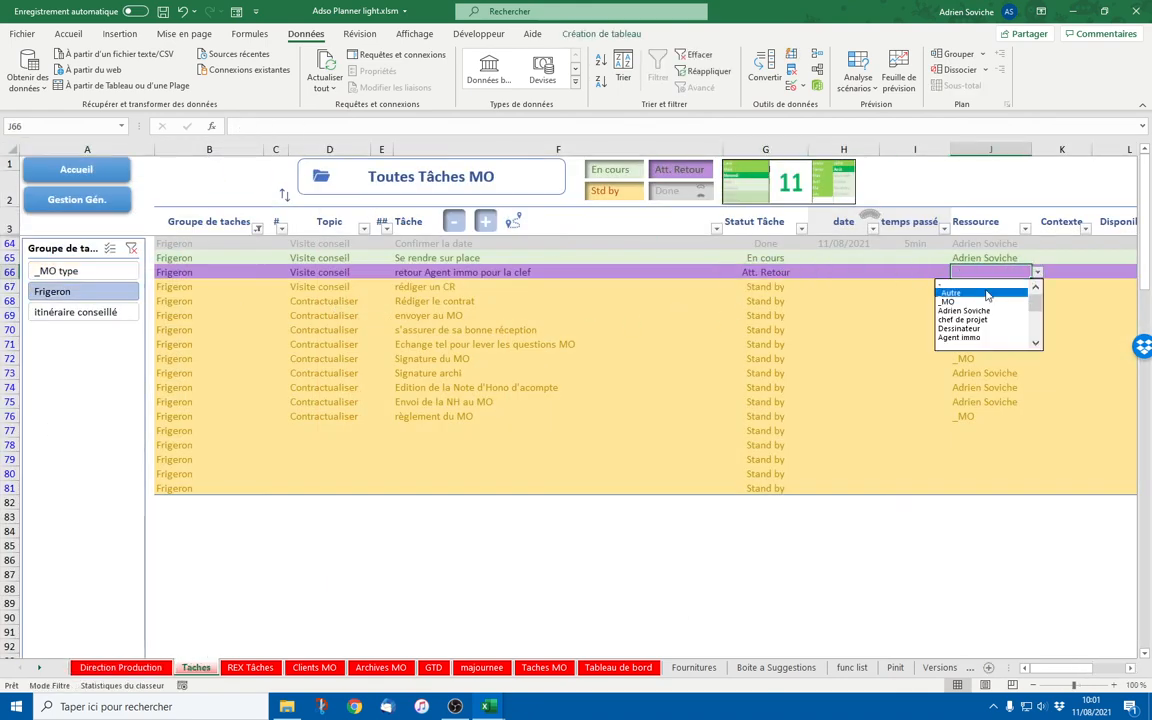
pyautogui.click(982, 337)
pyautogui.click(916, 530)
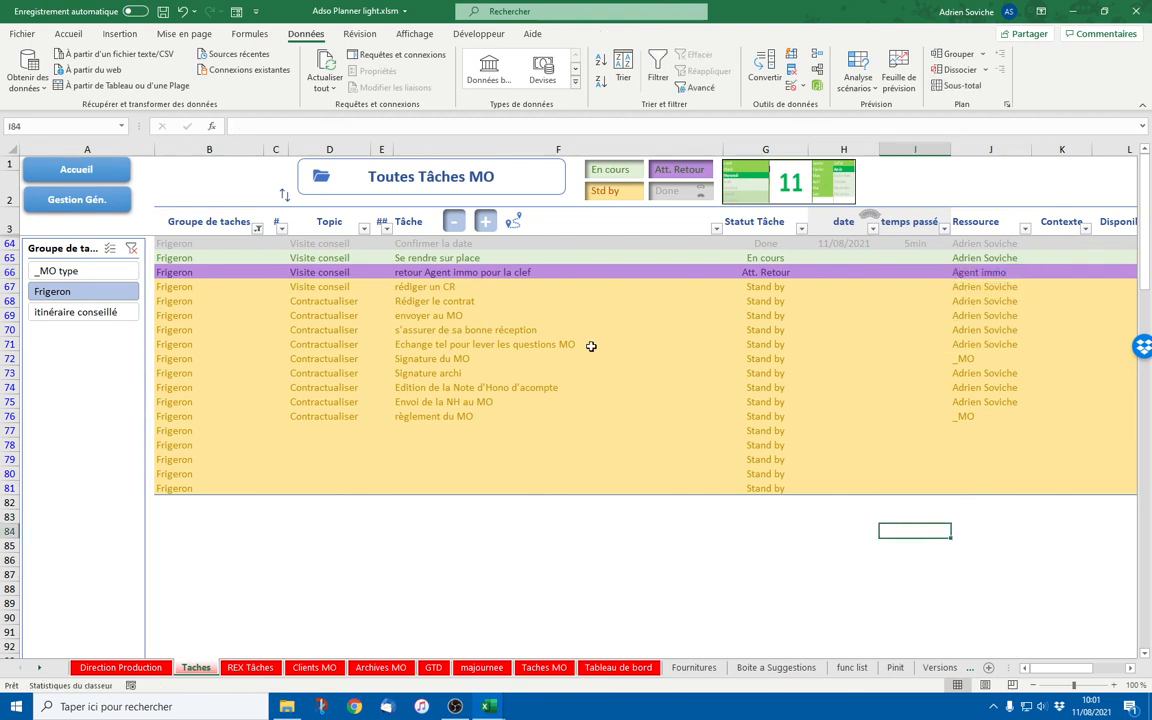
pyautogui.click(410, 272)
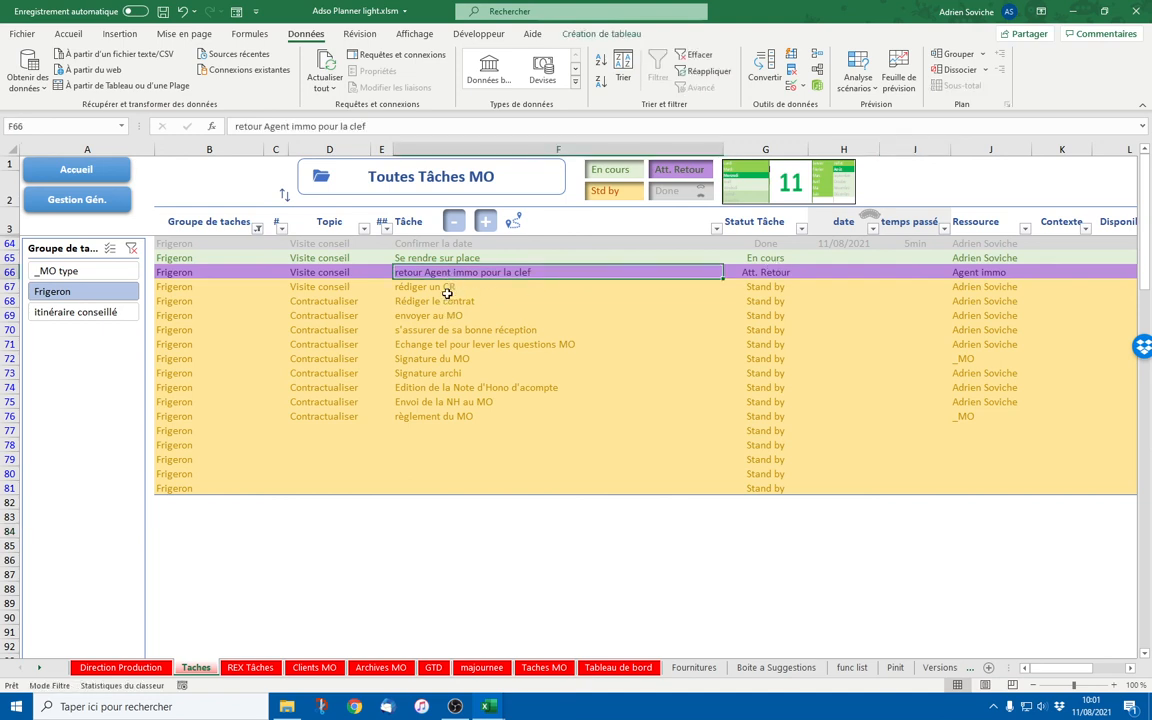
pyautogui.moveTo(405, 287); pyautogui.dragTo(443, 396)
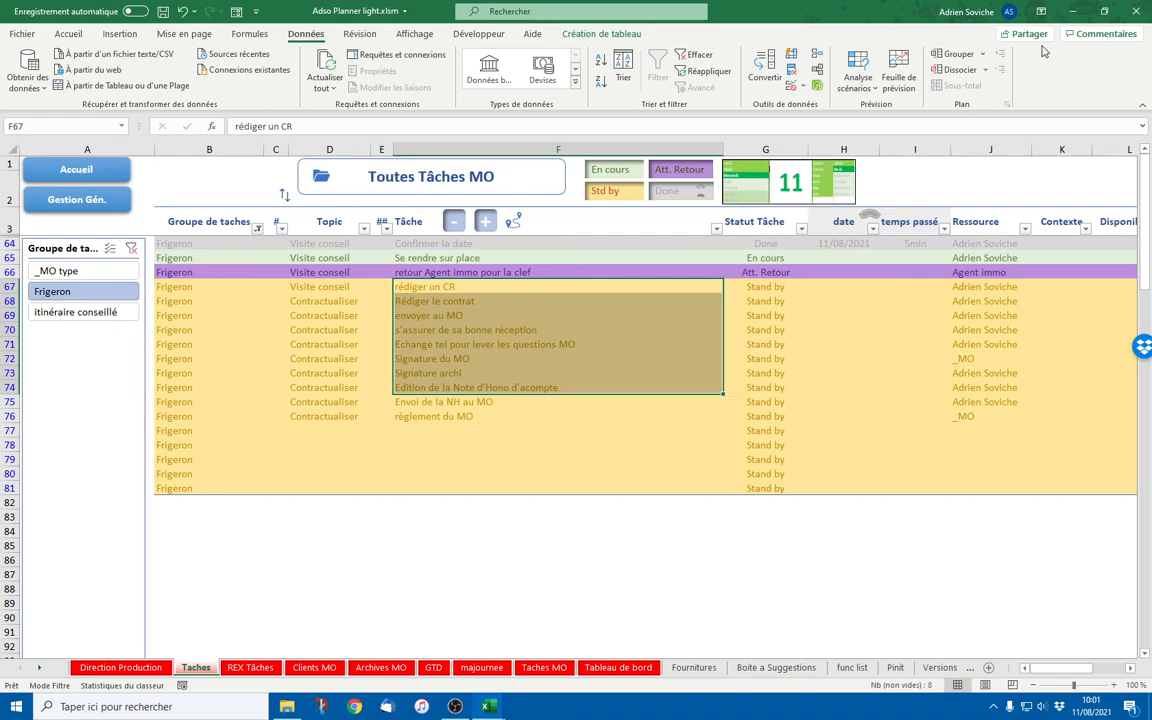
pyautogui.click(1074, 11)
pyautogui.click(337, 232)
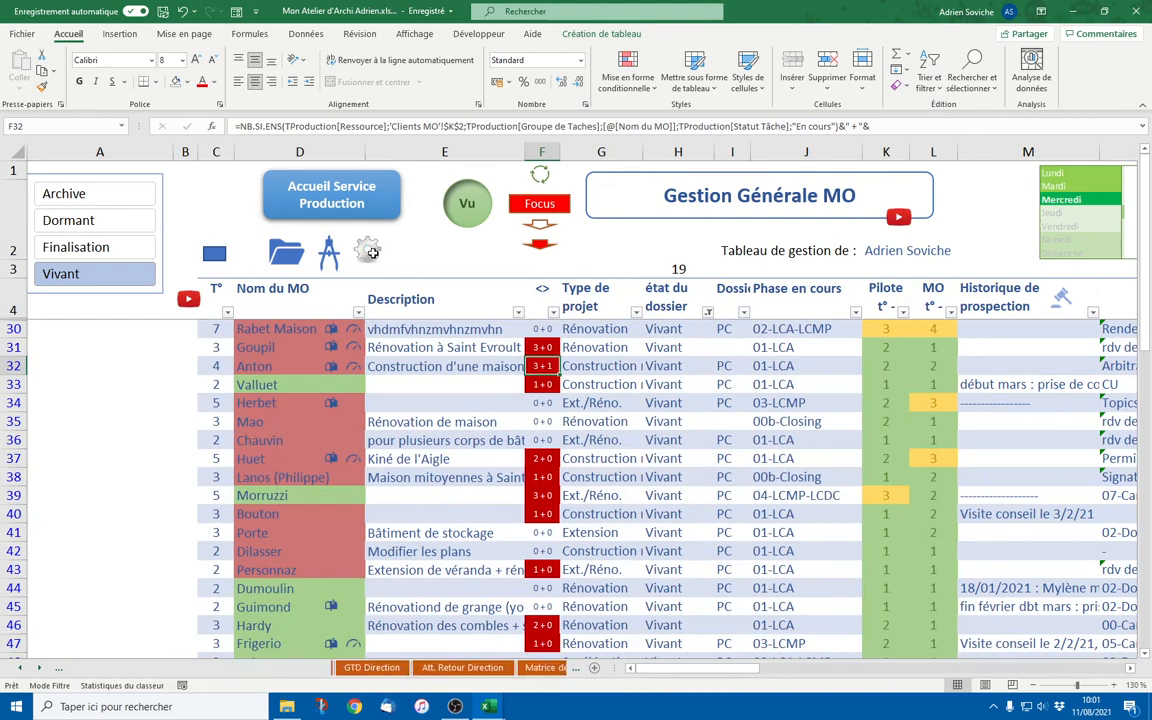
# Clear the filter on the Taches sheet's task table so every task shows
pyautogui.keyDown('ctrl'); pyautogui.scroll(-2, 457, 470); pyautogui.keyUp('ctrl')
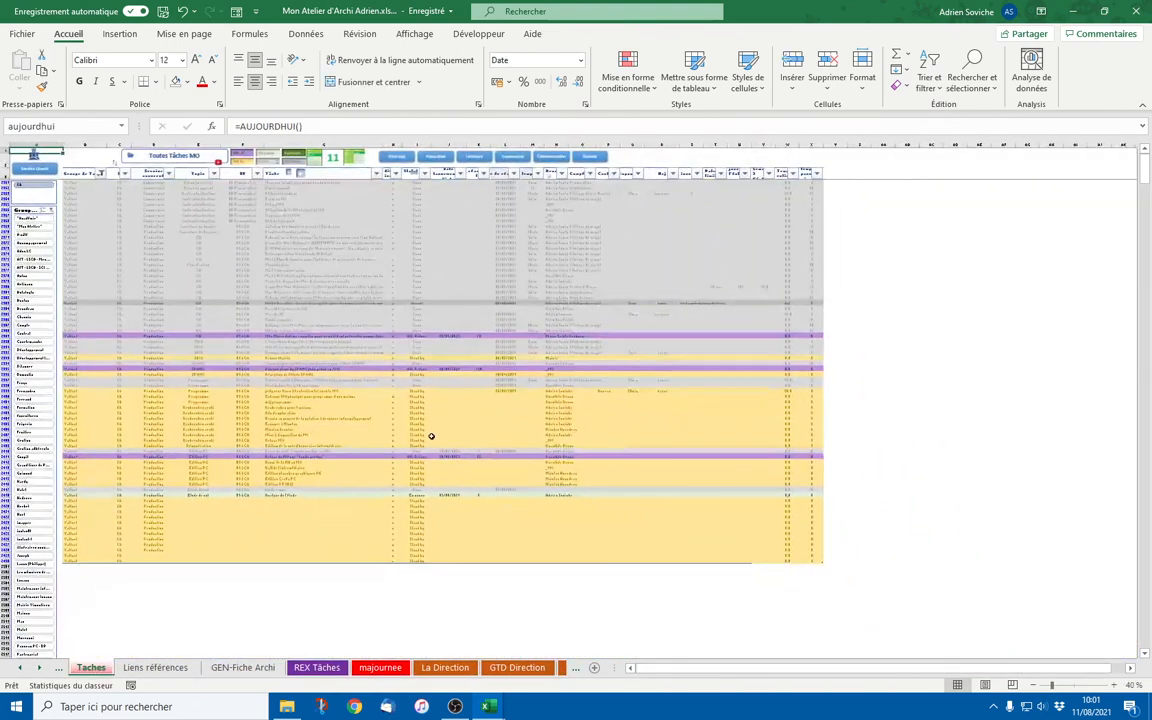
pyautogui.click(306, 33)
pyautogui.click(272, 302)
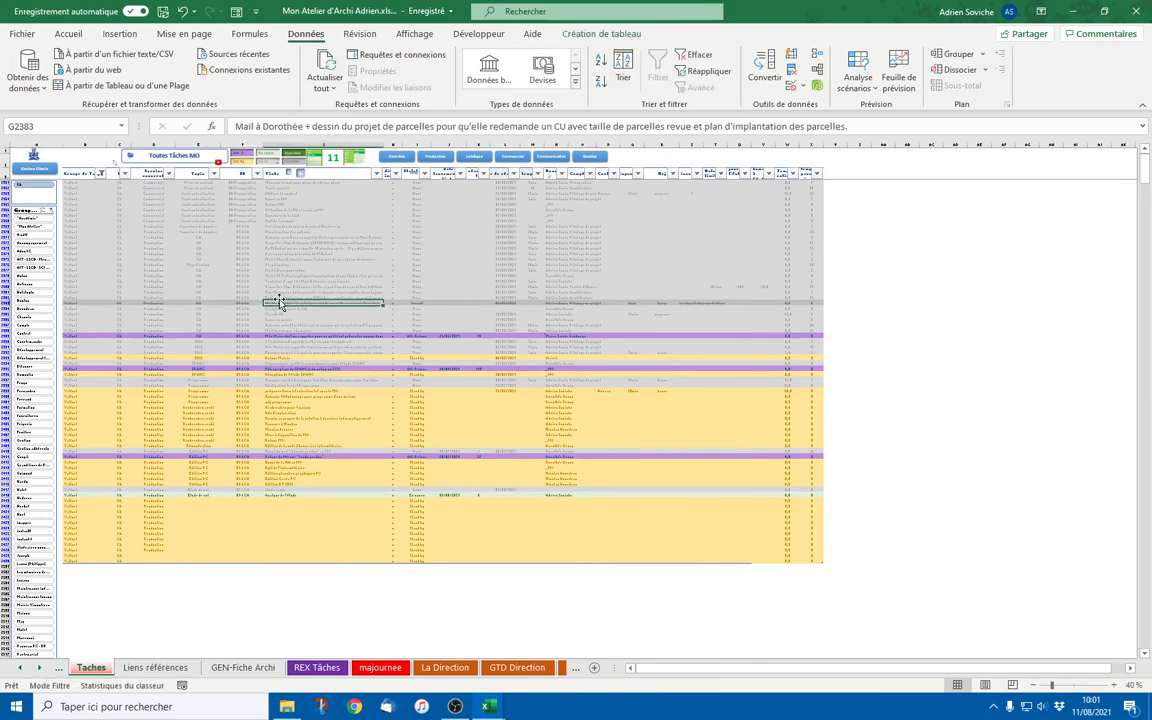
pyautogui.click(695, 55)
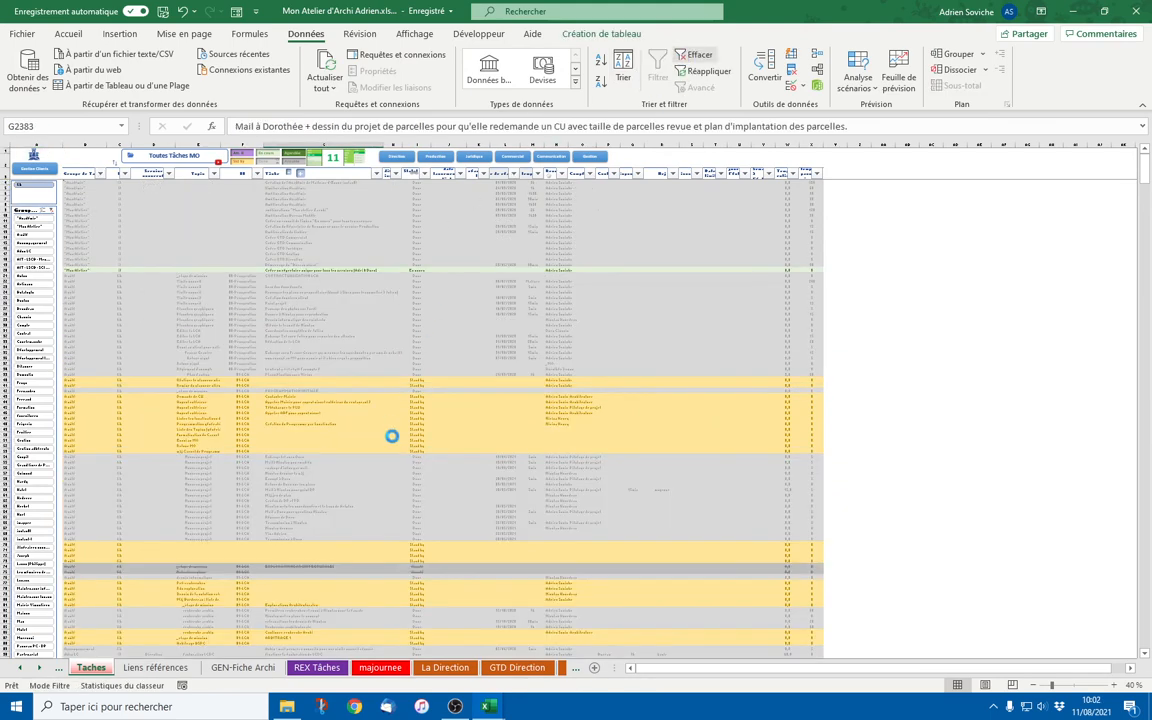
# Look through the unfiltered task rows, then minimise Excel to the desktop
pyautogui.scroll(-15, 389, 439)
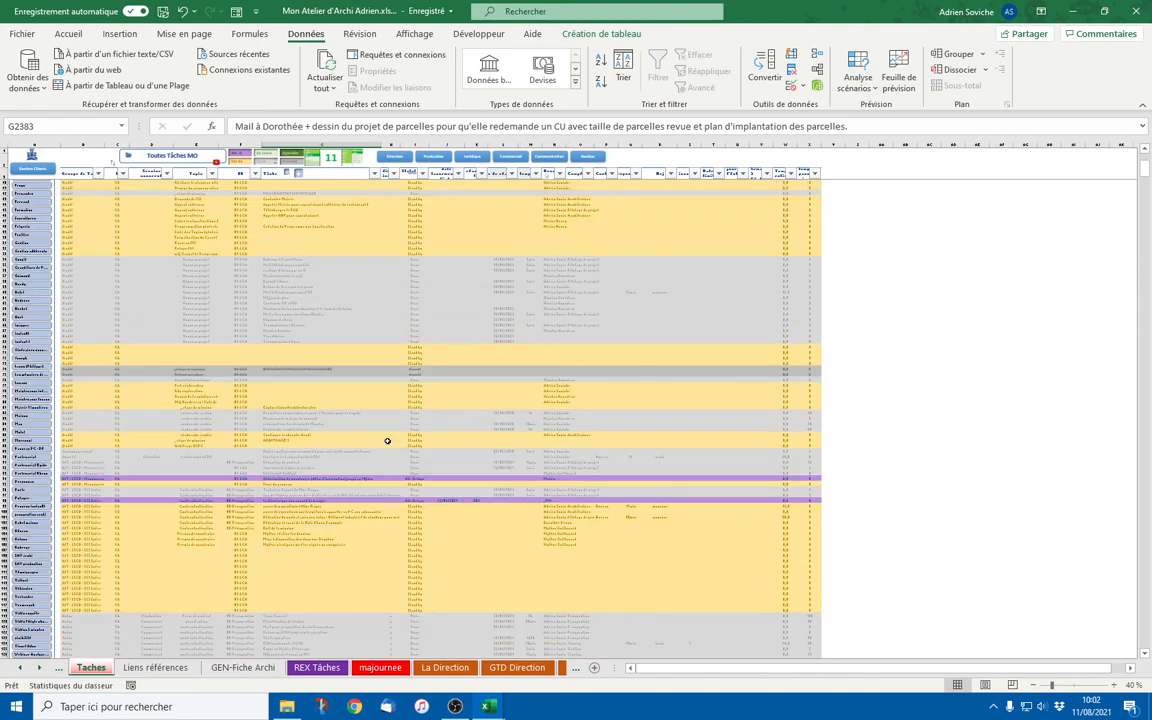
pyautogui.scroll(-20, 387, 440)
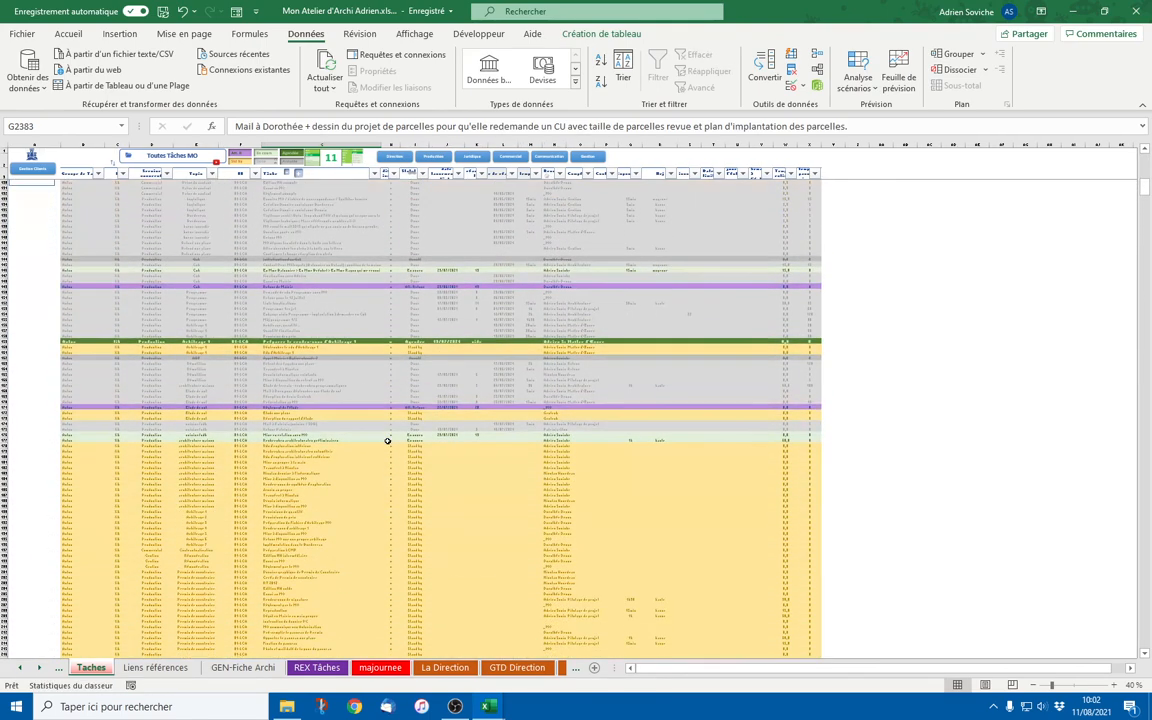
pyautogui.scroll(-6, 387, 440)
pyautogui.scroll(-15, 387, 440)
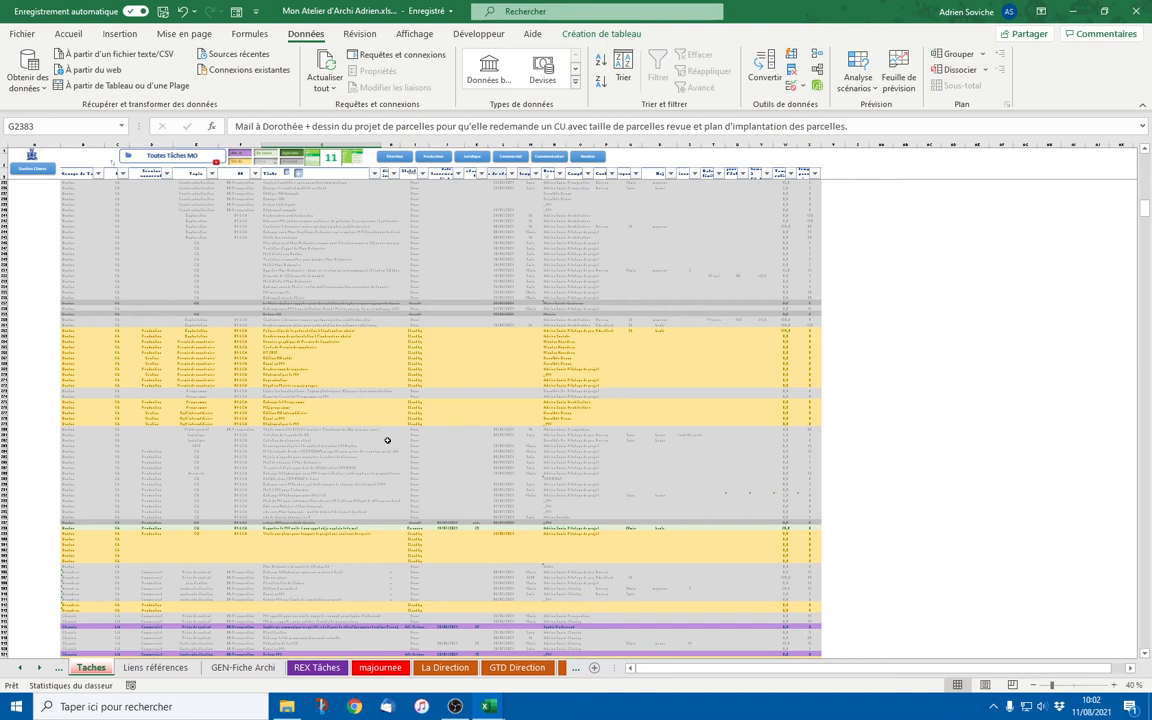
pyautogui.scroll(15, 387, 440)
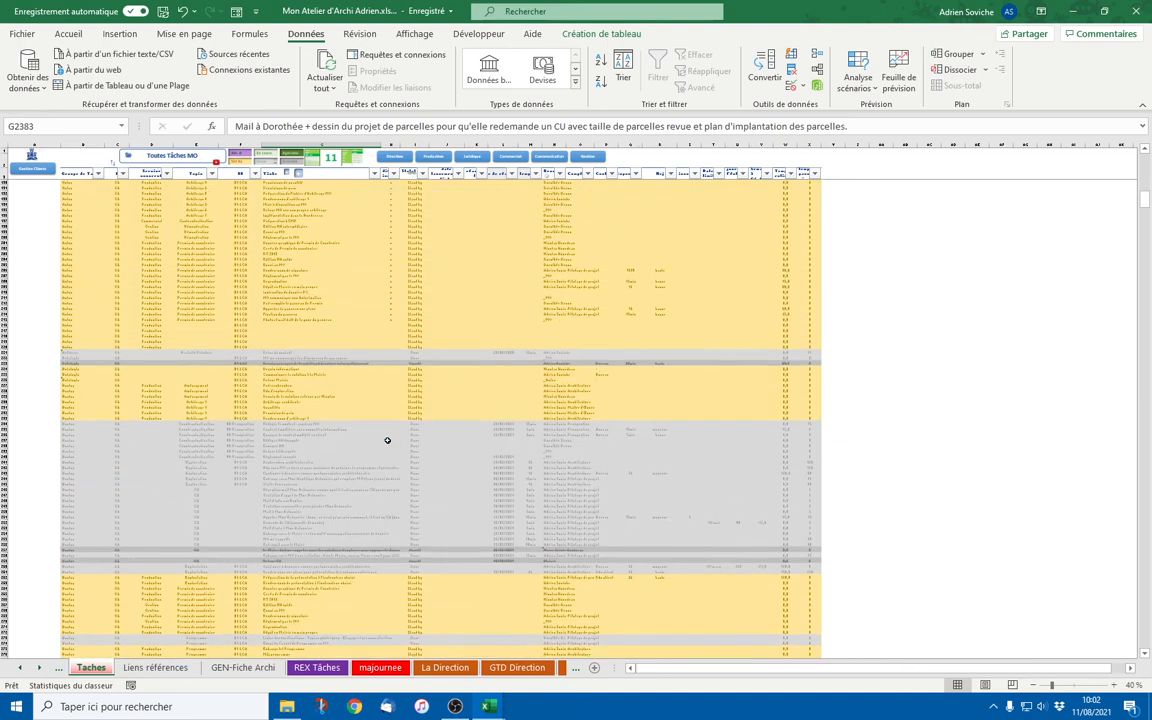
pyautogui.click(1072, 12)
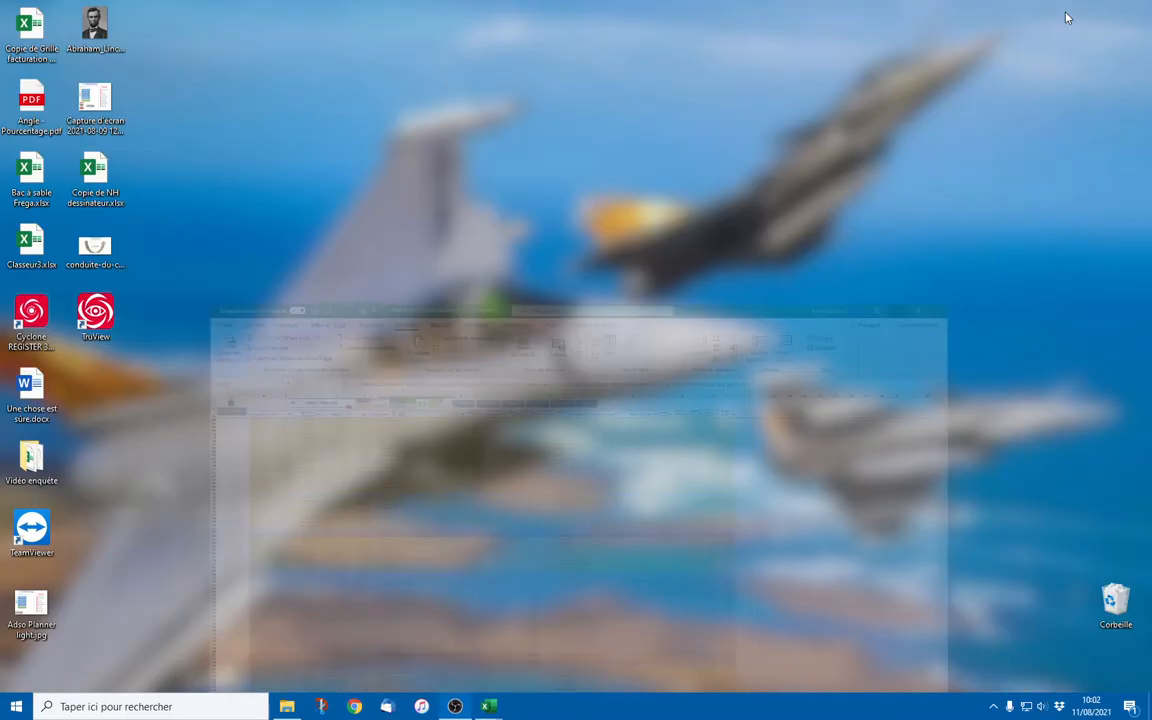
# Restore the Adso Planner workbook and select the tasks in rows 67 to 76, trying to move them
pyautogui.moveTo(493, 708)
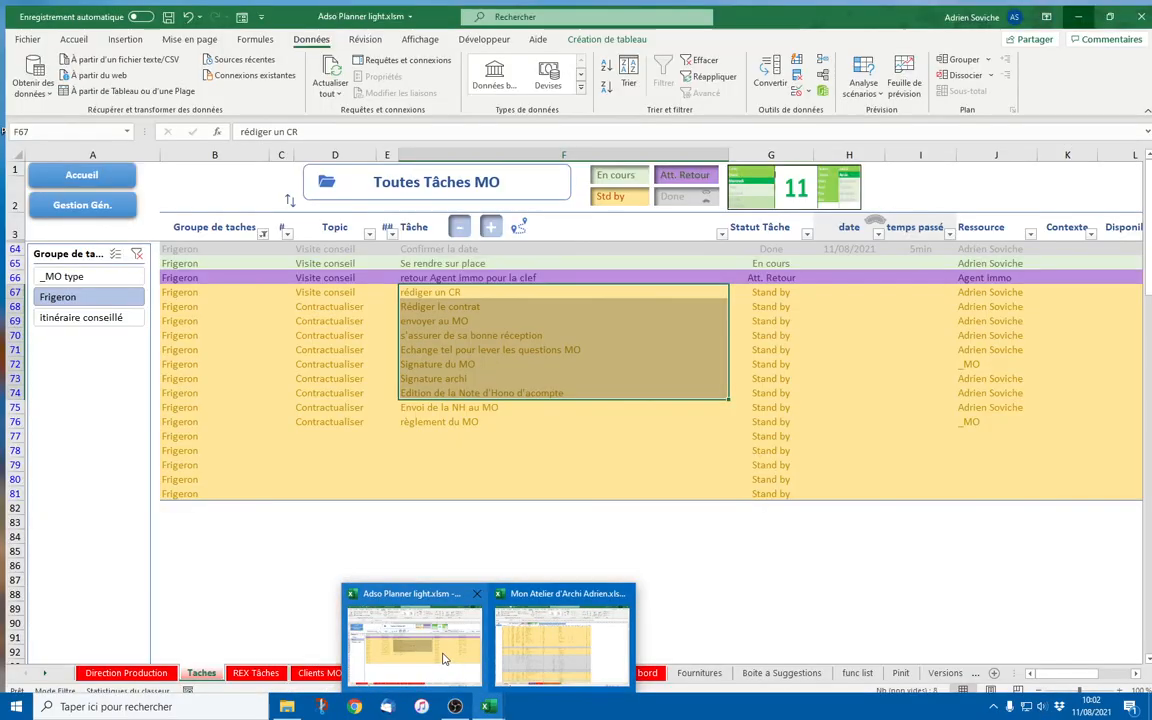
pyautogui.click(442, 656)
pyautogui.click(512, 345)
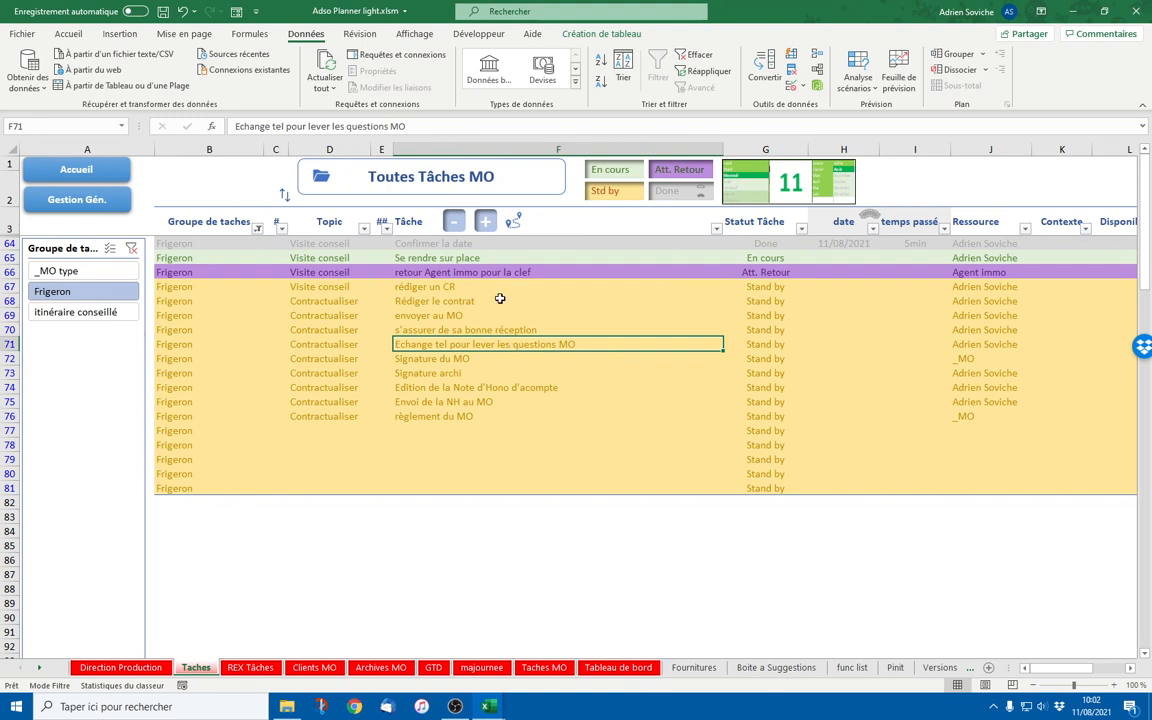
pyautogui.moveTo(455, 287); pyautogui.dragTo(480, 412)
pyautogui.moveTo(378, 347); pyautogui.dragTo(488, 441)
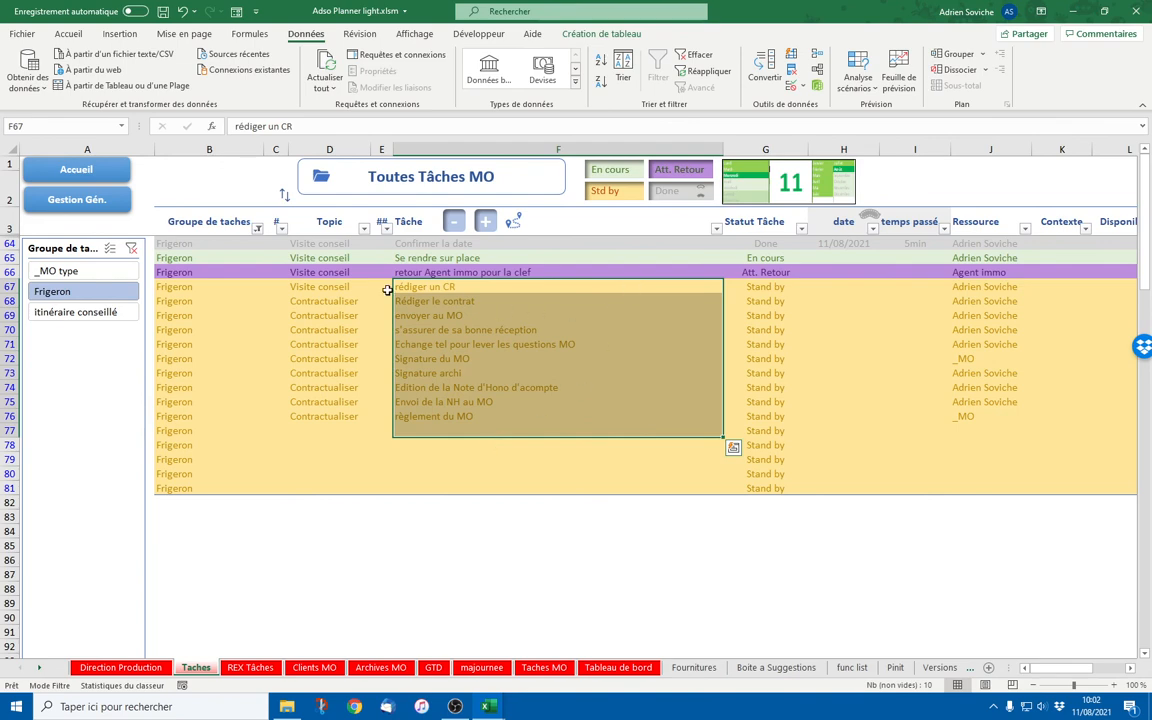
# Visit the Accueil sheet's training entries, then return to Toutes tâches and select the envoyer au MO tasks
pyautogui.click(77, 172)
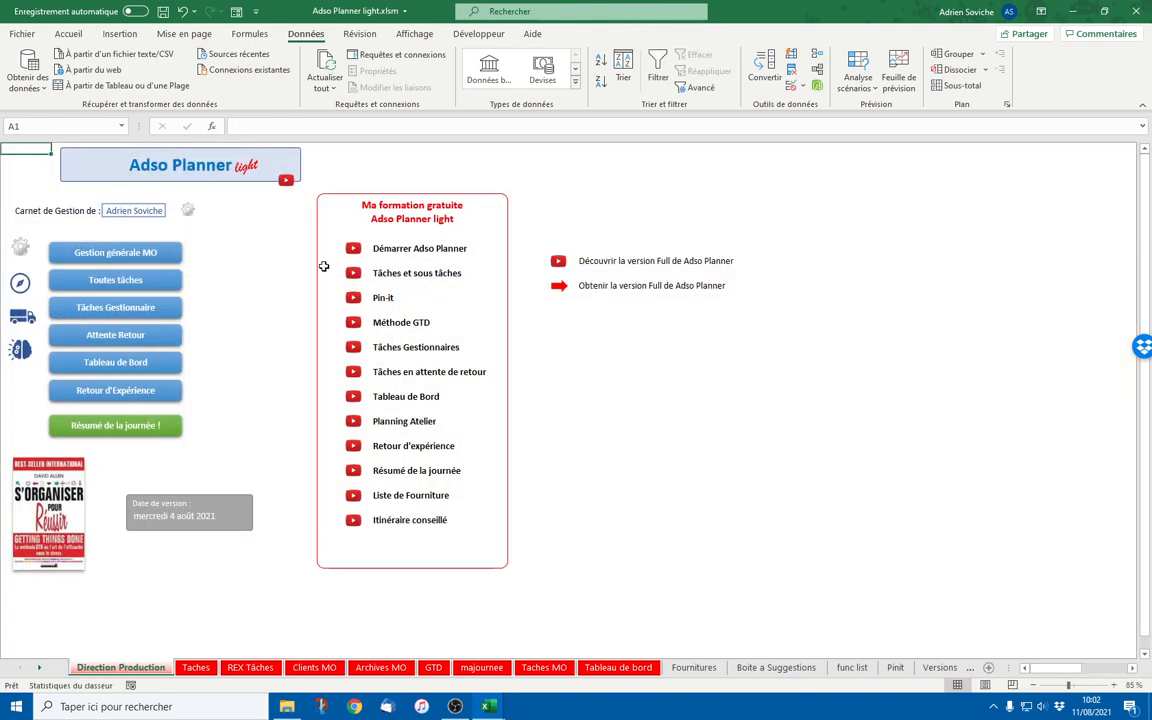
pyautogui.click(392, 298)
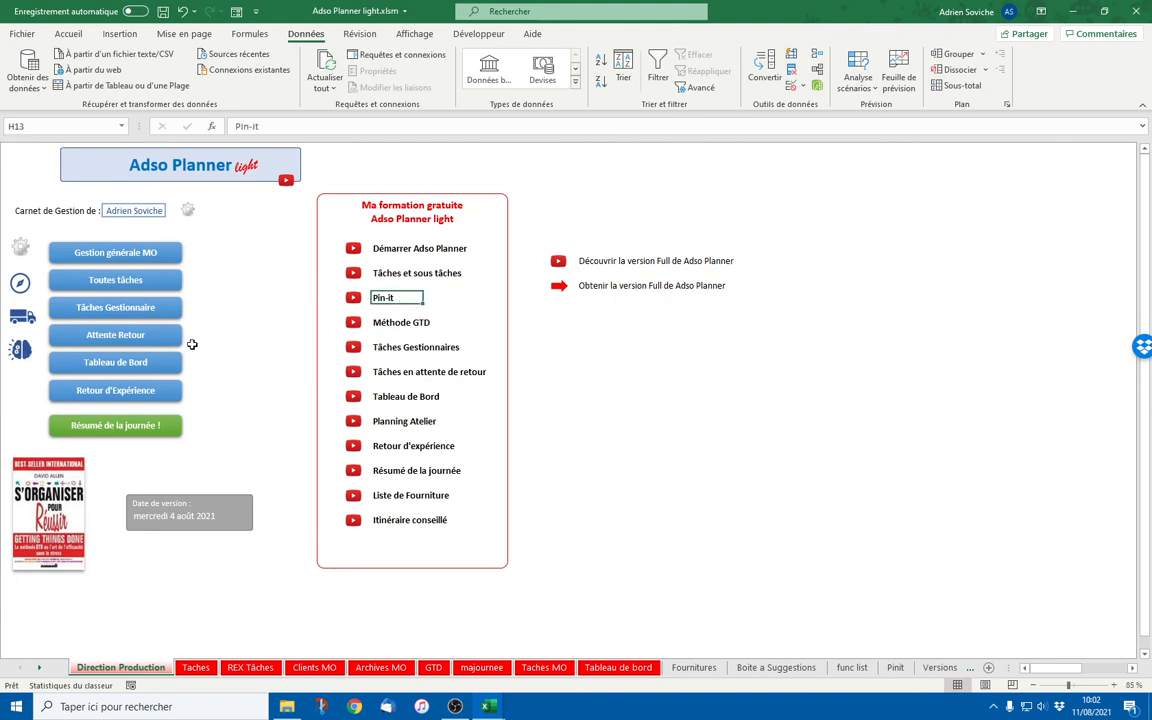
pyautogui.click(394, 280)
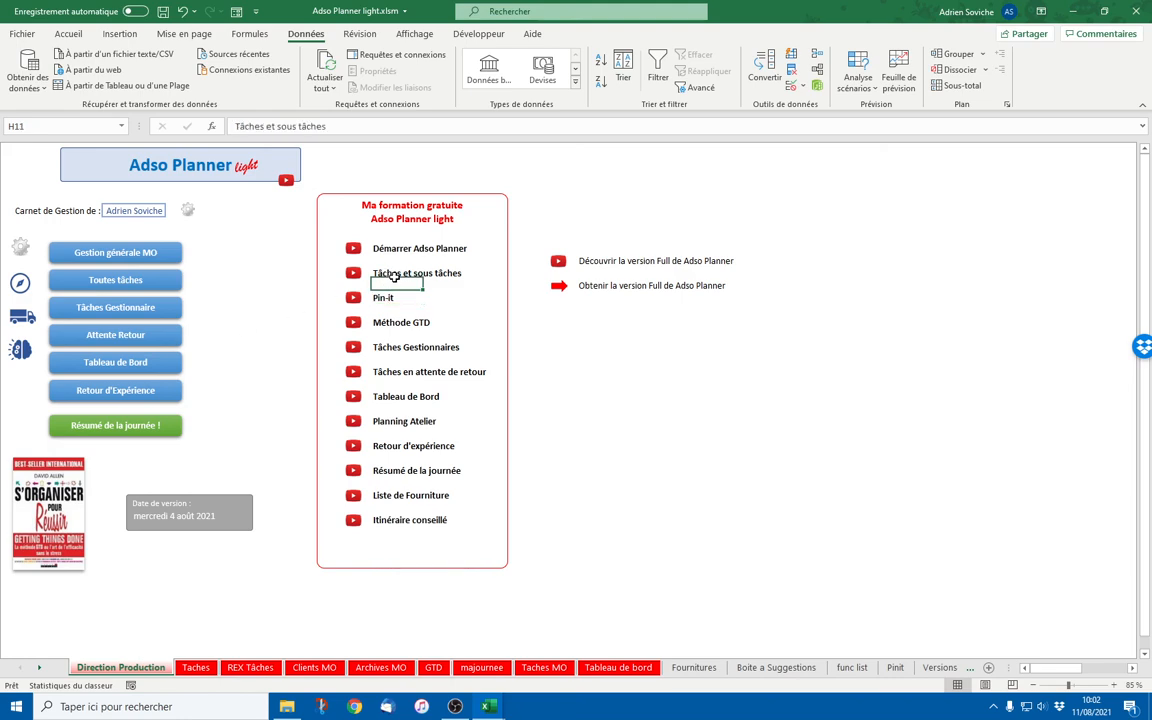
pyautogui.click(115, 283)
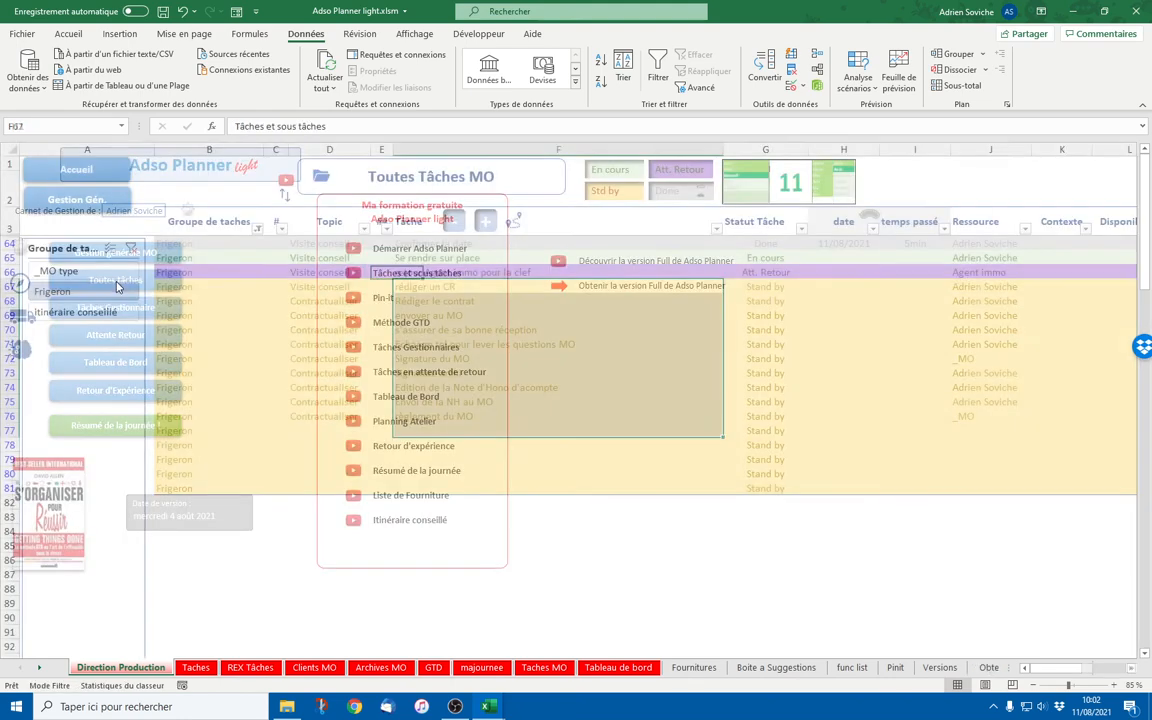
pyautogui.moveTo(440, 315); pyautogui.dragTo(445, 330)
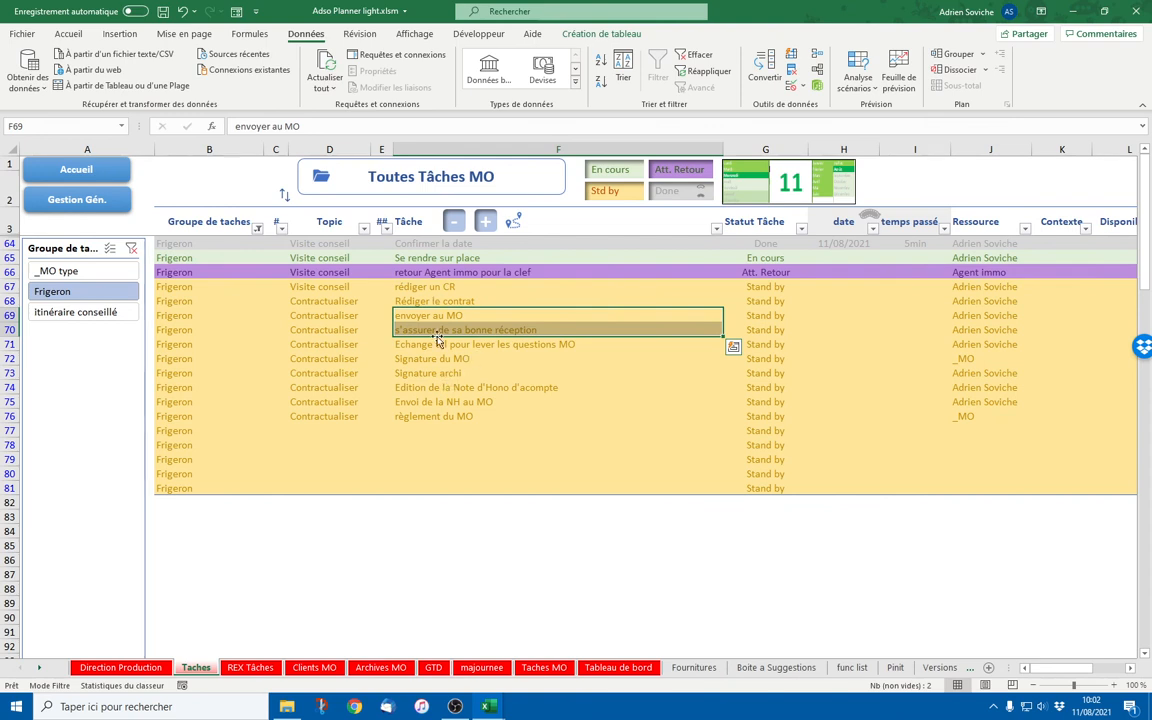